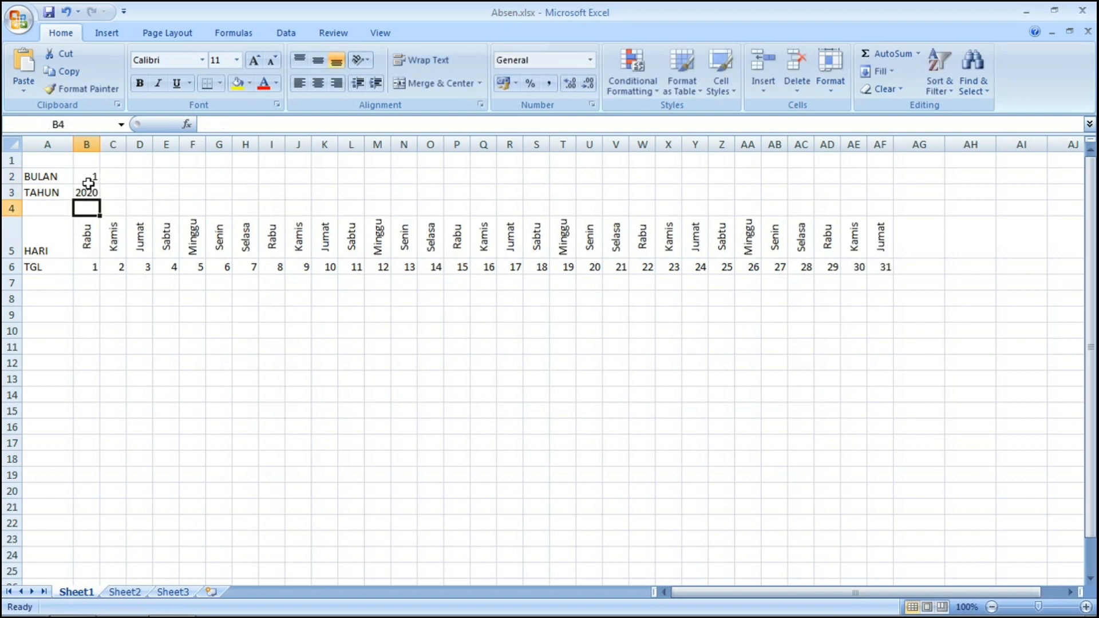
Examine the day-name formulas across the HARI row of the finished calendar
{"action": "key", "text": "Up"}
{"action": "key", "text": "Right"}
{"action": "key", "text": "Right"}
{"action": "key", "text": "Right"}
{"action": "key", "text": "Right"}
{"action": "key", "text": "Right"}
{"action": "key", "text": "Right"}
{"action": "key", "text": "Right"}
{"action": "key", "text": "Right"}
{"action": "key", "text": "Right"}
{"action": "key", "text": "Right"}
{"action": "key", "text": "Right"}
{"action": "key", "text": "Right"}
{"action": "key", "text": "Right"}
{"action": "key", "text": "Right"}
{"action": "key", "text": "Right"}
{"action": "key", "text": "Right"}
{"action": "key", "text": "Left"}
{"action": "key", "text": "Left"}
{"action": "key", "text": "Left"}
{"action": "key", "text": "Left"}
{"action": "key", "text": "Left"}
{"action": "key", "text": "Left"}
{"action": "key", "text": "Left"}
{"action": "key", "text": "Left"}
{"action": "key", "text": "Left"}
{"action": "key", "text": "Left"}
{"action": "key", "text": "Left"}
{"action": "key", "text": "Left"}
{"action": "key", "text": "Left"}
{"action": "key", "text": "Left"}
{"action": "key", "text": "Left"}
{"action": "key", "text": "Left"}
{"action": "key", "text": "Right"}
{"action": "key", "text": "Right"}
{"action": "key", "text": "Right"}
{"action": "key", "text": "Right"}
{"action": "key", "text": "Right"}
{"action": "key", "text": "Right"}
{"action": "key", "text": "Right"}
{"action": "key", "text": "Right"}
{"action": "key", "text": "Right"}
{"action": "key", "text": "Right"}
{"action": "key", "text": "Right"}
{"action": "key", "text": "Right"}
{"action": "key", "text": "Right"}
{"action": "key", "text": "Right"}
{"action": "key", "text": "Right"}
{"action": "key", "text": "Right"}
{"action": "key", "text": "Right"}
{"action": "key", "text": "Right"}
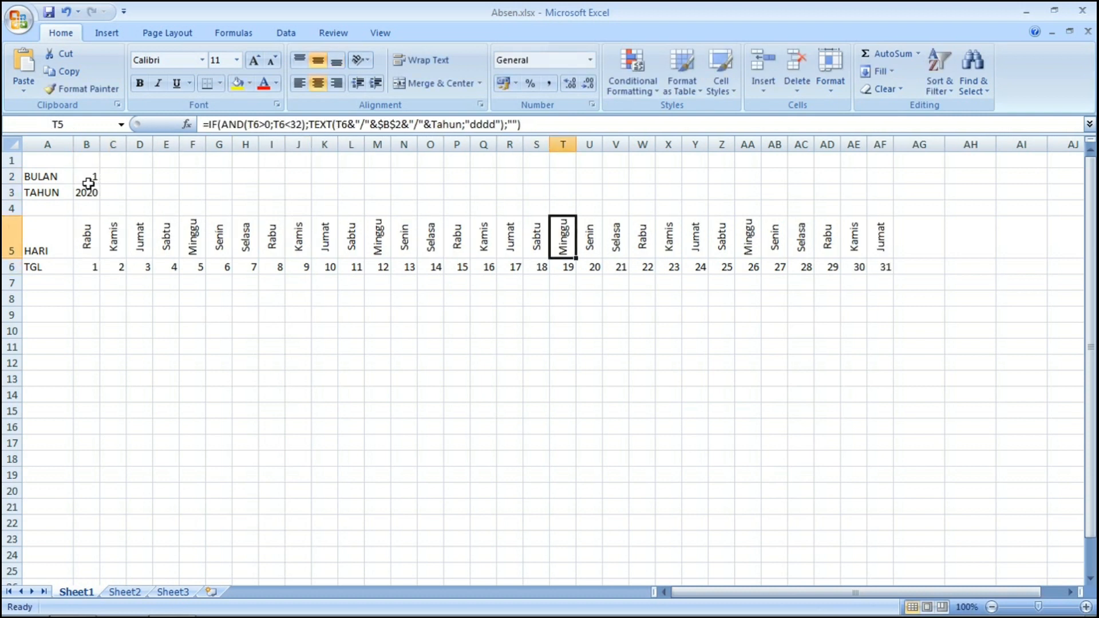
Examine the date cells across the TGL row of the finished calendar
{"action": "key", "text": "Down"}
{"action": "key", "text": "Right"}
{"action": "key", "text": "Right"}
{"action": "key", "text": "Right"}
{"action": "key", "text": "Right"}
{"action": "key", "text": "Right"}
{"action": "key", "text": "Right"}
{"action": "key", "text": "Right"}
{"action": "key", "text": "Right"}
{"action": "key", "text": "Right"}
{"action": "key", "text": "Right"}
{"action": "key", "text": "Right"}
{"action": "key", "text": "Right"}
{"action": "key", "text": "Left"}
{"action": "key", "text": "Left"}
{"action": "key", "text": "Left"}
{"action": "key", "text": "Left"}
{"action": "key", "text": "Left"}
{"action": "key", "text": "Left"}
{"action": "key", "text": "Left"}
{"action": "key", "text": "Left"}
{"action": "key", "text": "Left"}
{"action": "key", "text": "Left"}
{"action": "key", "text": "Left"}
{"action": "key", "text": "Left"}
{"action": "key", "text": "Left"}
{"action": "key", "text": "Left"}
{"action": "key", "text": "Left"}
{"action": "key", "text": "Left"}
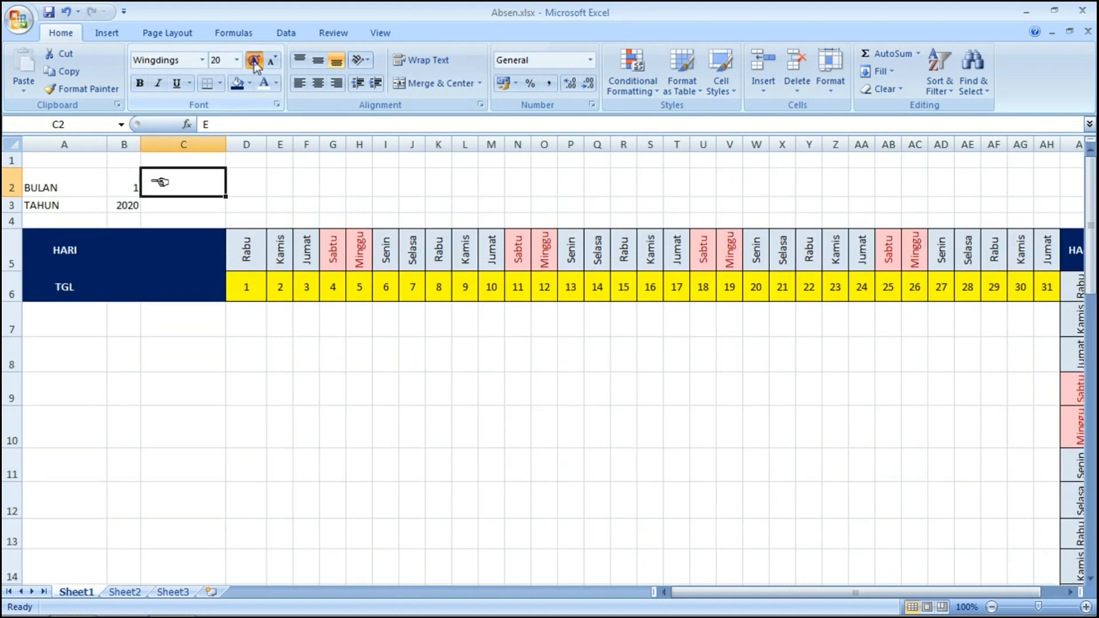
Narrow column C around the pointing-hand symbol and narrow column A closer to its labels
{"action": "left_click_drag", "start_coordinate": [226, 144], "coordinate": [184, 144]}
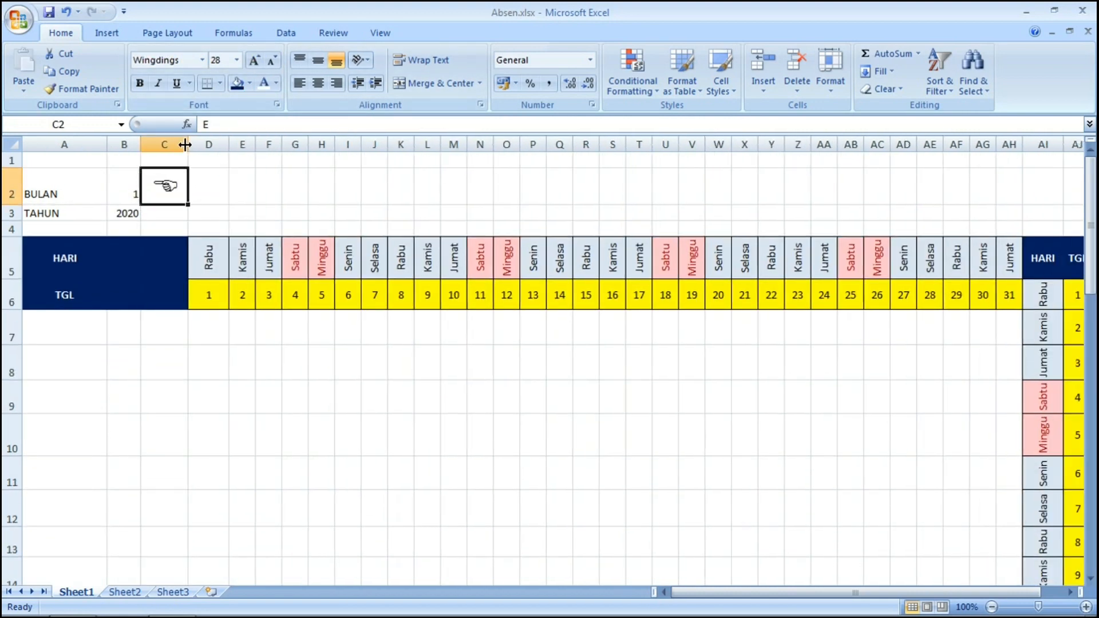
{"action": "left_click_drag", "start_coordinate": [106, 144], "coordinate": [75, 148]}
Centre the month and year values in B2:B3 horizontally and vertically and make them bold
{"action": "left_click_drag", "start_coordinate": [93, 189], "coordinate": [94, 214]}
{"action": "left_click", "coordinate": [318, 61]}
{"action": "left_click", "coordinate": [318, 84]}
{"action": "left_click", "coordinate": [140, 84]}
Enlarge the month number's font by two sizes and middle-align the BULAN and TAHUN labels vertically
{"action": "left_click", "coordinate": [93, 188]}
{"action": "left_click", "coordinate": [255, 61]}
{"action": "left_click", "coordinate": [255, 61]}
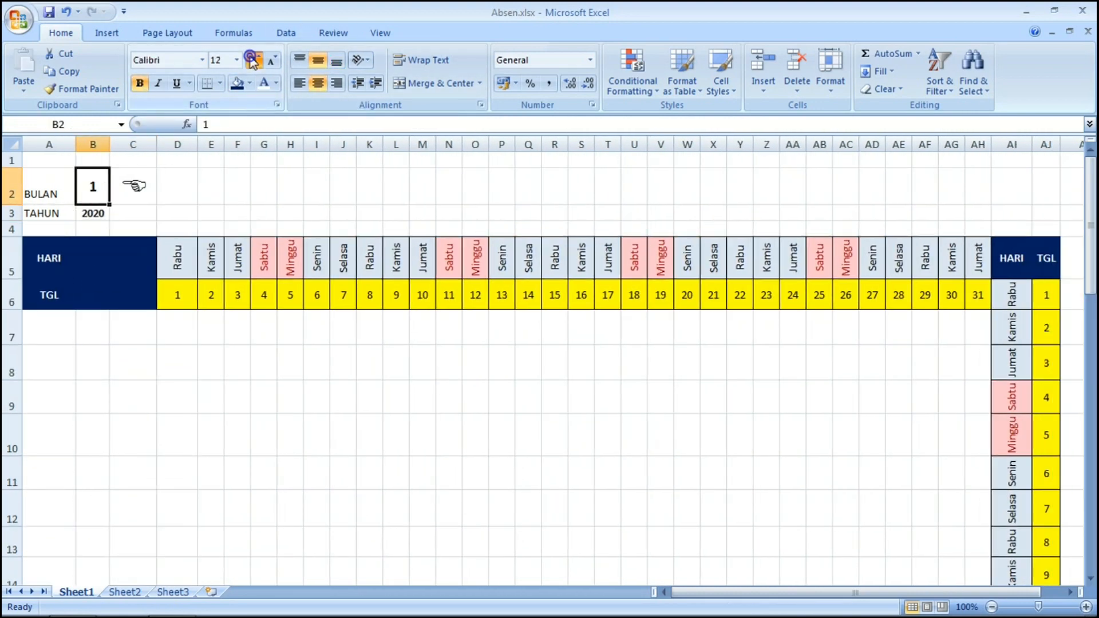
{"action": "left_click_drag", "start_coordinate": [35, 194], "coordinate": [40, 213]}
{"action": "left_click", "coordinate": [318, 60]}
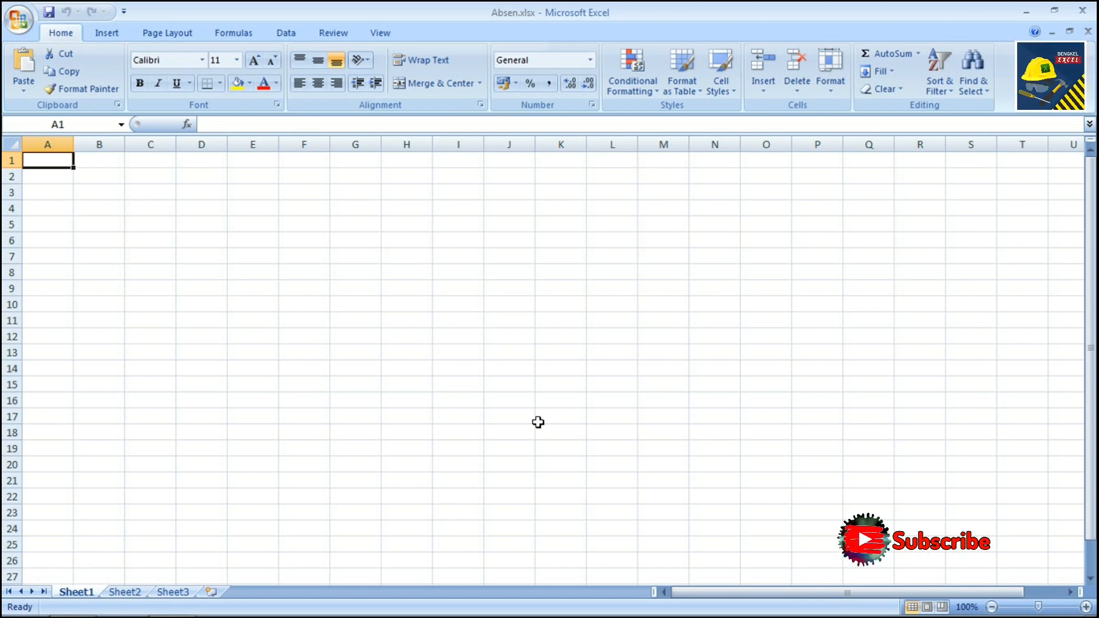
Enter the label BULAN in cell A2 of the blank sheet
{"action": "key", "text": "Down"}
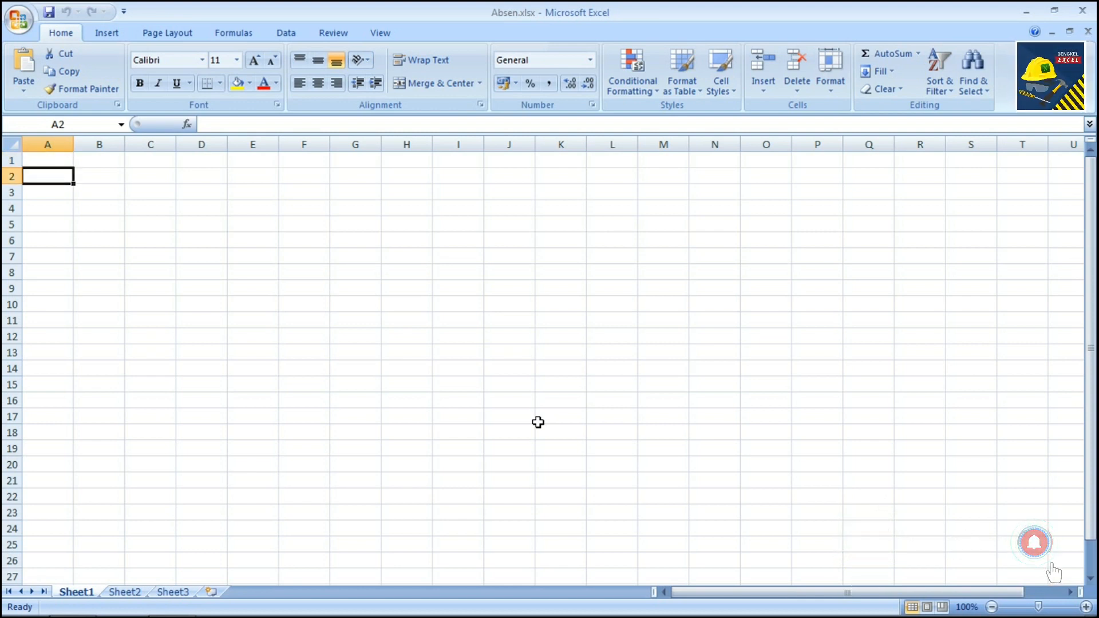
{"action": "type", "text": "b"}
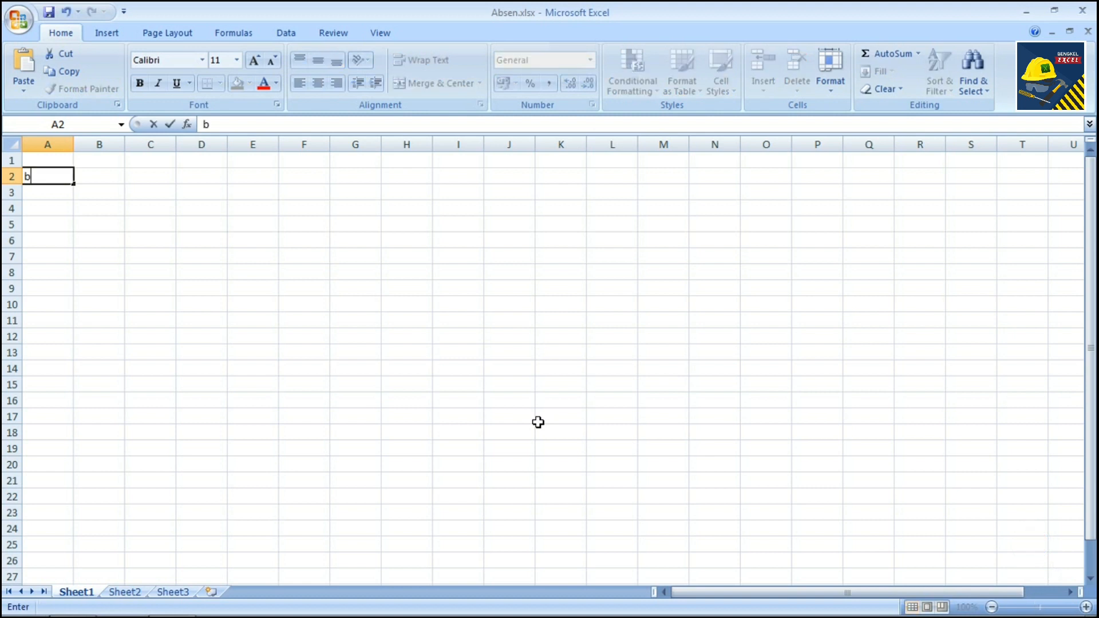
{"action": "key", "text": "BackSpace"}
{"action": "type", "text": "BULAN"}
{"action": "key", "text": "Tab"}
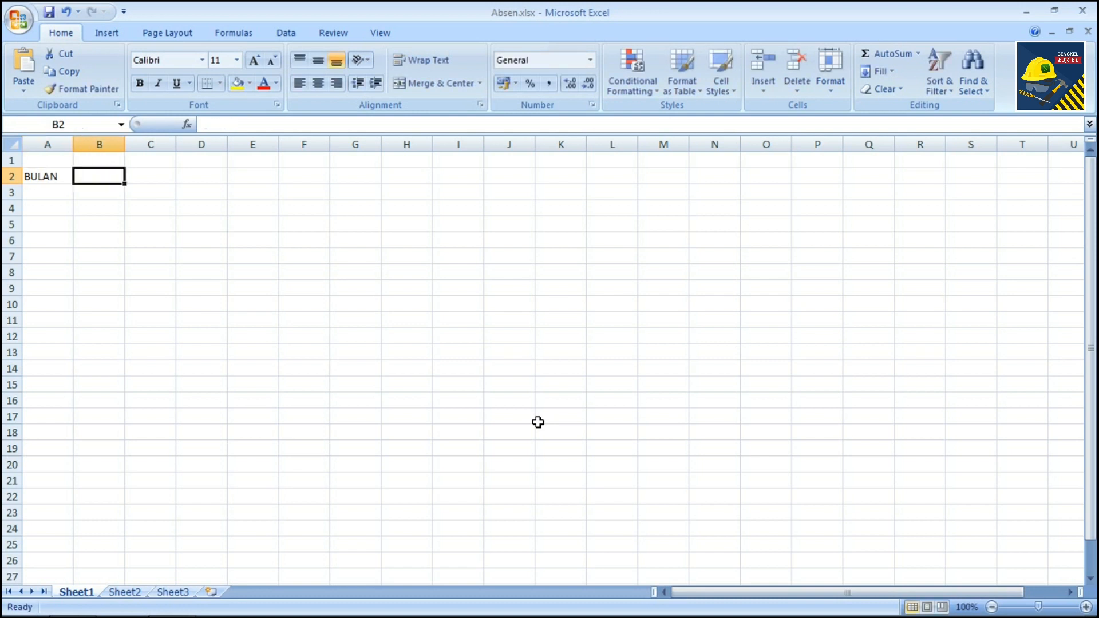
Enter the label TAHUN in cell A3
{"action": "key", "text": "Right"}
{"action": "key", "text": "Left"}
{"action": "key", "text": "Down"}
{"action": "key", "text": "Left"}
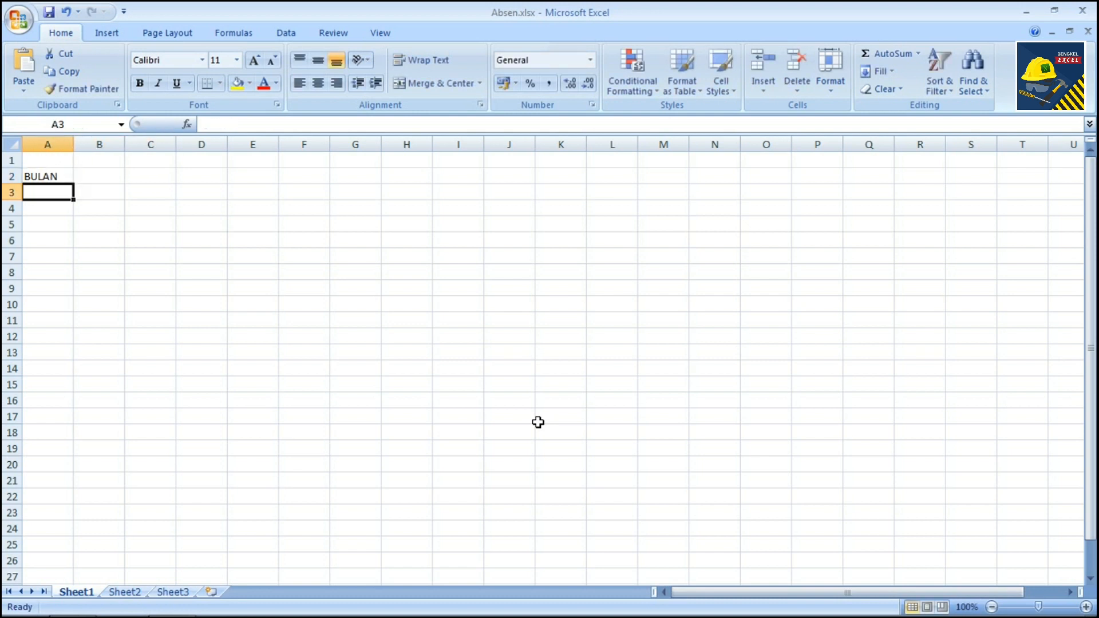
{"action": "type", "text": "TAHUN"}
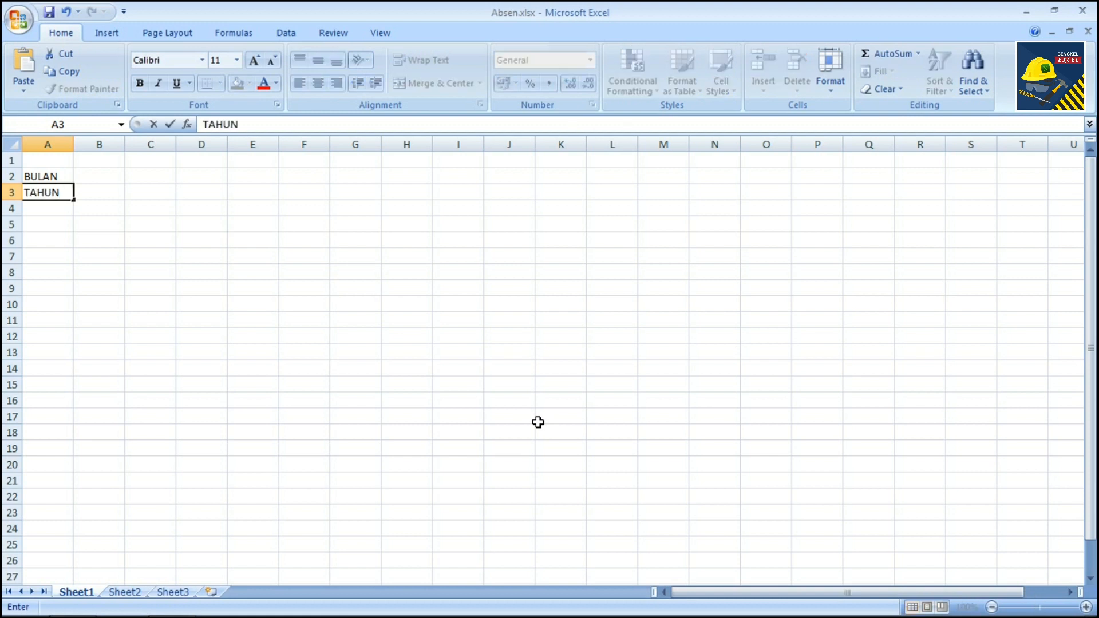
{"action": "key", "text": "Tab"}
Enter 1 as the month in B2 and 2020 as the year in B3
{"action": "key", "text": "Up"}
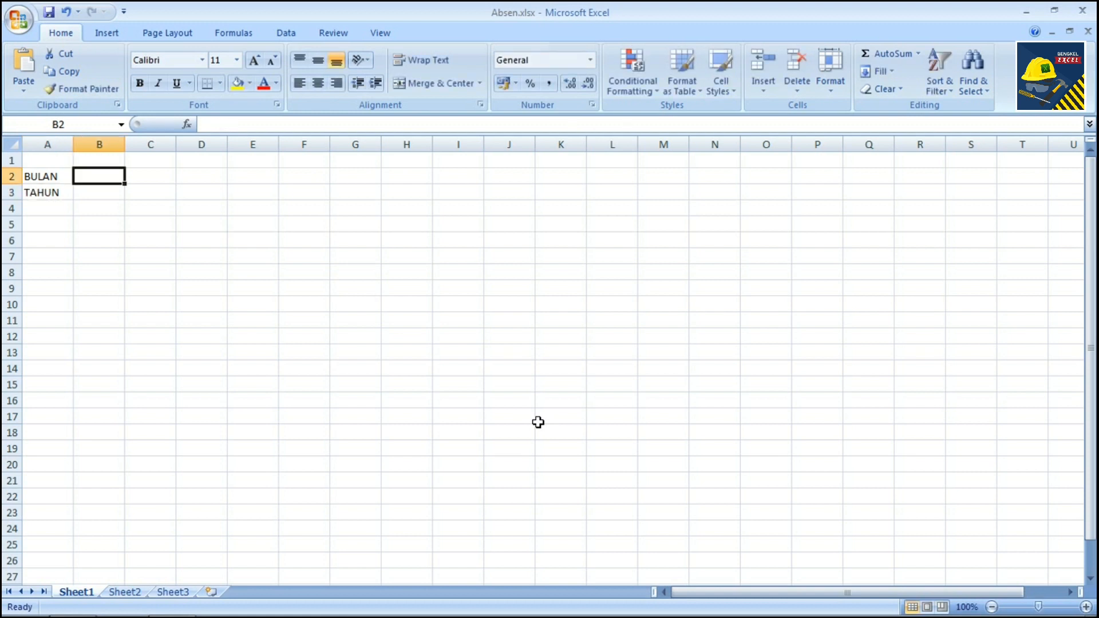
{"action": "type", "text": "1"}
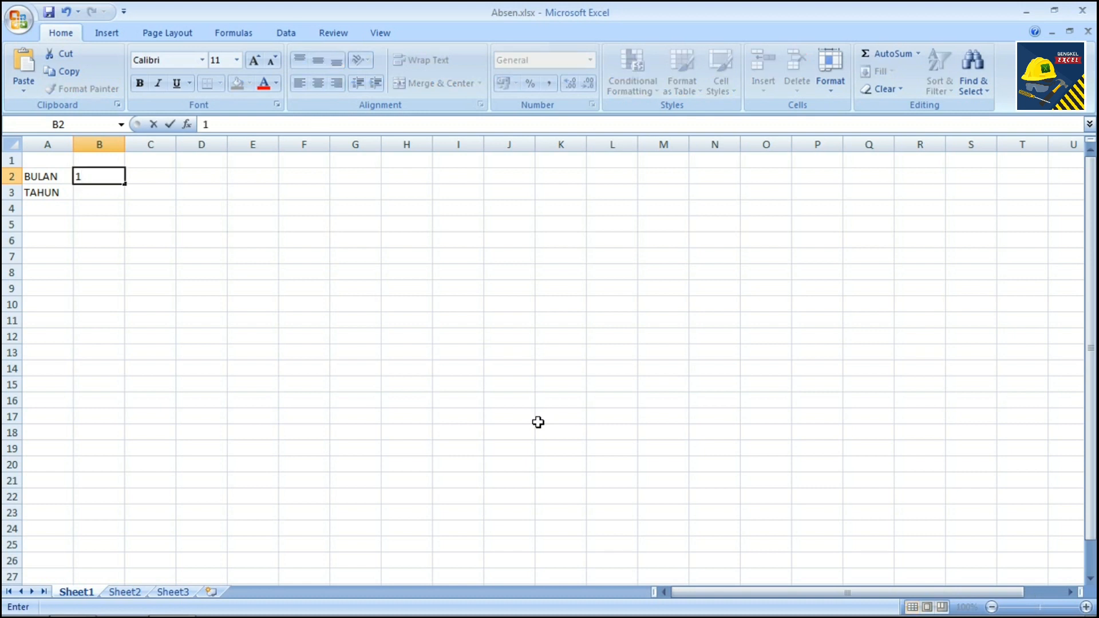
{"action": "key", "text": "Return"}
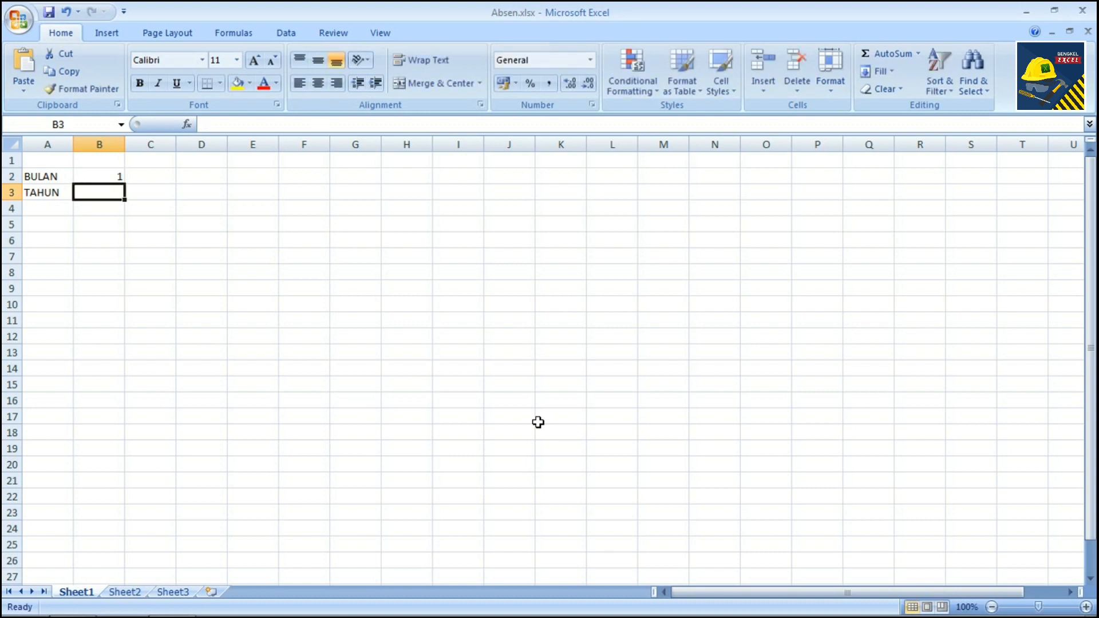
{"action": "type", "text": "20"}
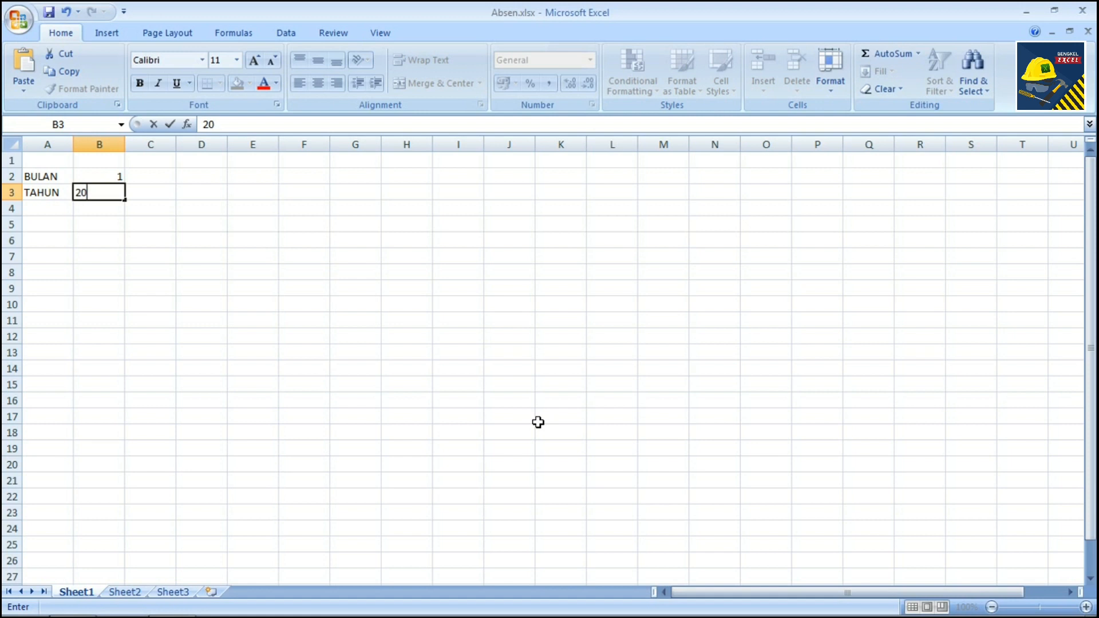
{"action": "type", "text": "20"}
{"action": "key", "text": "Return"}
Enter the row labels HARI in A5 and TGL in A6
{"action": "key", "text": "Left"}
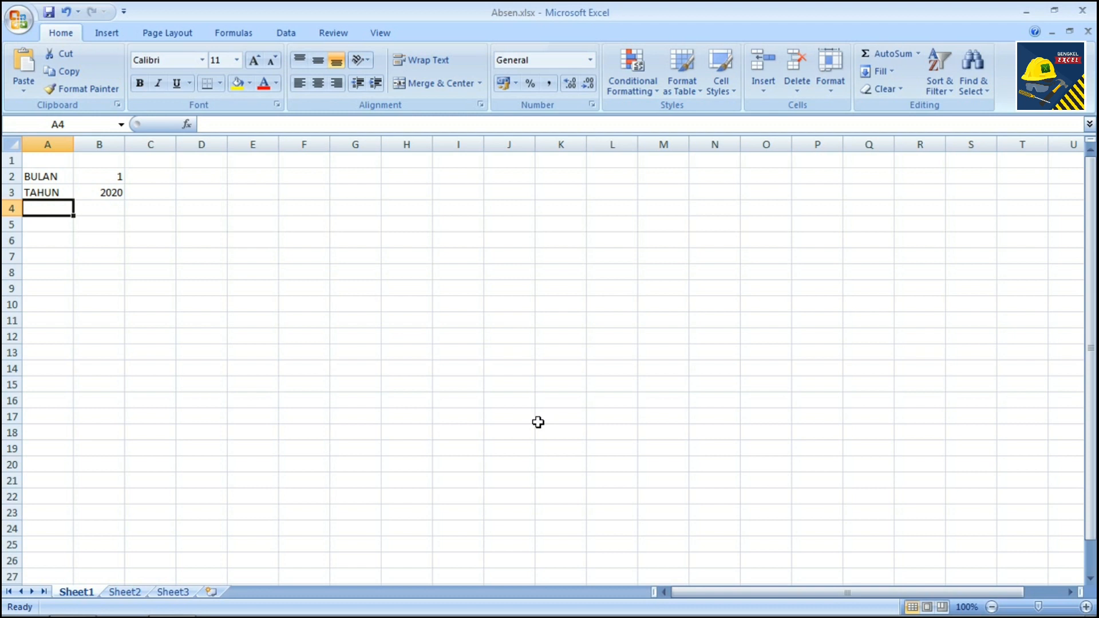
{"action": "key", "text": "Down"}
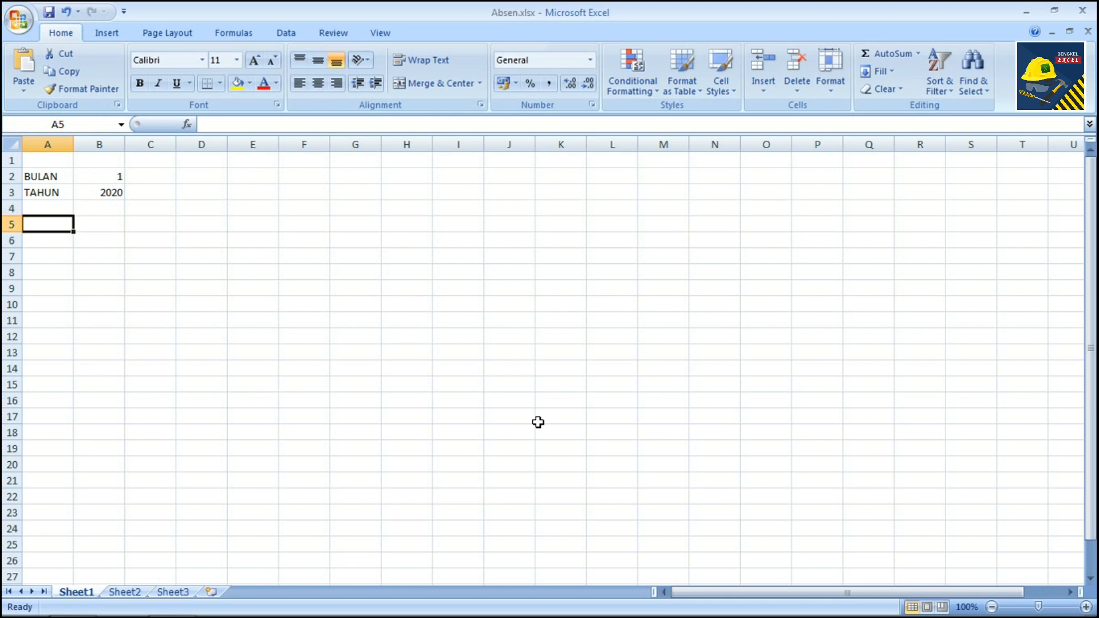
{"action": "type", "text": "HARI"}
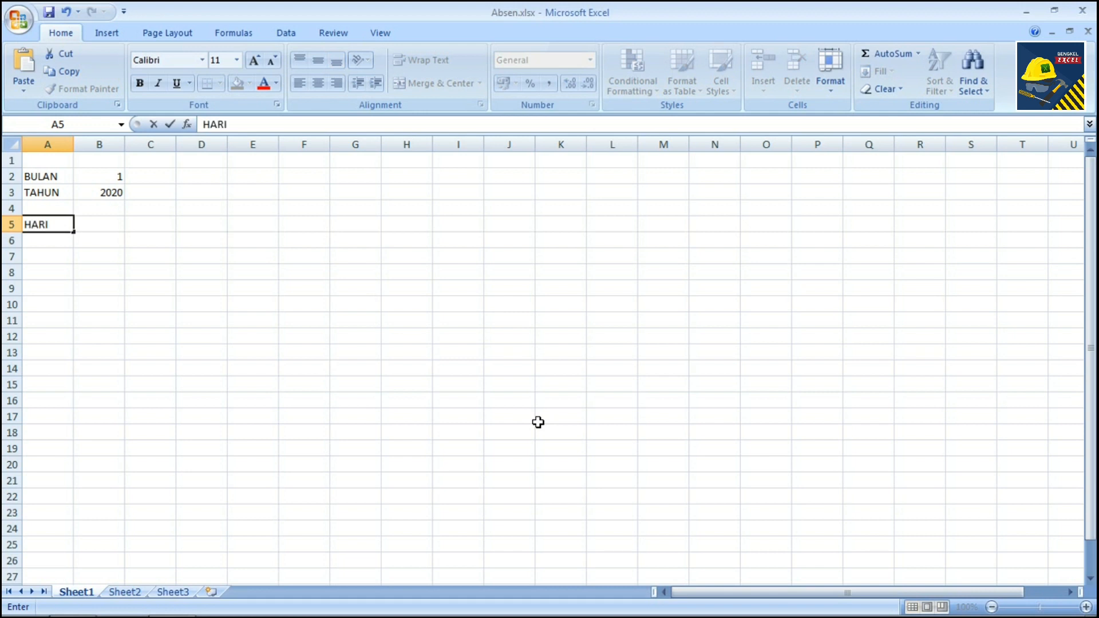
{"action": "key", "text": "Return"}
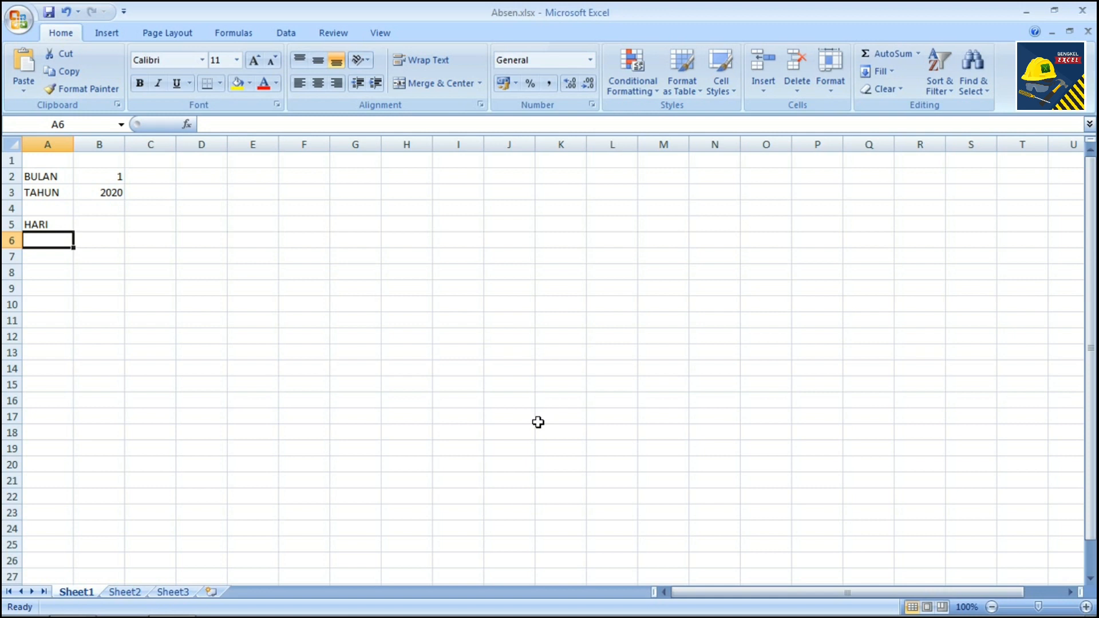
{"action": "type", "text": "T"}
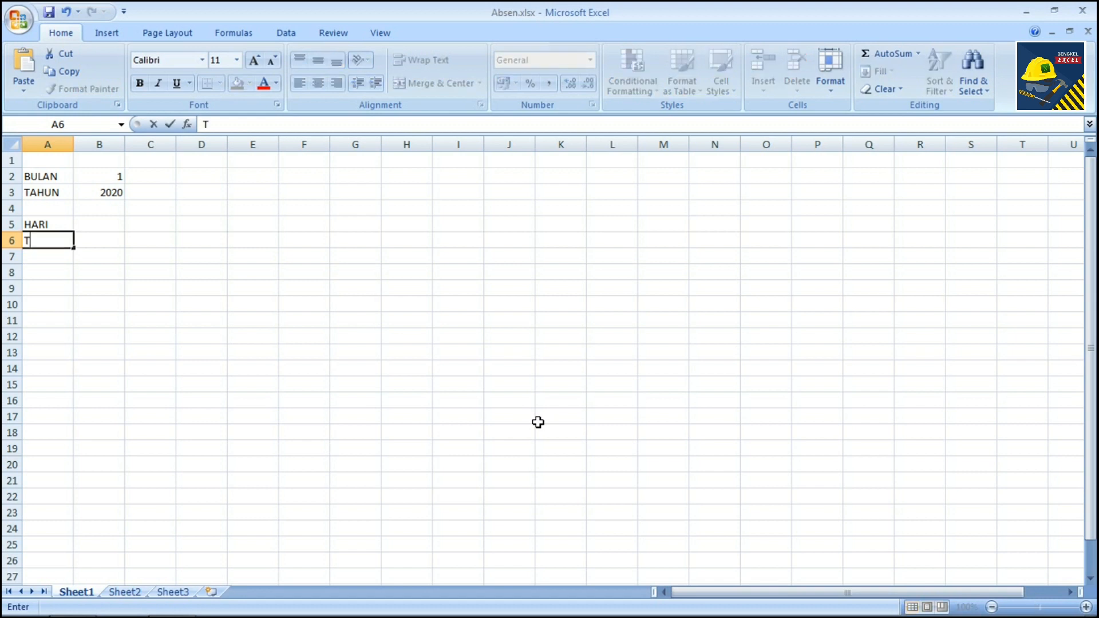
{"action": "type", "text": "GL"}
{"action": "key", "text": "Return"}
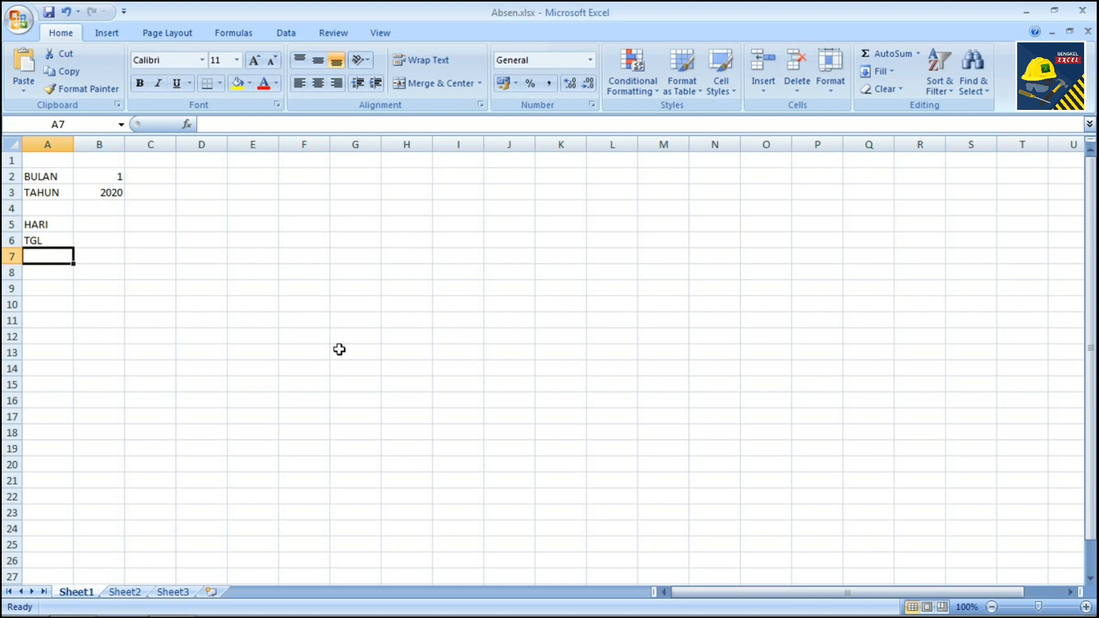
Go to cell D2 by its cell reference
{"action": "key", "text": "Right"}
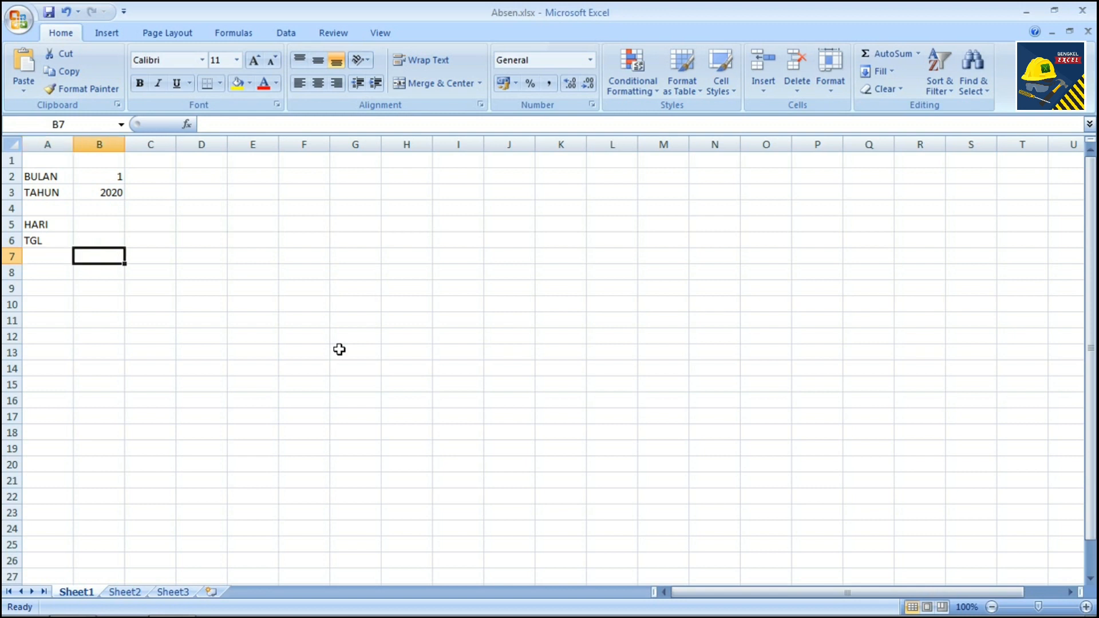
{"action": "key", "text": "Up"}
{"action": "key", "text": "Up"}
{"action": "key", "text": "Up"}
{"action": "key", "text": "Up"}
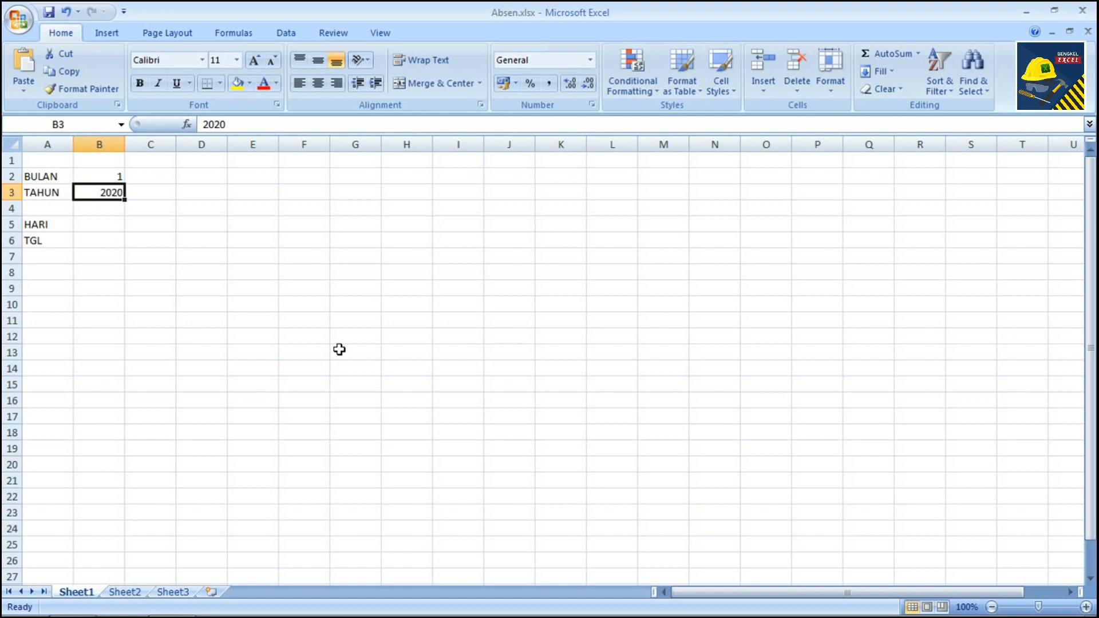
{"action": "left_click", "coordinate": [72, 126]}
{"action": "type", "text": "D2"}
{"action": "key", "text": "Return"}
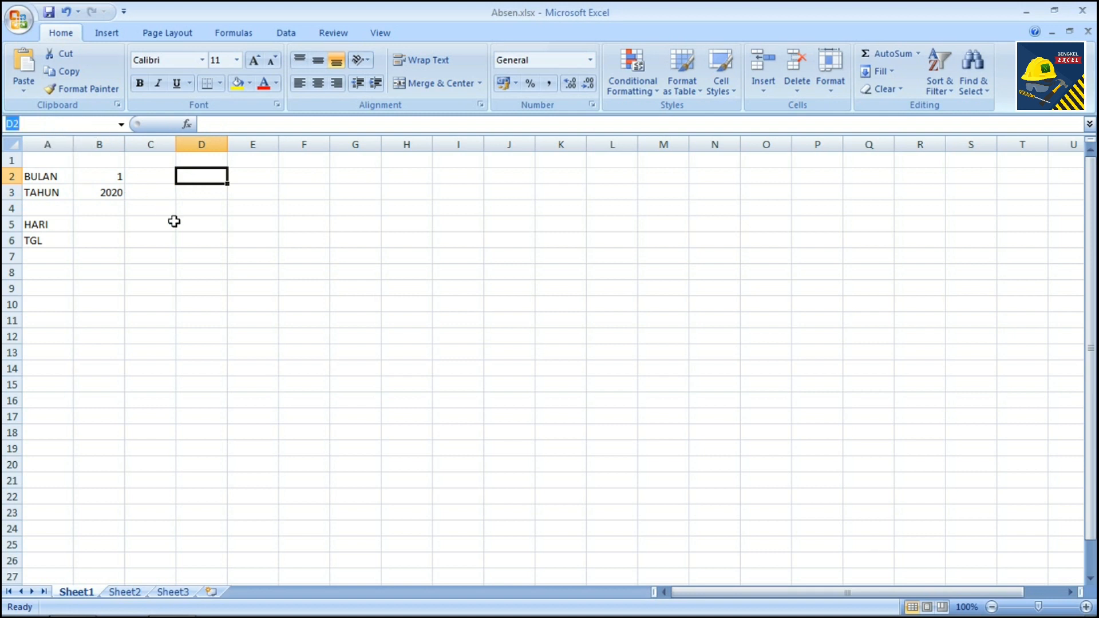
{"action": "left_click", "coordinate": [188, 243]}
Define the name Tahun for the year cell B3
{"action": "left_click", "coordinate": [109, 194]}
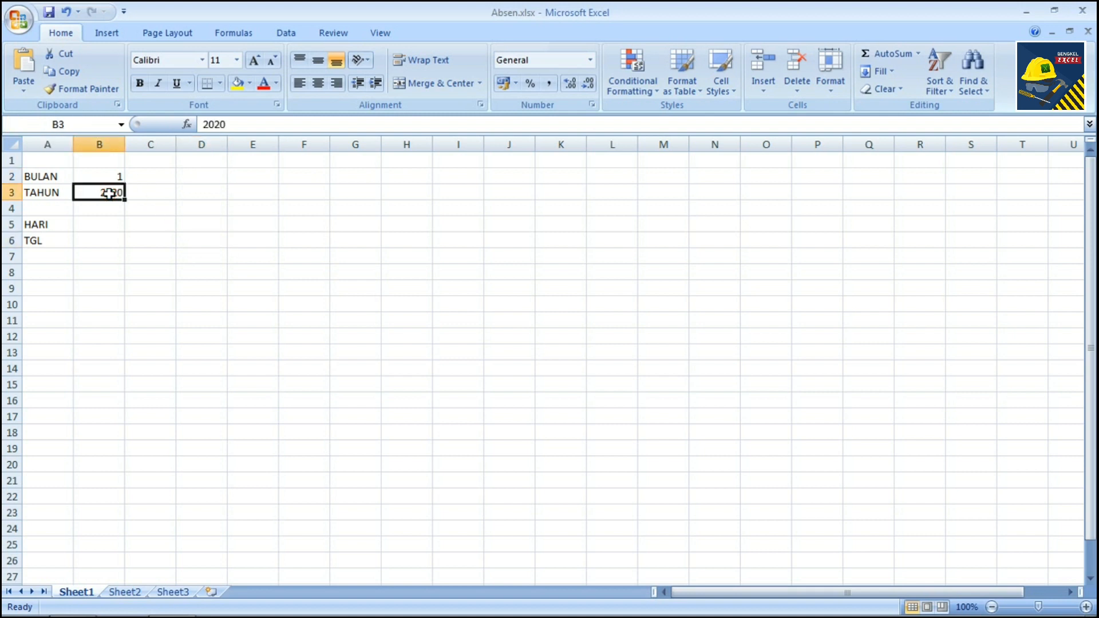
{"action": "left_click", "coordinate": [84, 126]}
{"action": "key", "text": "BackSpace"}
{"action": "type", "text": "SA"}
{"action": "key", "text": "BackSpace"}
{"action": "key", "text": "BackSpace"}
{"action": "type", "text": "Tahun"}
{"action": "key", "text": "Return"}
{"action": "key", "text": "Return"}
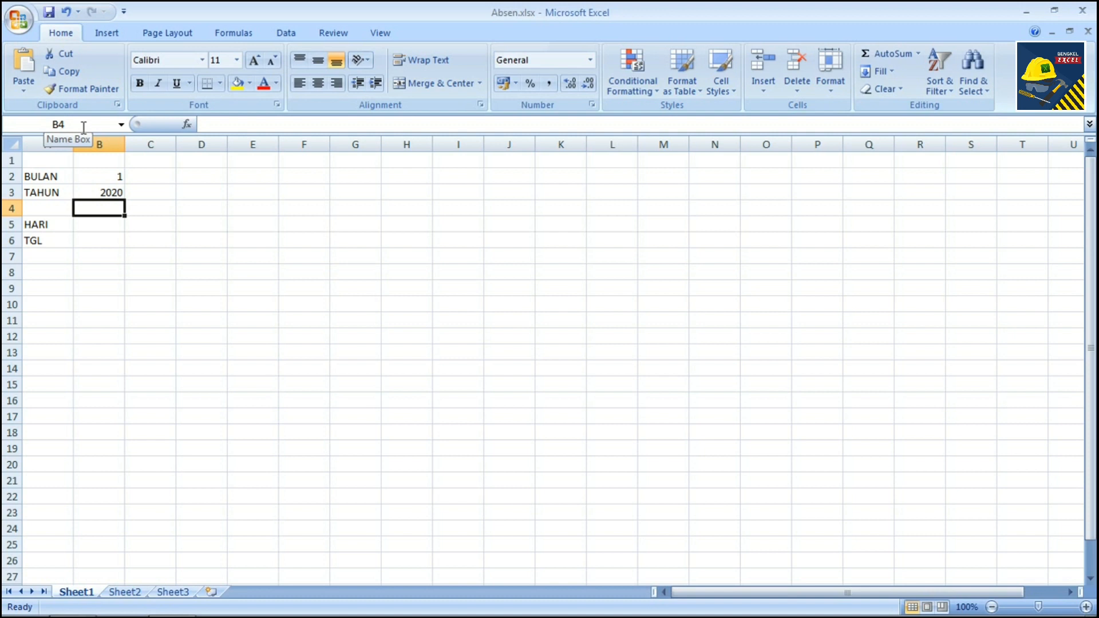
Start inserting a function in cell B5 beside HARI and move the function dialog higher over the sheet
{"action": "key", "text": "Down"}
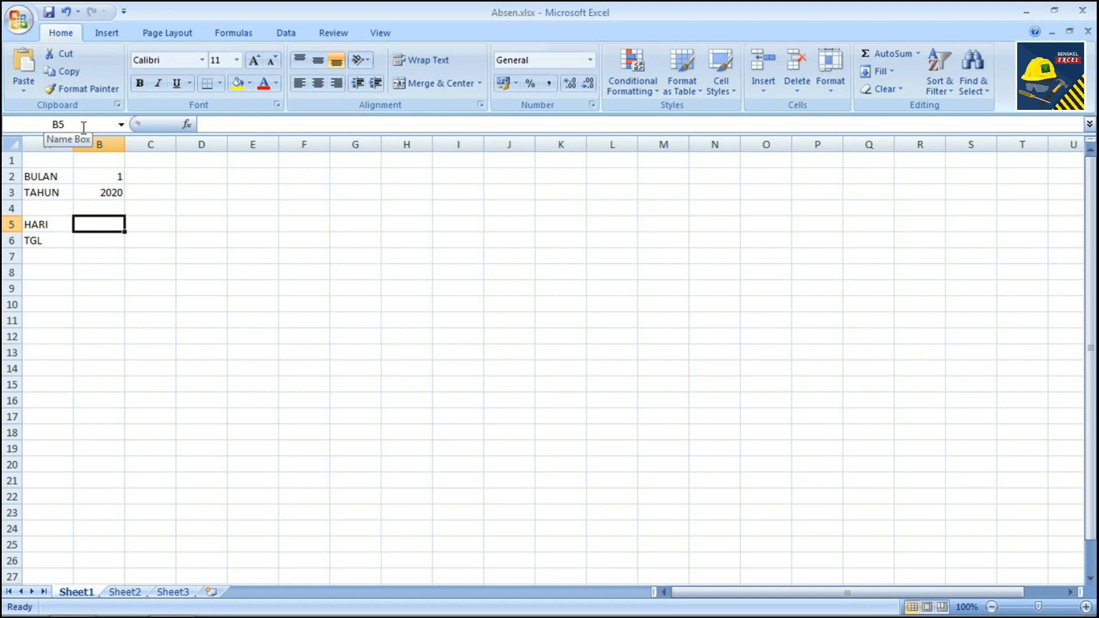
{"action": "left_click", "coordinate": [178, 257]}
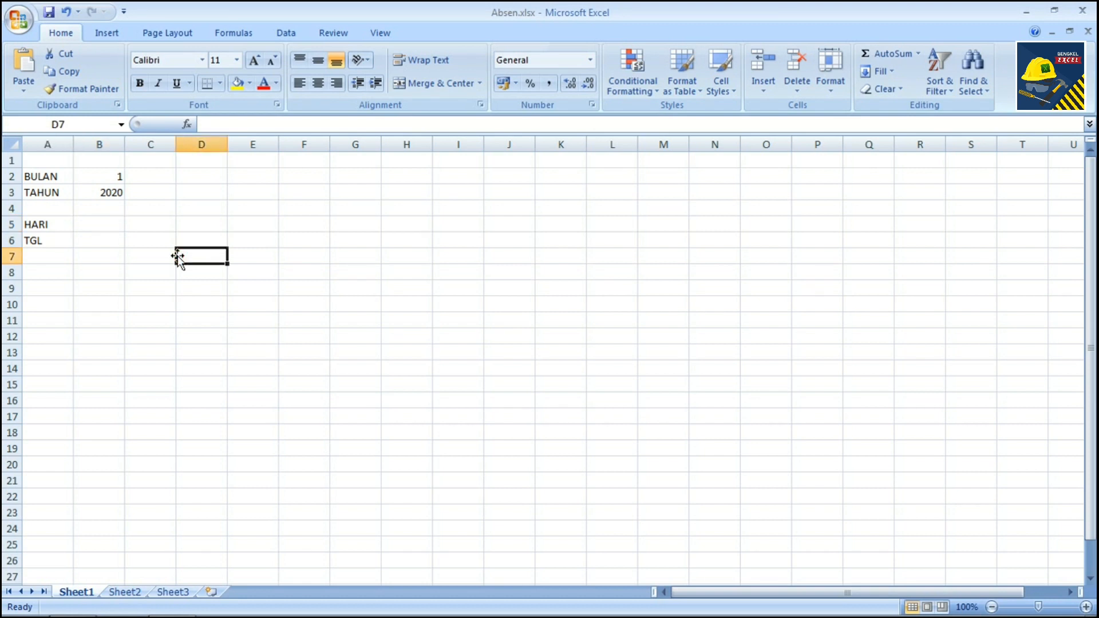
{"action": "key", "text": "Up"}
{"action": "key", "text": "Up"}
{"action": "key", "text": "Left"}
{"action": "key", "text": "Left"}
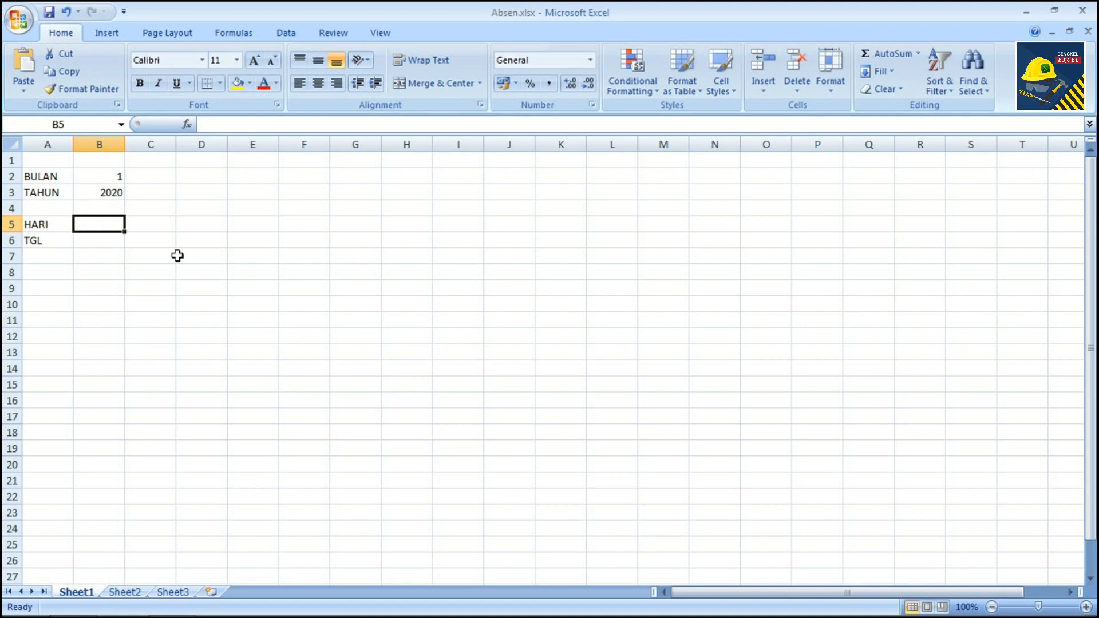
{"action": "key", "text": "Up"}
{"action": "key", "text": "Down"}
{"action": "left_click", "coordinate": [187, 124]}
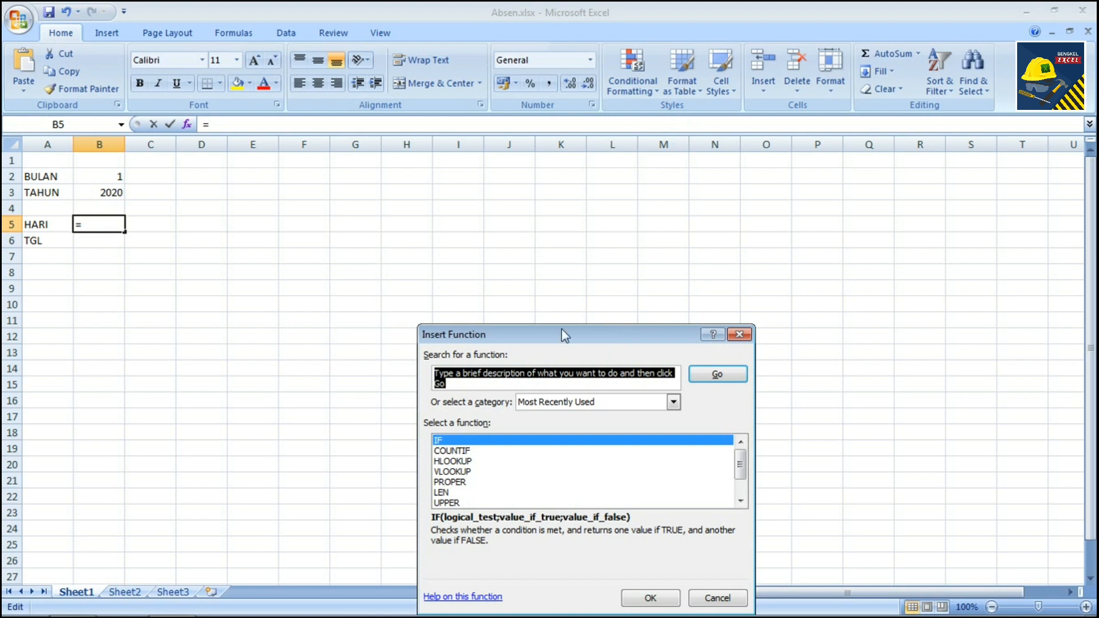
{"action": "left_click_drag", "start_coordinate": [551, 334], "coordinate": [649, 130]}
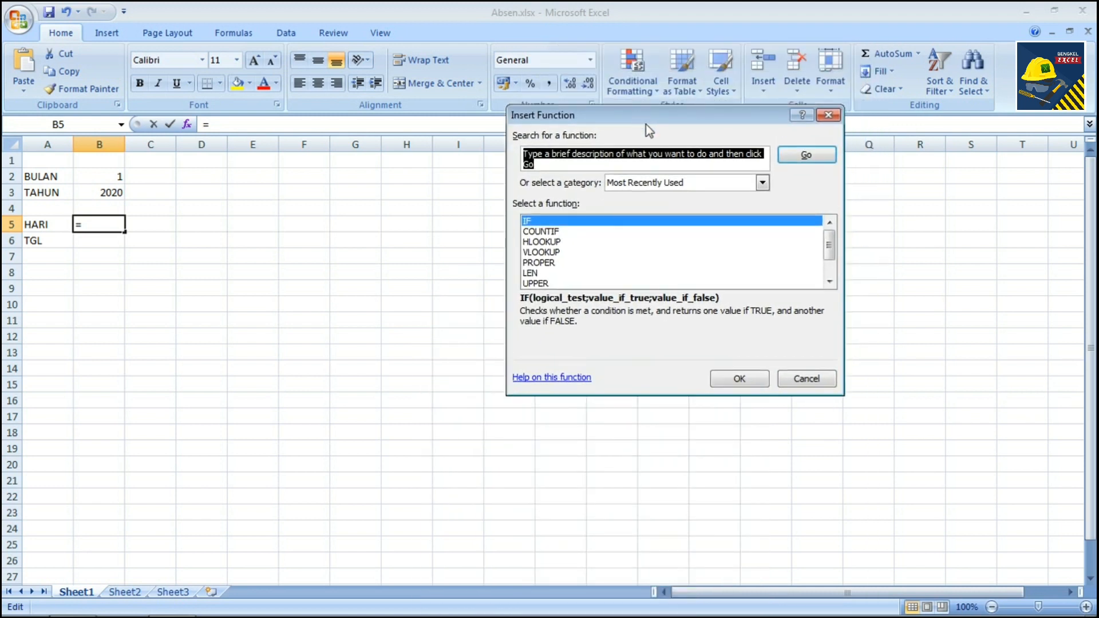
Choose the IF function from the Most Recently Used category and bring up its arguments
{"action": "left_click", "coordinate": [641, 185]}
{"action": "left_click", "coordinate": [630, 207]}
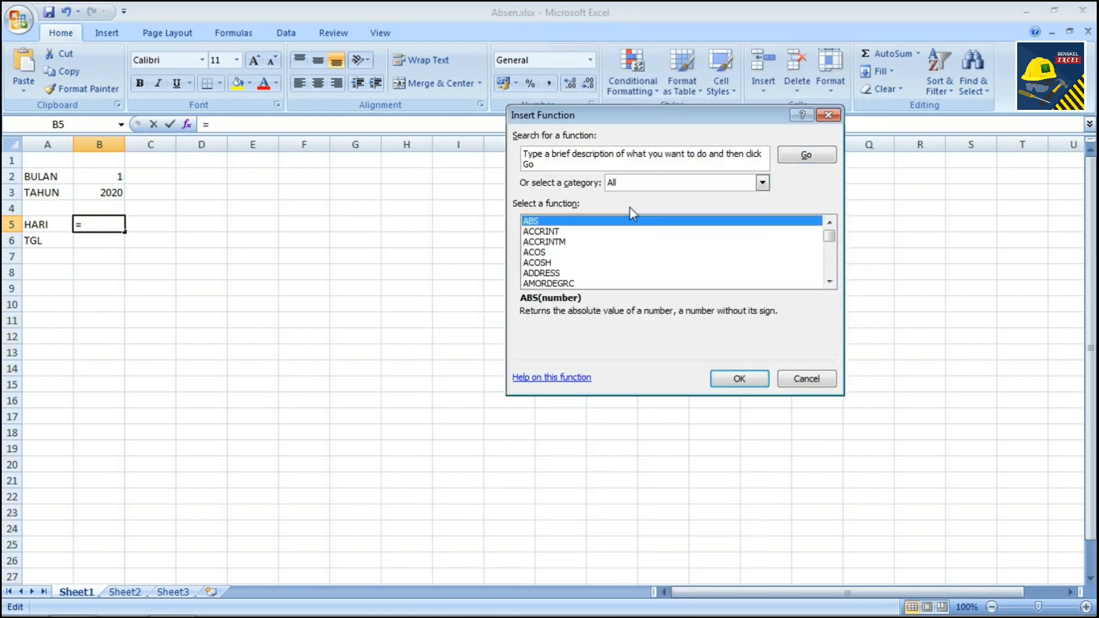
{"action": "left_click", "coordinate": [643, 187]}
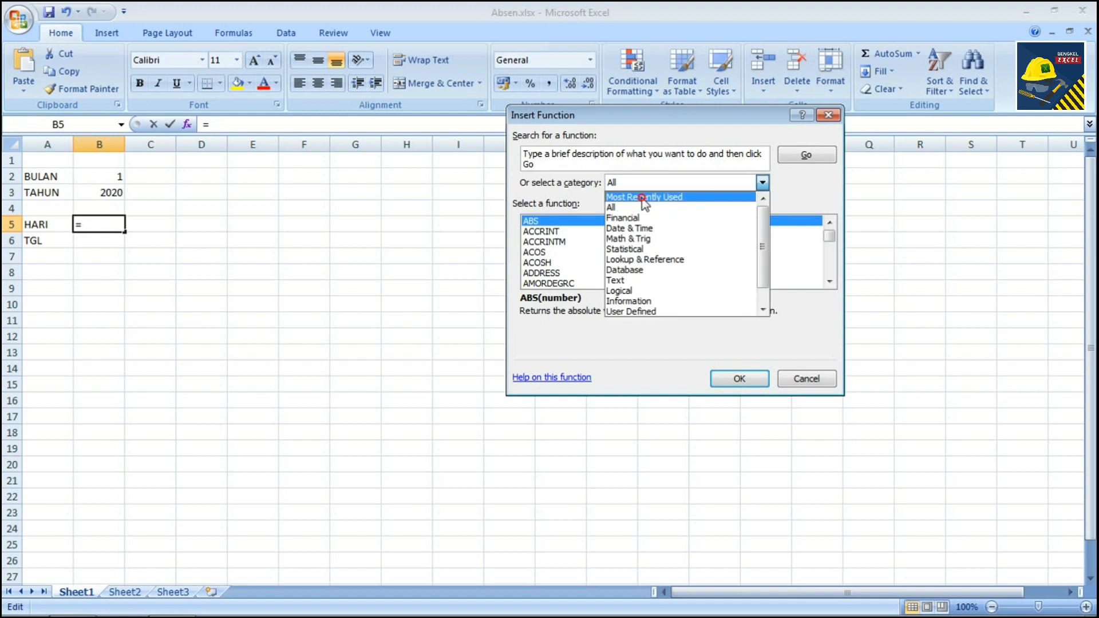
{"action": "left_click", "coordinate": [643, 196]}
{"action": "left_click", "coordinate": [747, 380]}
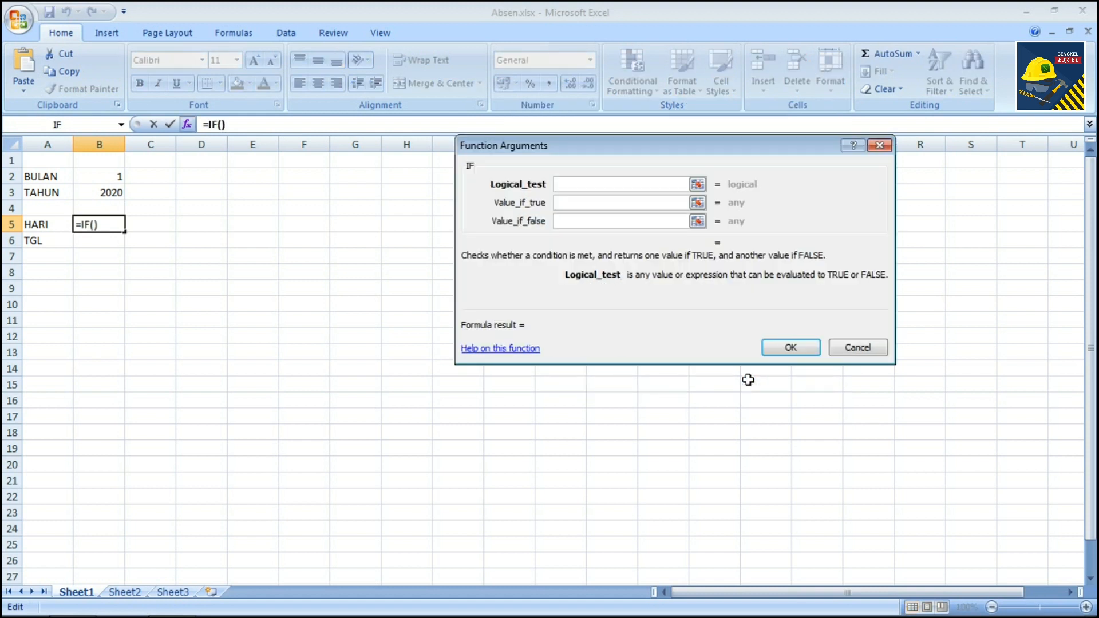
Set the IF function's logical test to AND(B6>0;B6<32) and return to the IF arguments
{"action": "type", "text": "and("}
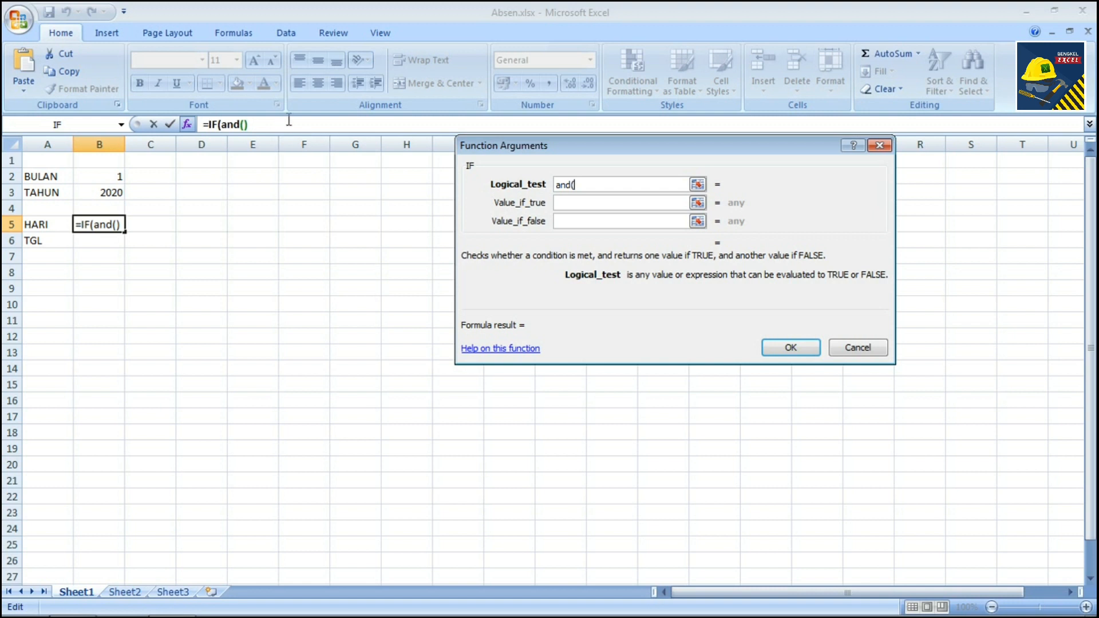
{"action": "left_click", "coordinate": [244, 124]}
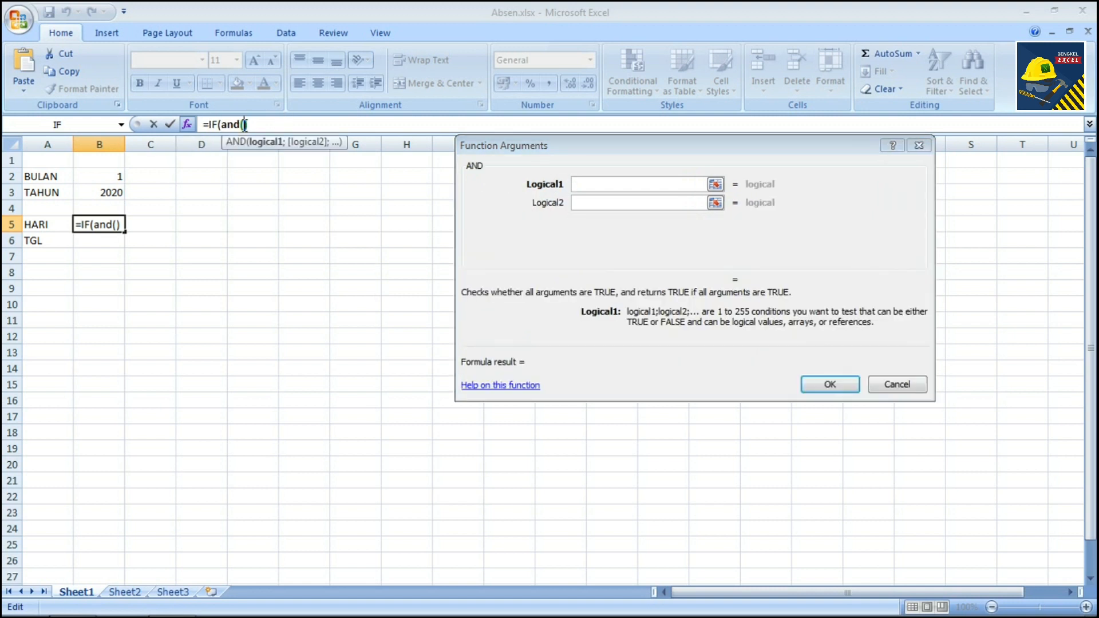
{"action": "left_click", "coordinate": [596, 183]}
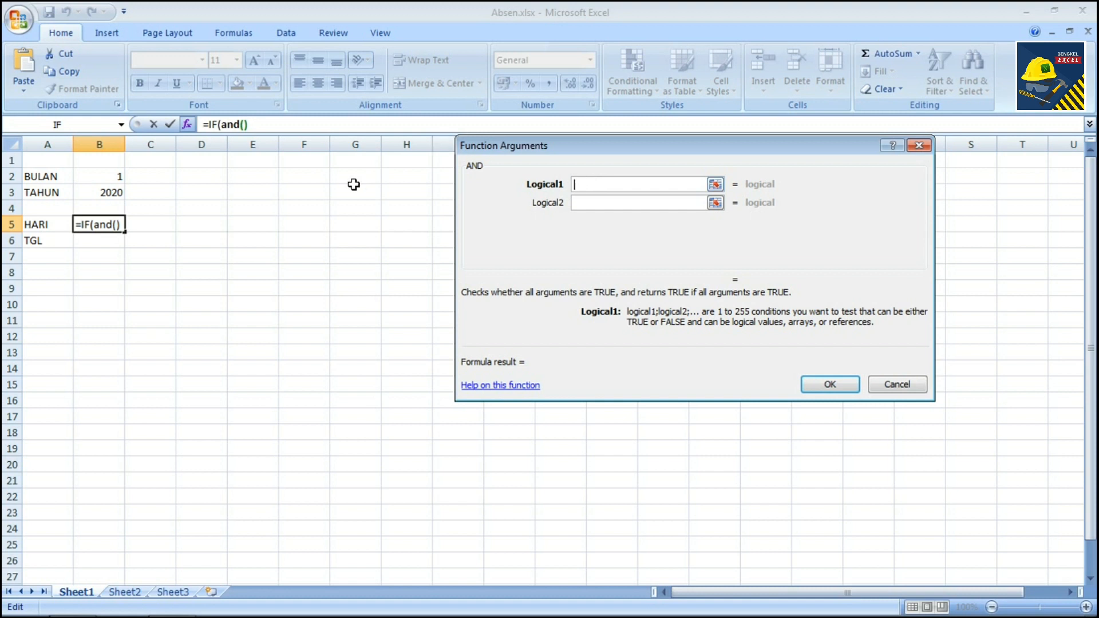
{"action": "left_click", "coordinate": [105, 241]}
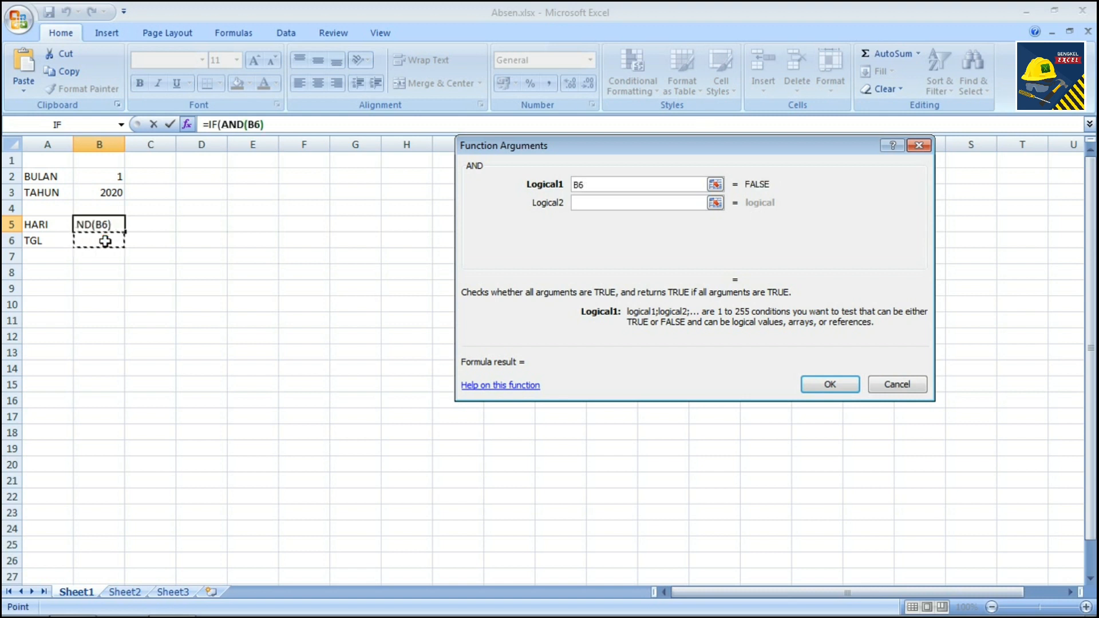
{"action": "type", "text": ">0"}
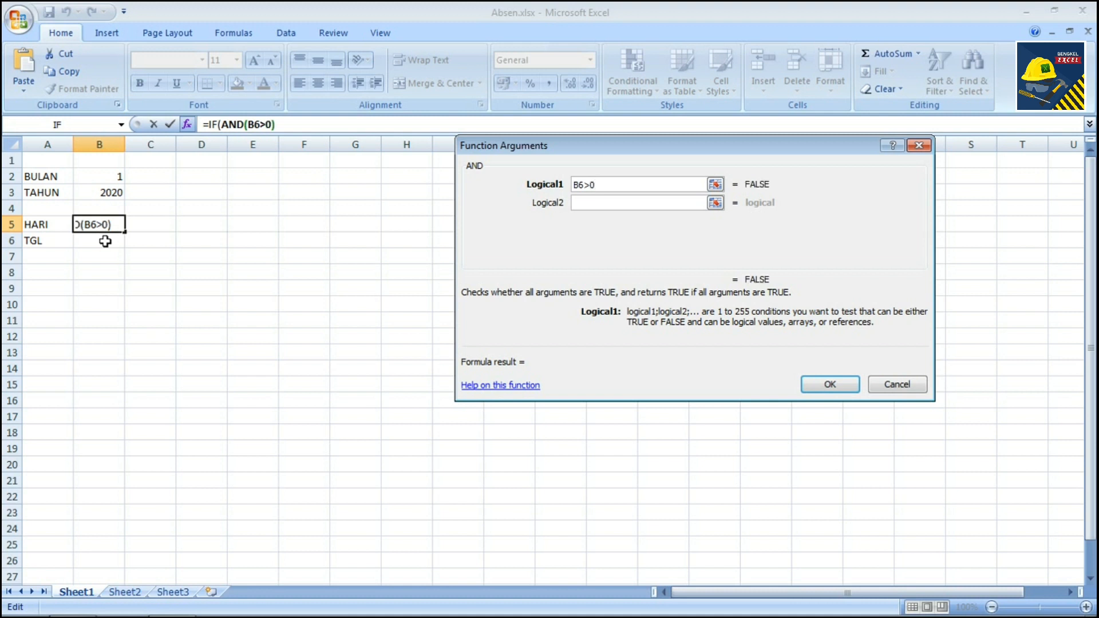
{"action": "key", "text": "Tab"}
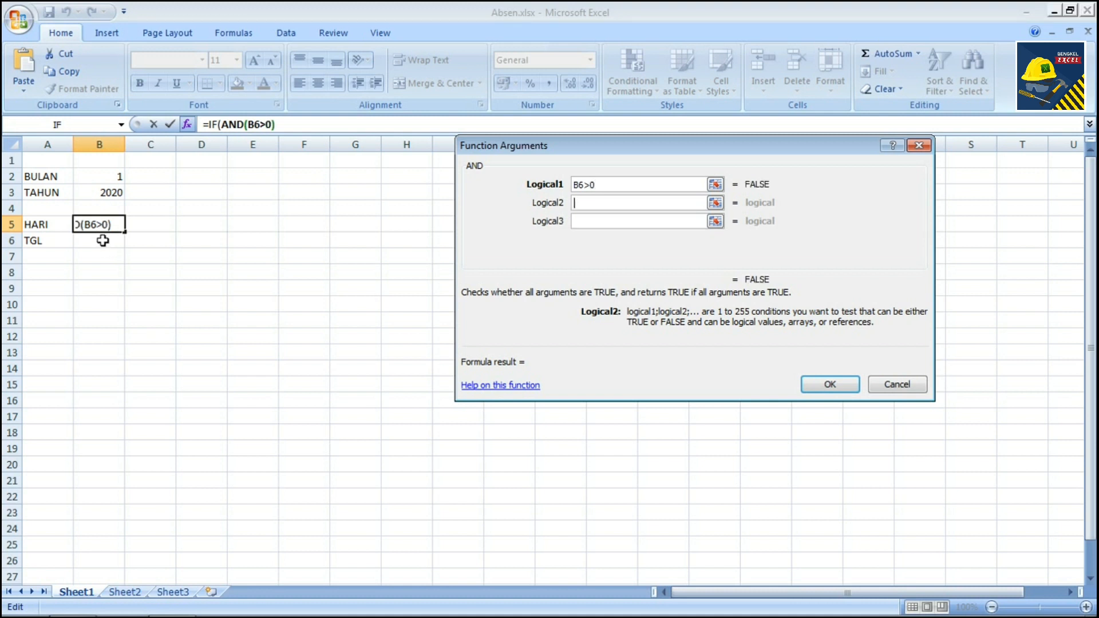
{"action": "left_click", "coordinate": [94, 241]}
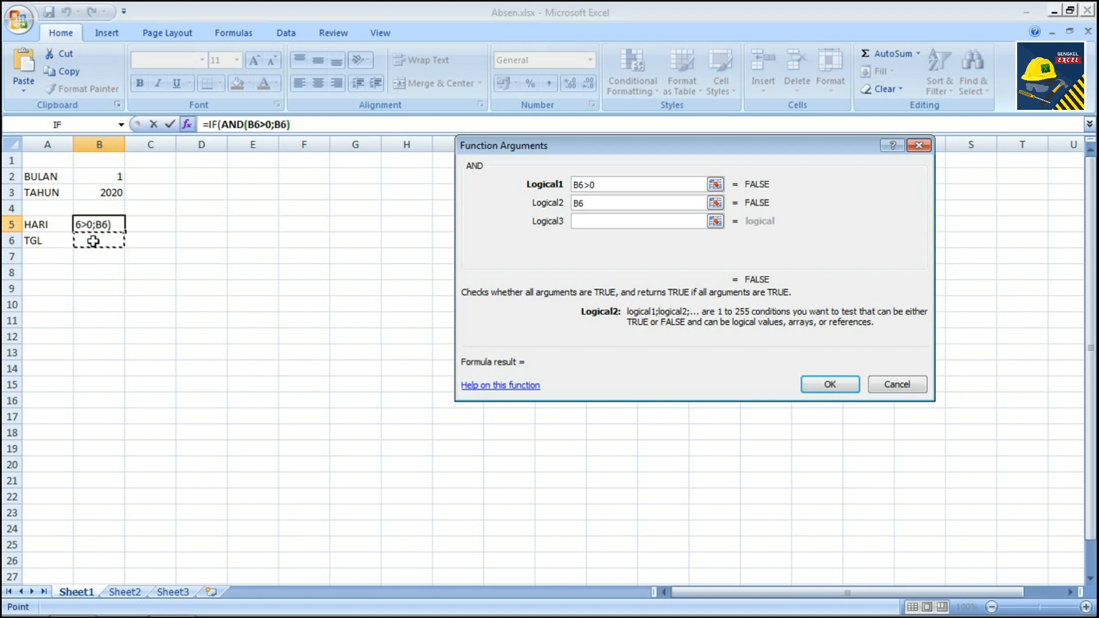
{"action": "type", "text": "<32"}
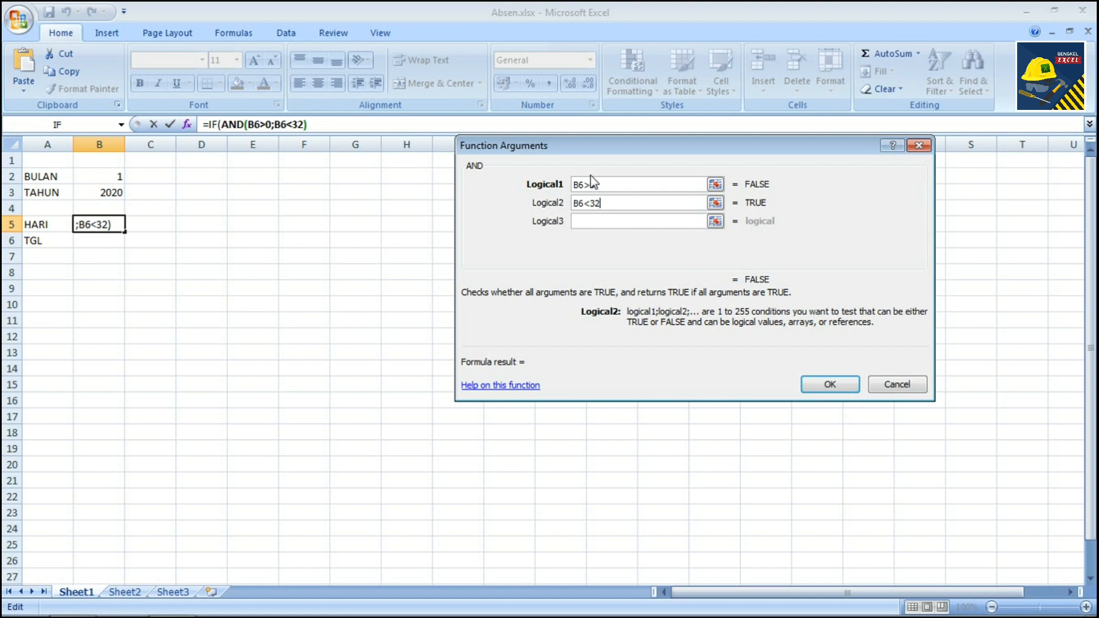
{"action": "left_click", "coordinate": [328, 127]}
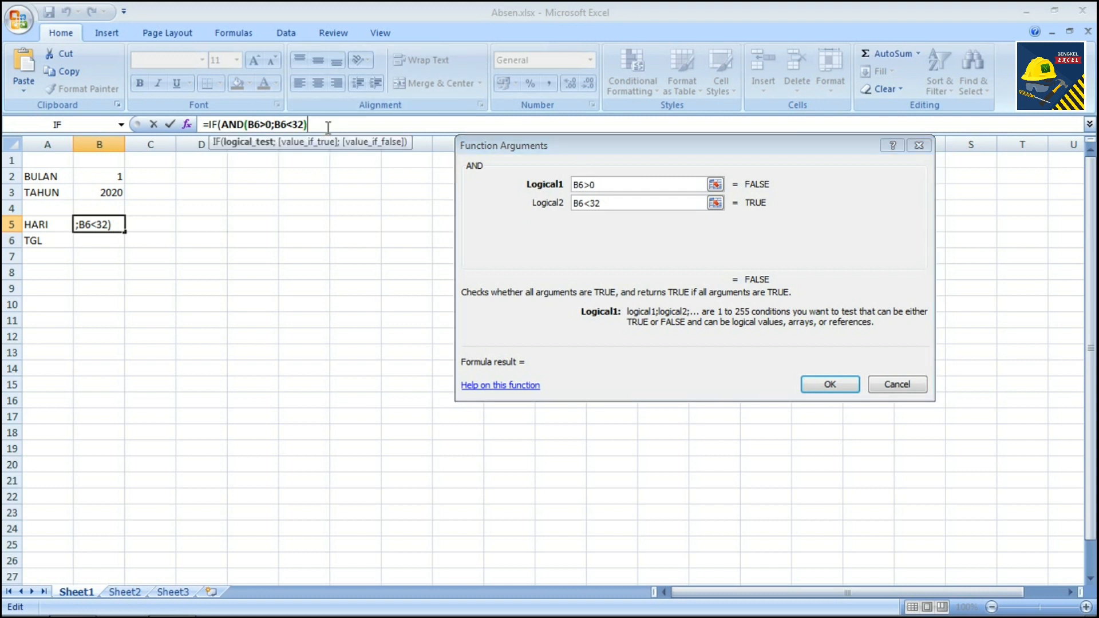
{"action": "type", "text": ";"}
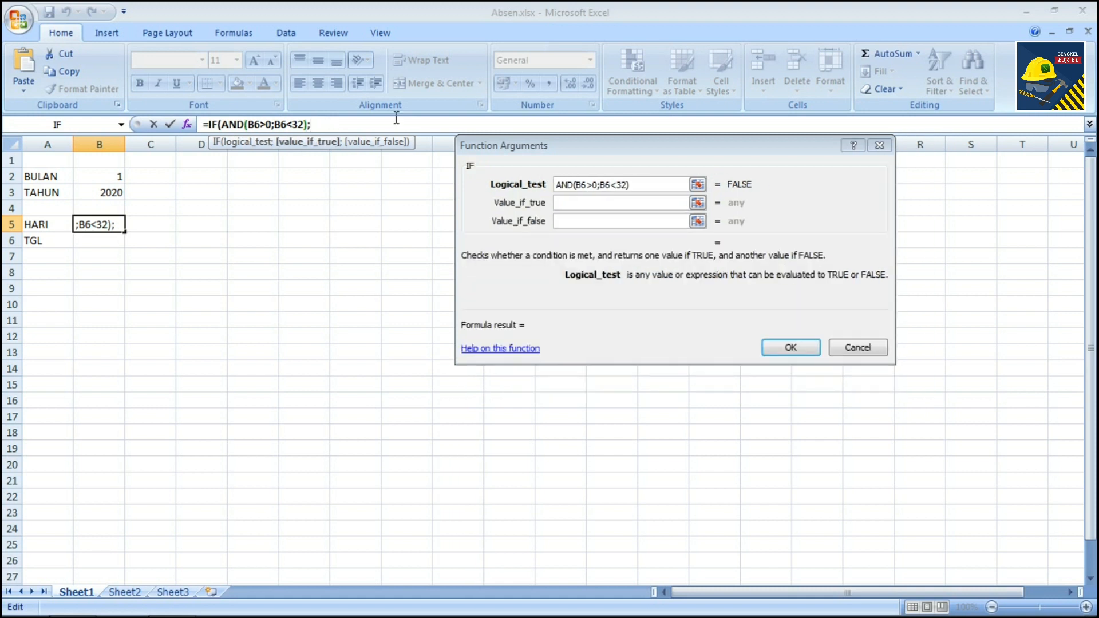
Nest a TEXT function in the IF function's Value_if_true argument and bring up the TEXT arguments
{"action": "left_click", "coordinate": [576, 208]}
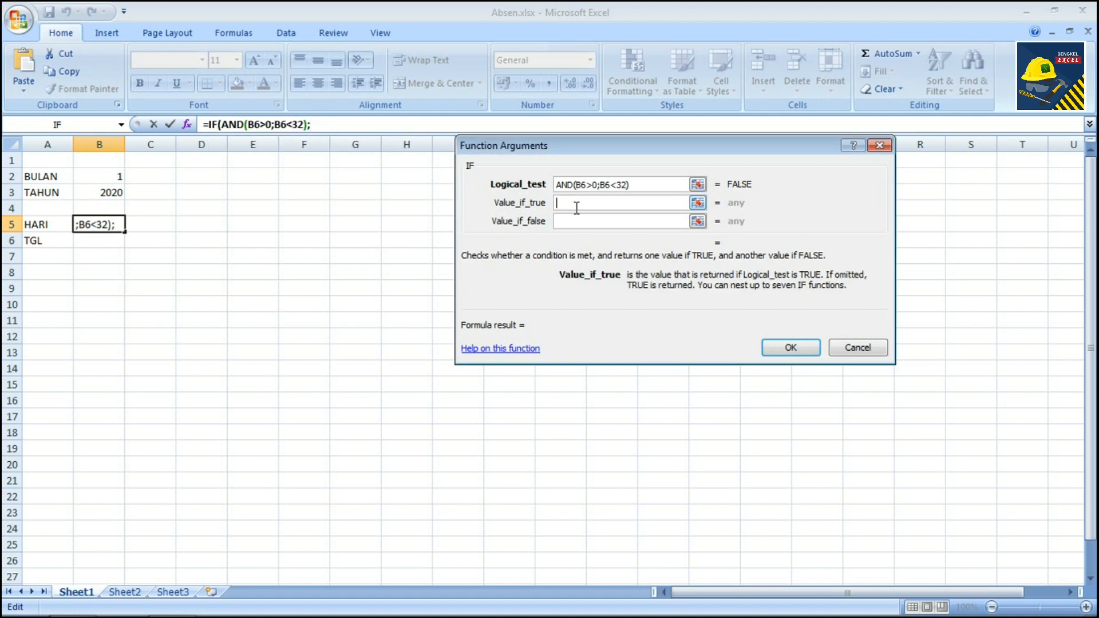
{"action": "type", "text": "text"}
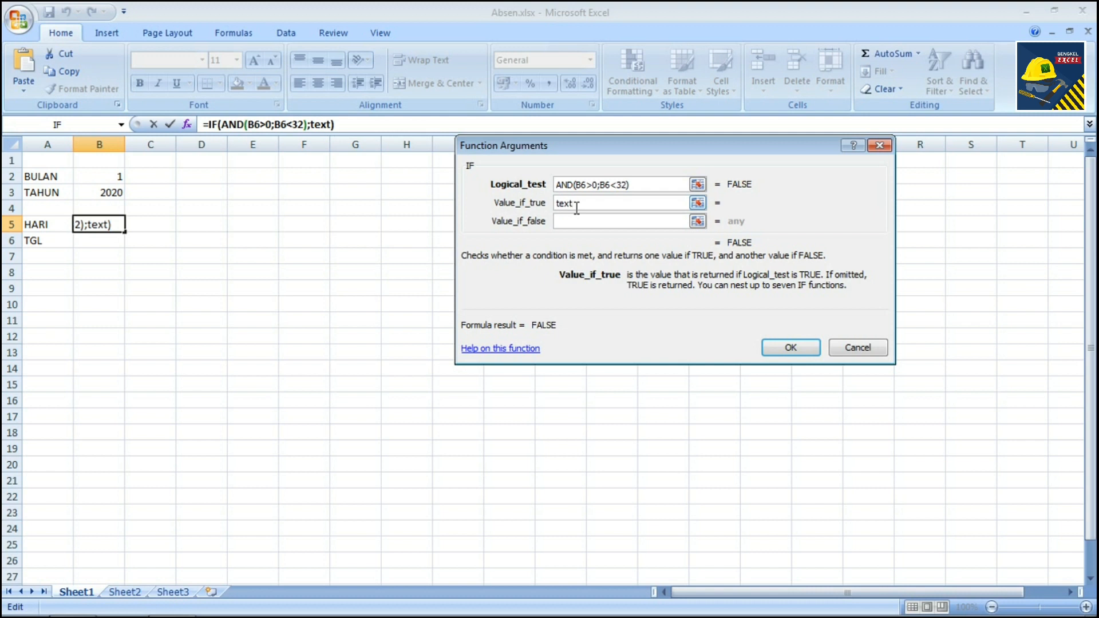
{"action": "type", "text": "("}
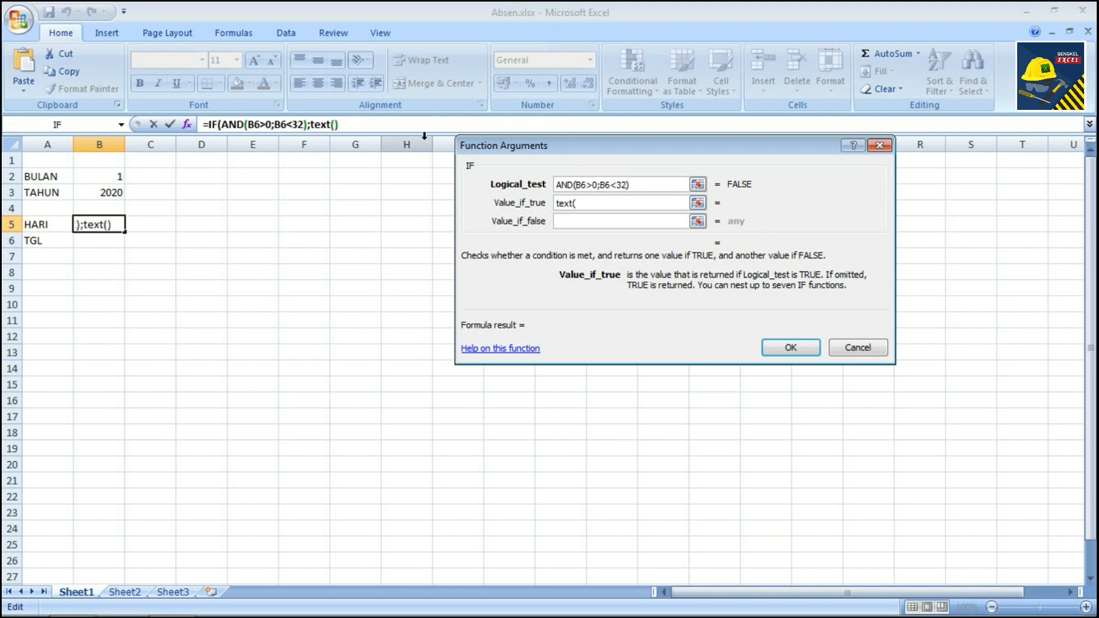
{"action": "left_click", "coordinate": [337, 124]}
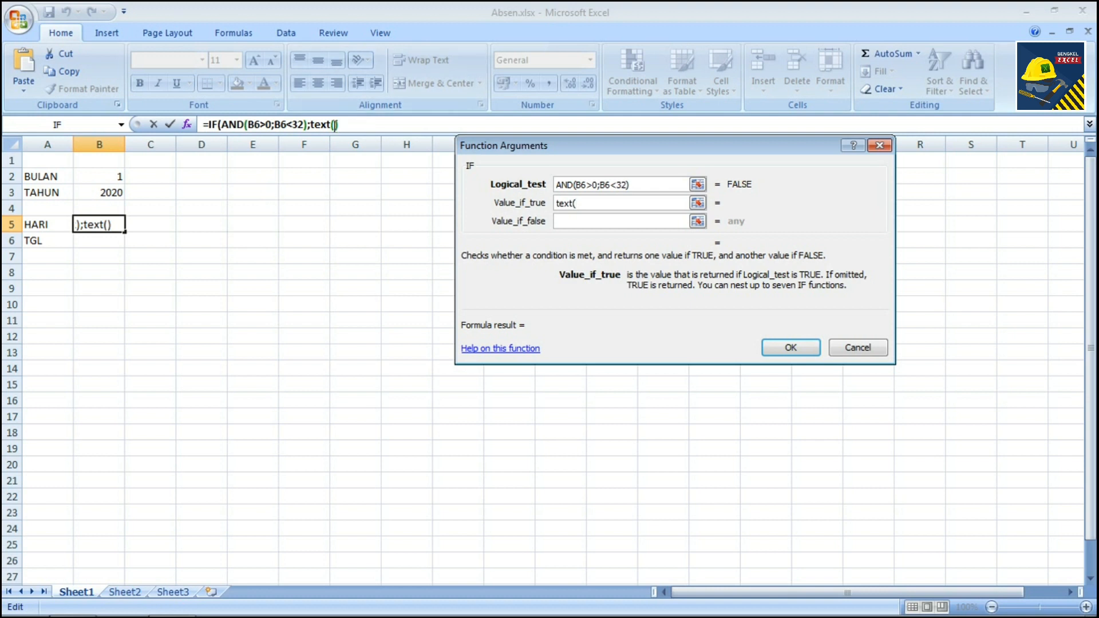
{"action": "left_click", "coordinate": [601, 184]}
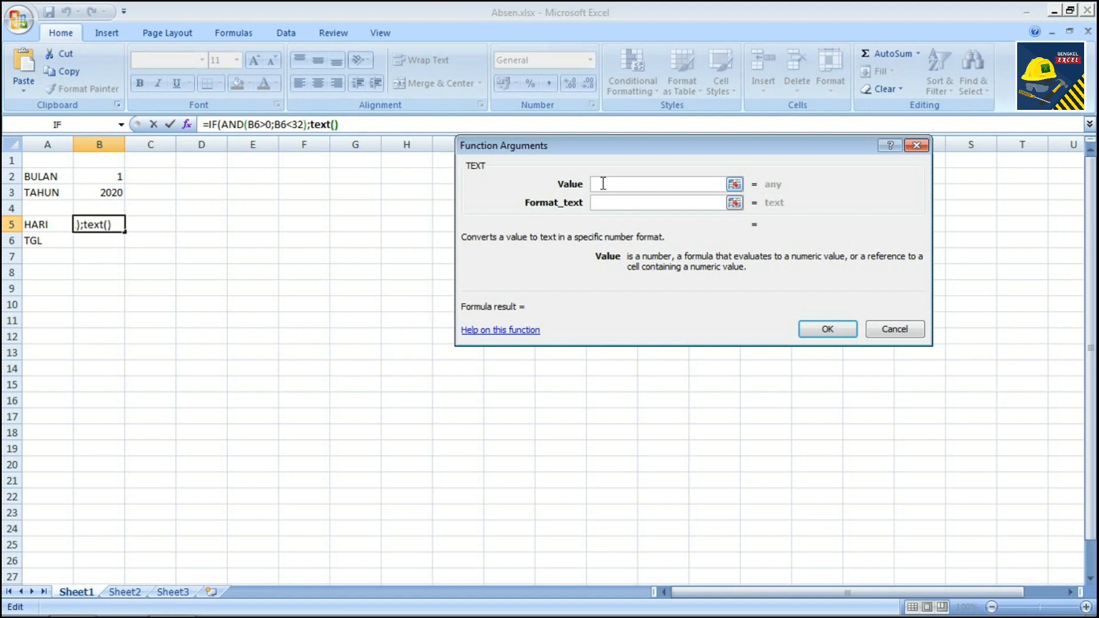
Set the TEXT function's Value to B6&"/"&$B$2&"/"&Tahun, with the month reference absolute
{"action": "left_click", "coordinate": [109, 241]}
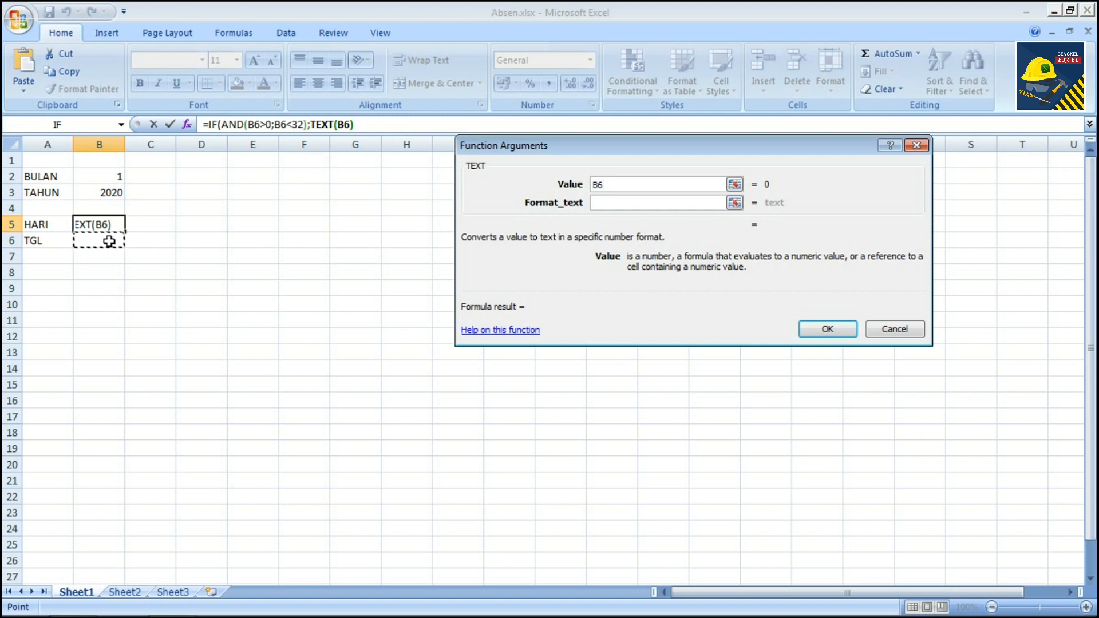
{"action": "type", "text": "&"}
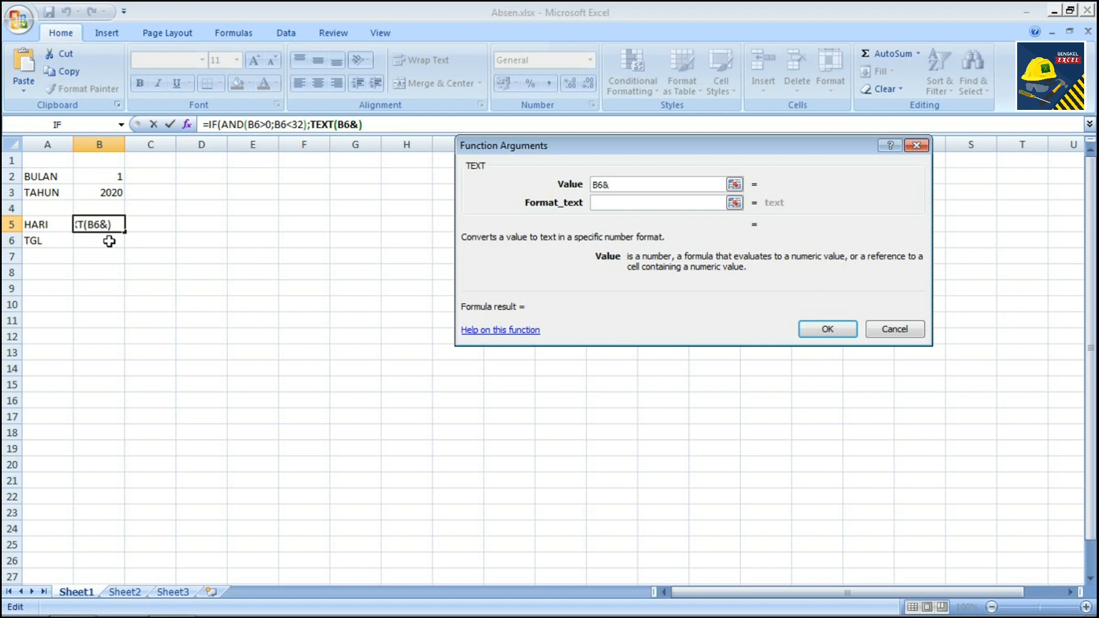
{"action": "type", "text": "\"/\"&"}
{"action": "left_click", "coordinate": [109, 177]}
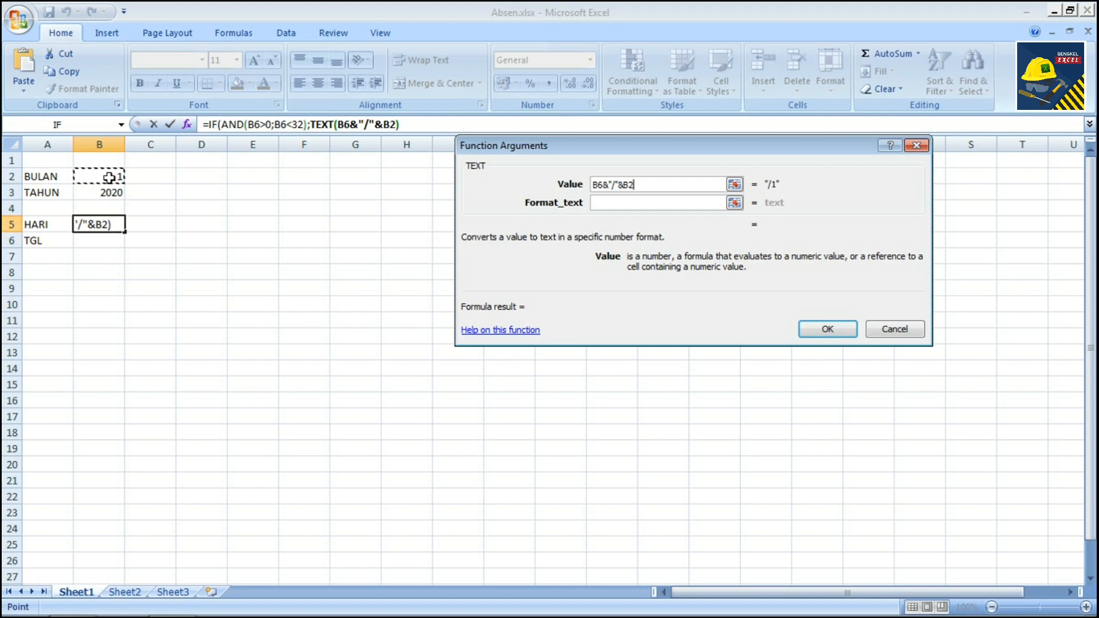
{"action": "key", "text": "F4"}
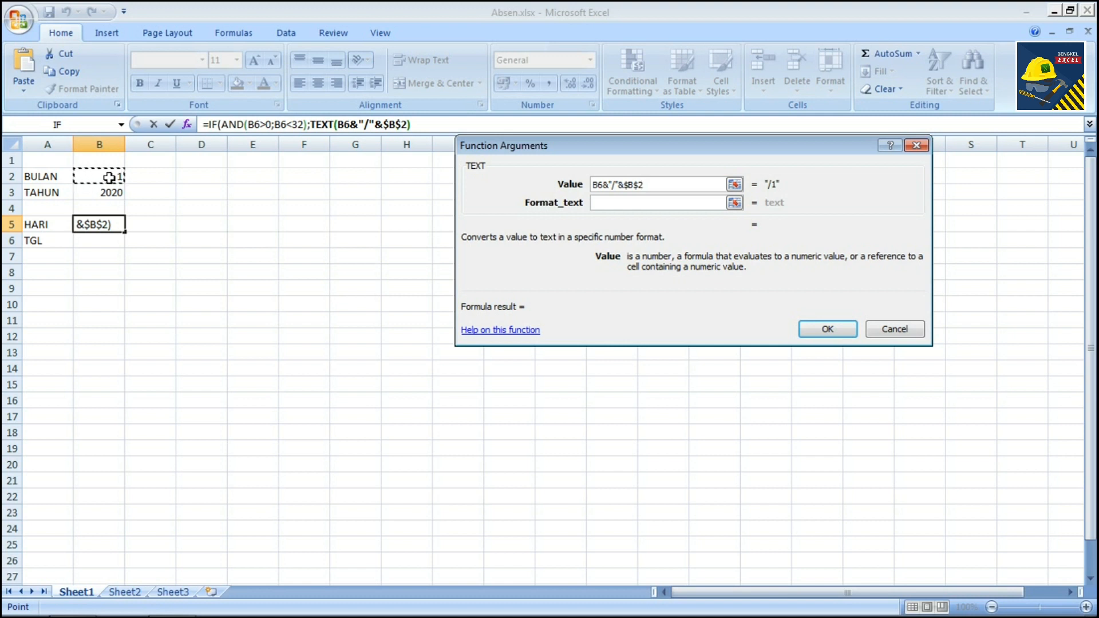
{"action": "type", "text": "&\""}
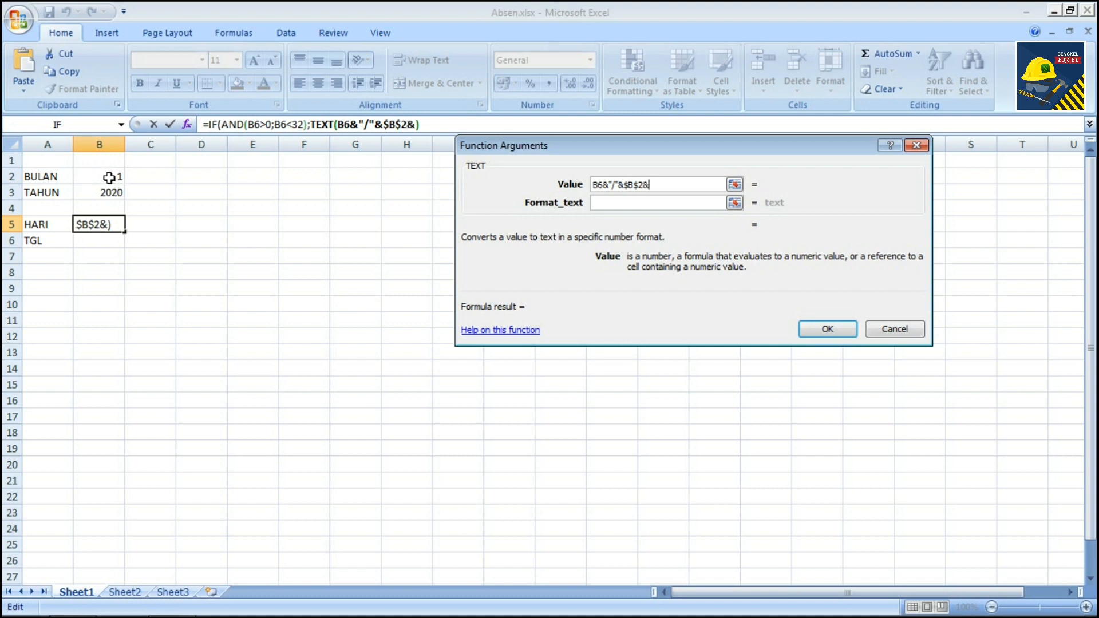
{"action": "type", "text": "/\"&"}
{"action": "type", "text": "Tahun"}
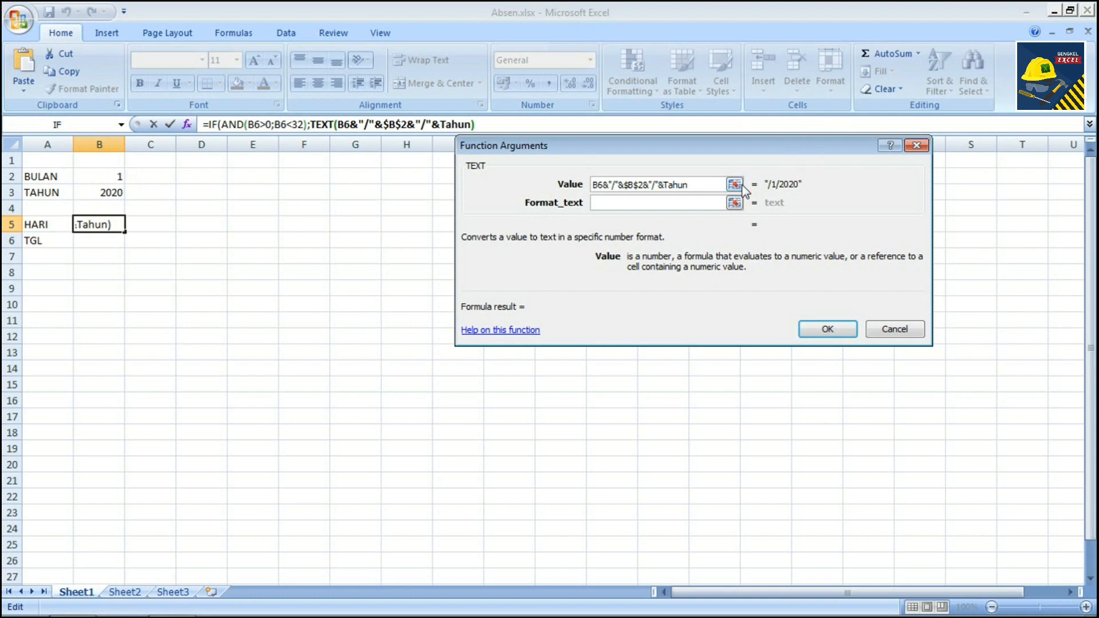
Set the TEXT function's Format_text to "dddd" and enter the formula in B5, accepting the proposed bracket correction
{"action": "left_click", "coordinate": [650, 204]}
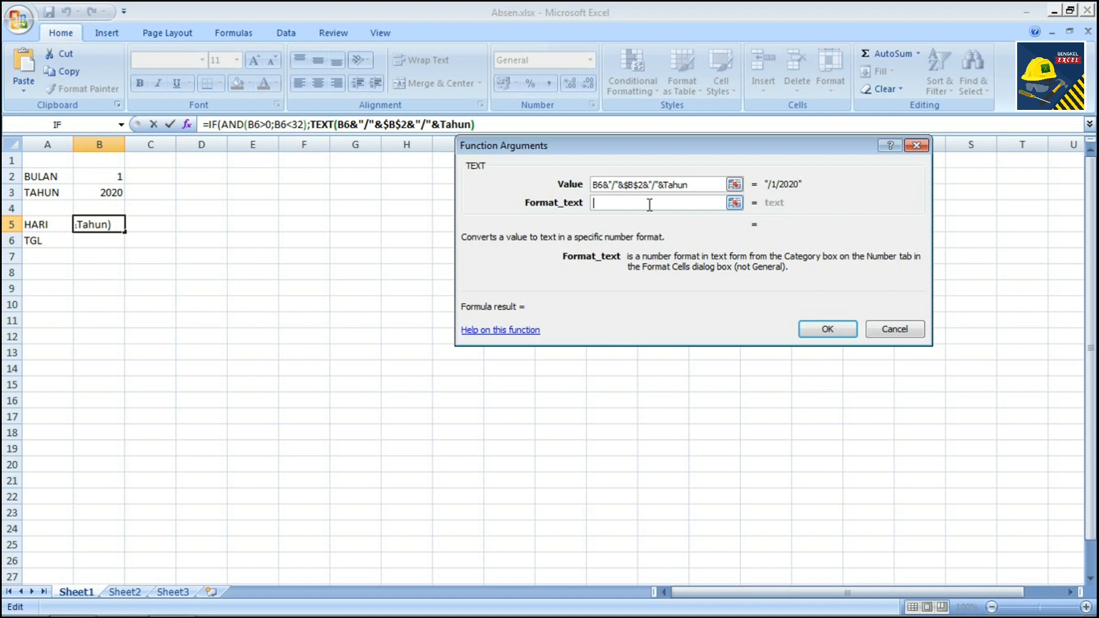
{"action": "type", "text": "dddd"}
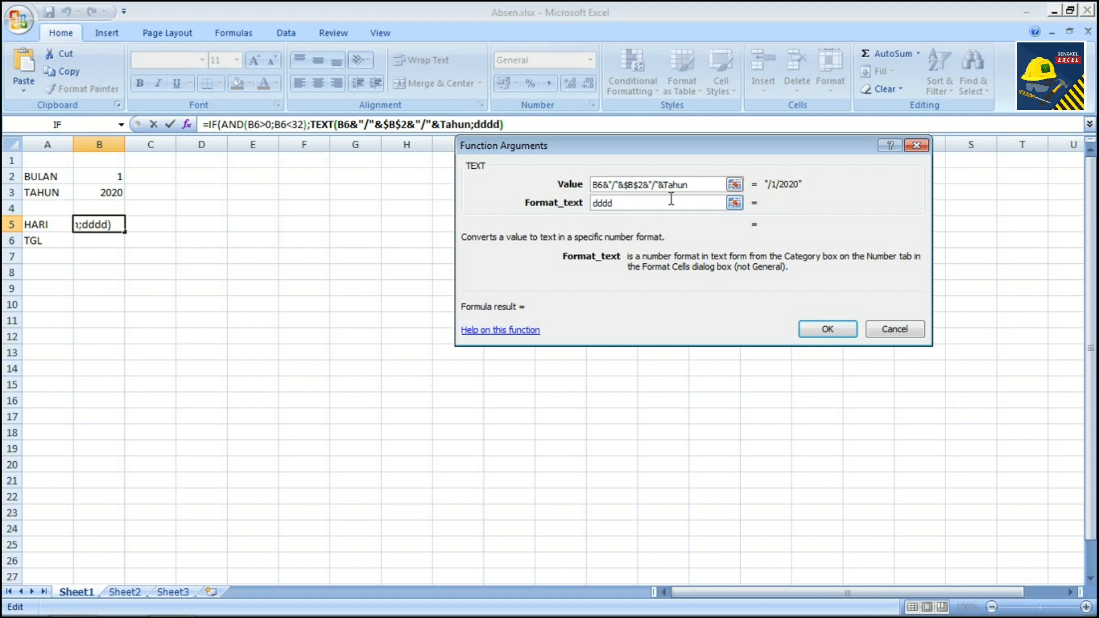
{"action": "left_click", "coordinate": [704, 186]}
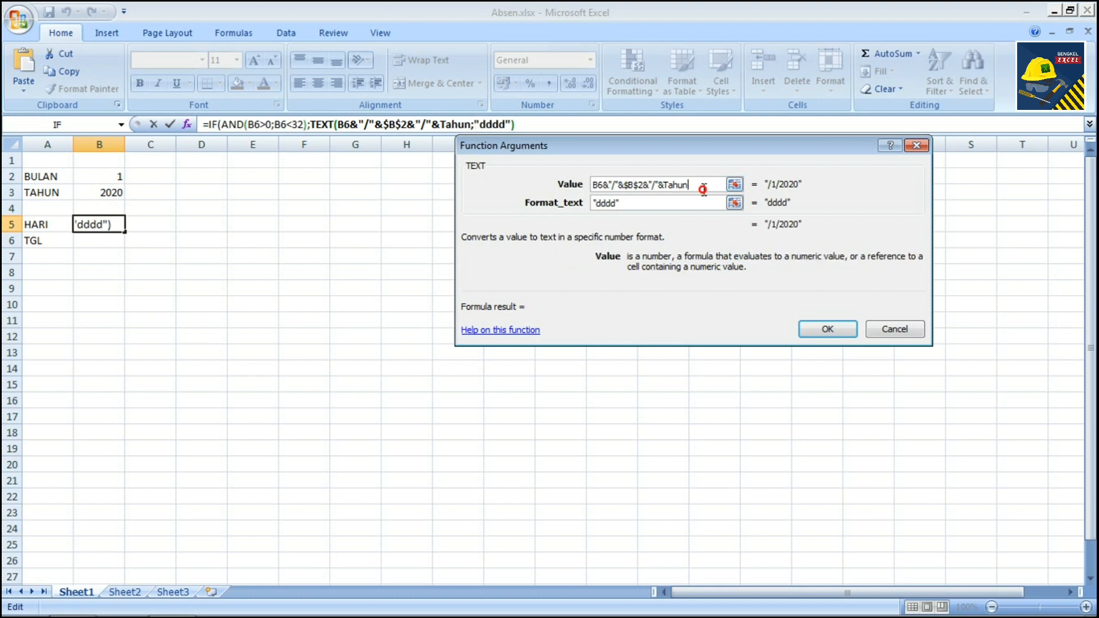
{"action": "left_click", "coordinate": [829, 330]}
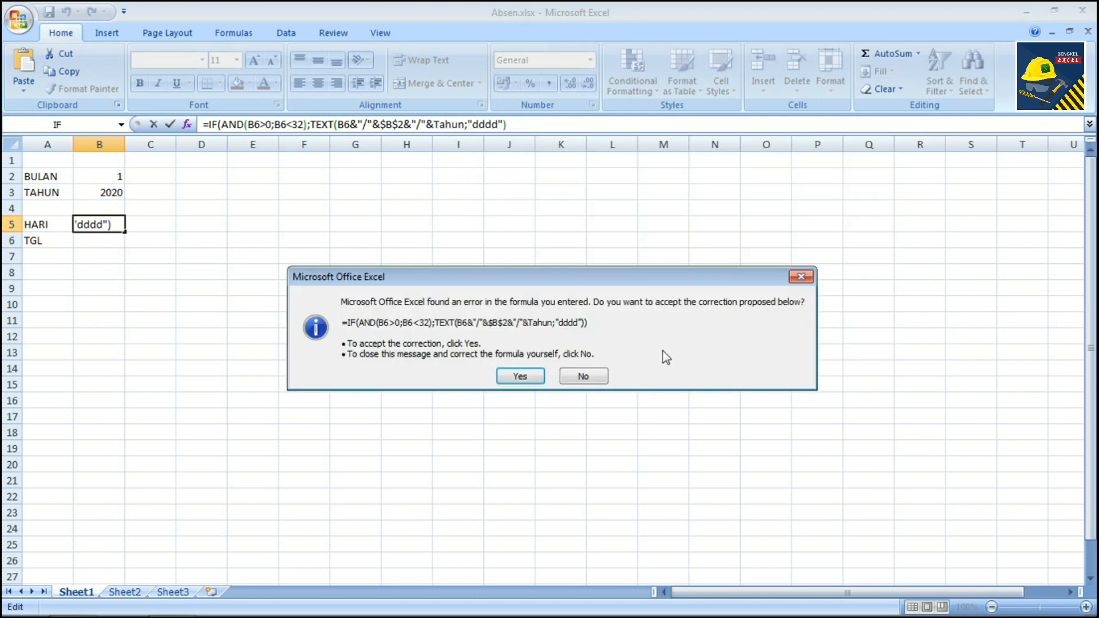
{"action": "left_click", "coordinate": [522, 375]}
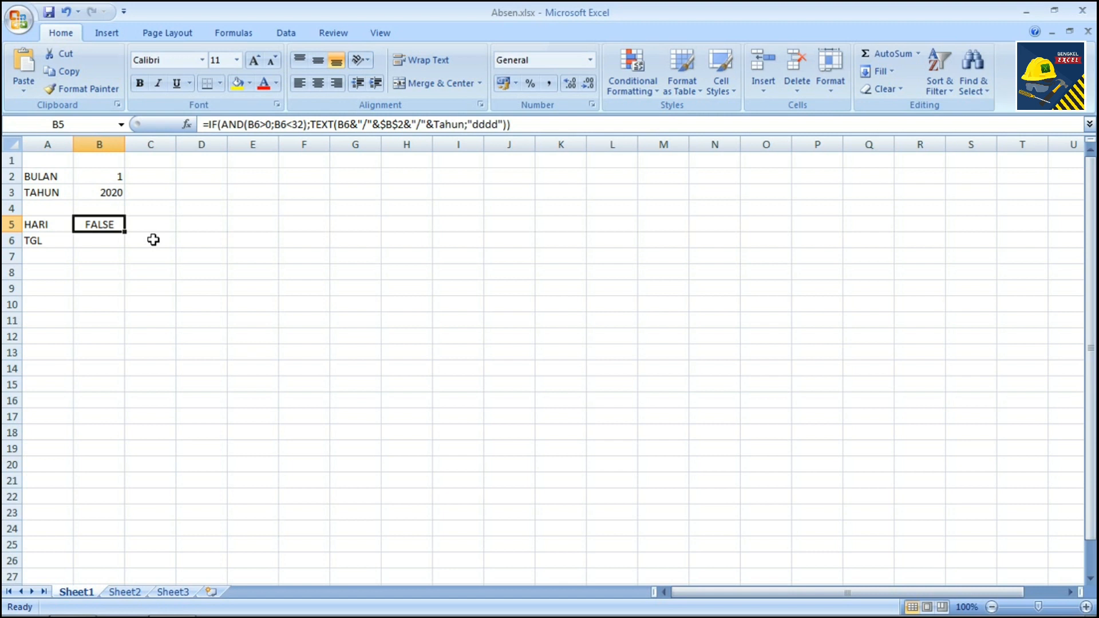
Reopen the IF arguments of cell B5 and set Value_if_false to an empty text ""
{"action": "left_click", "coordinate": [186, 124]}
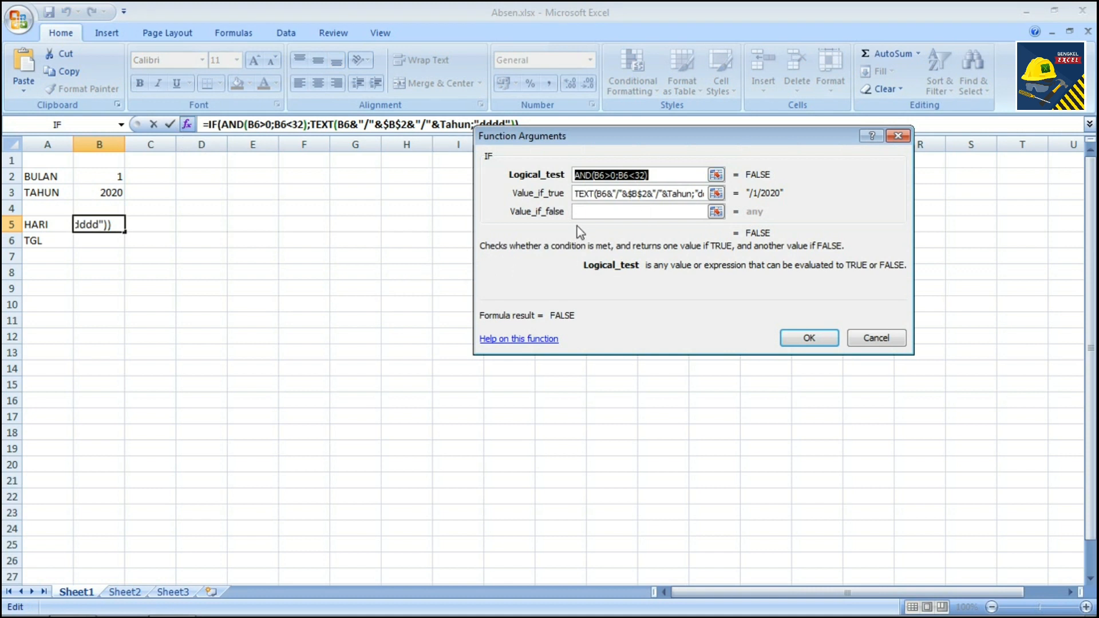
{"action": "left_click", "coordinate": [587, 213]}
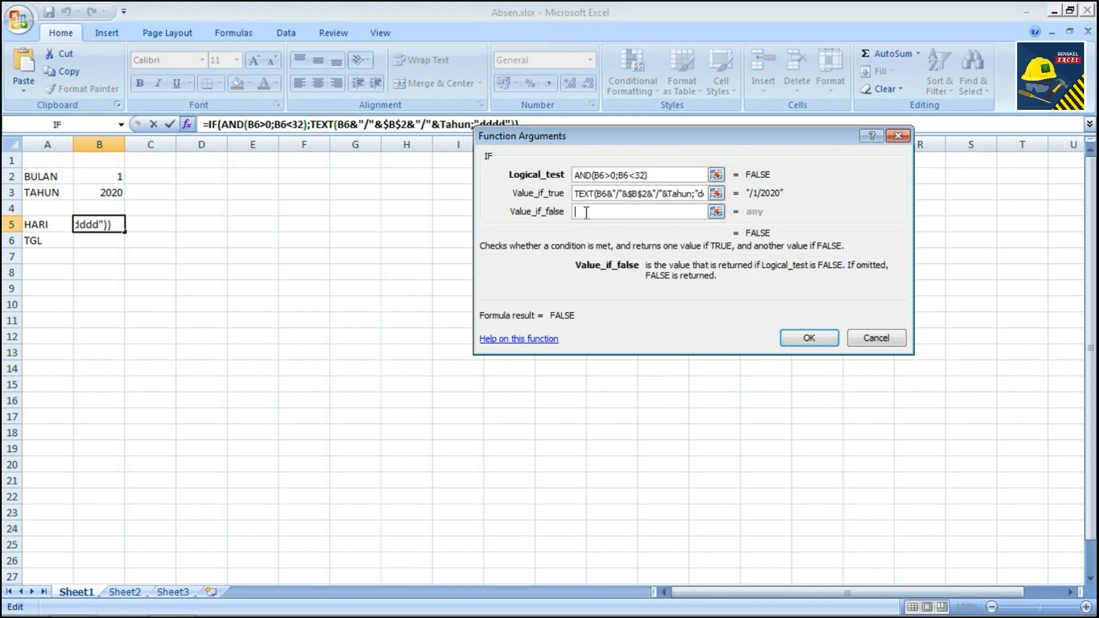
{"action": "type", "text": "\""}
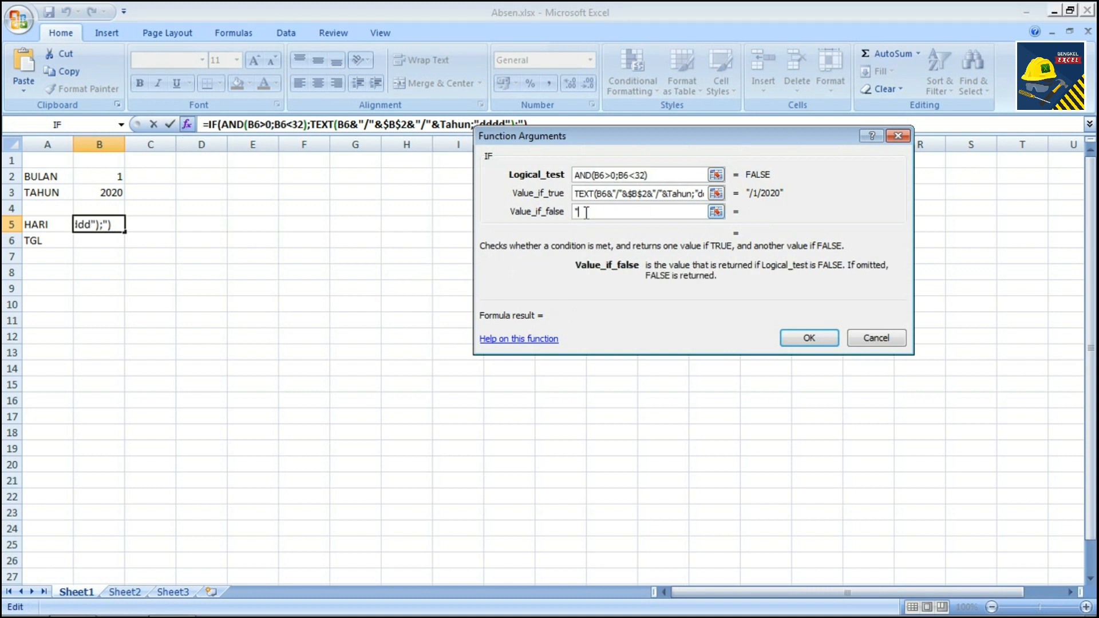
{"action": "type", "text": "\""}
{"action": "key", "text": "Return"}
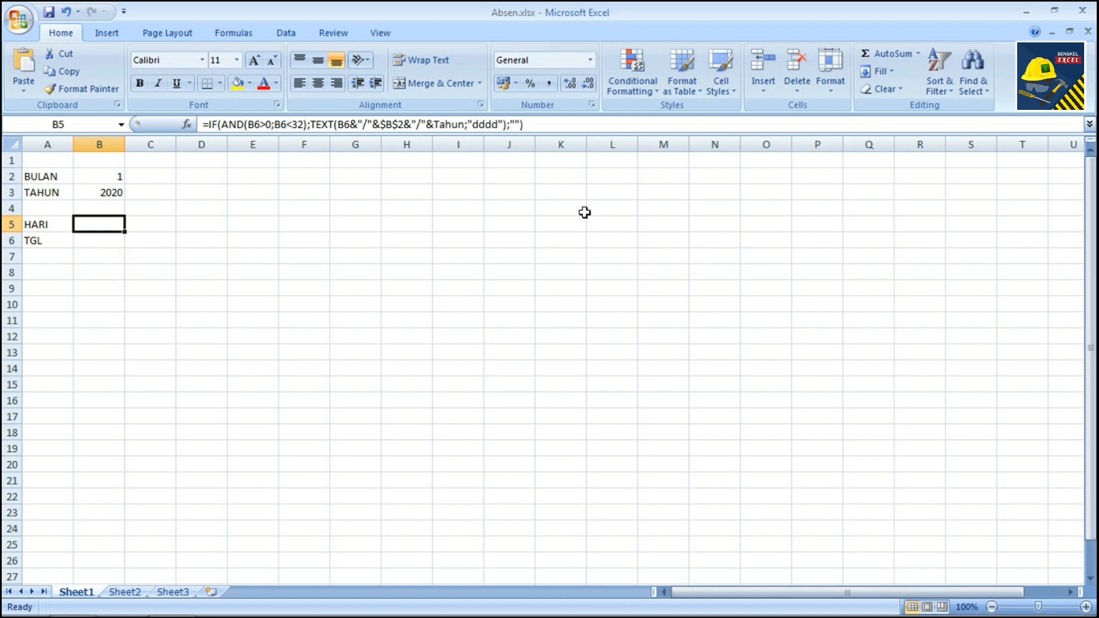
Enter 1 as the first date in cell B6 beside TGL
{"action": "key", "text": "Down"}
{"action": "type", "text": "1"}
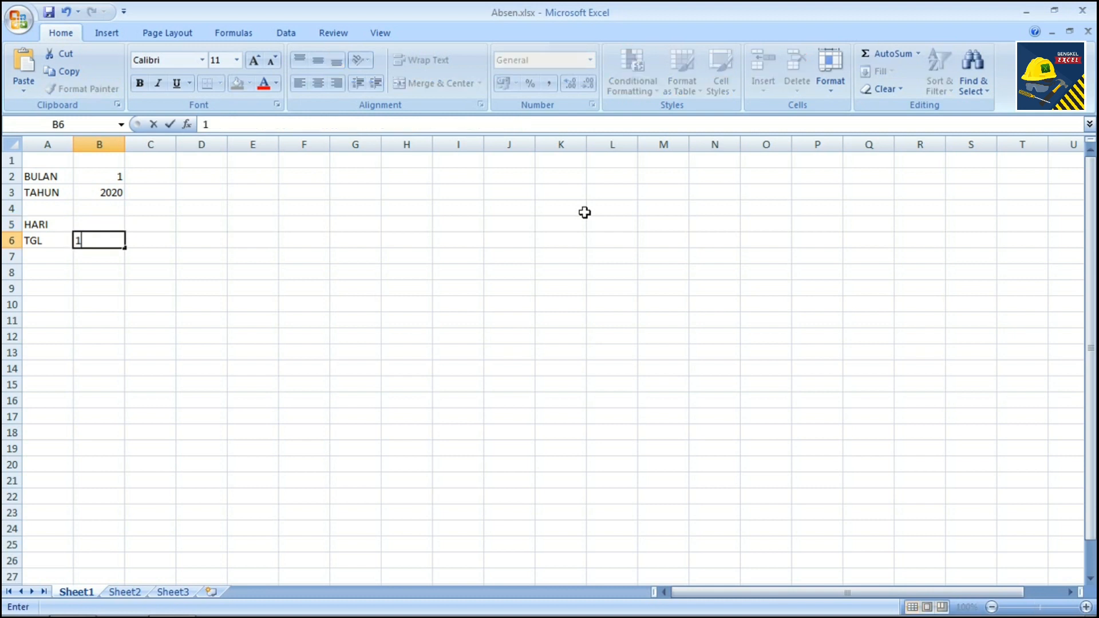
{"action": "key", "text": "Return"}
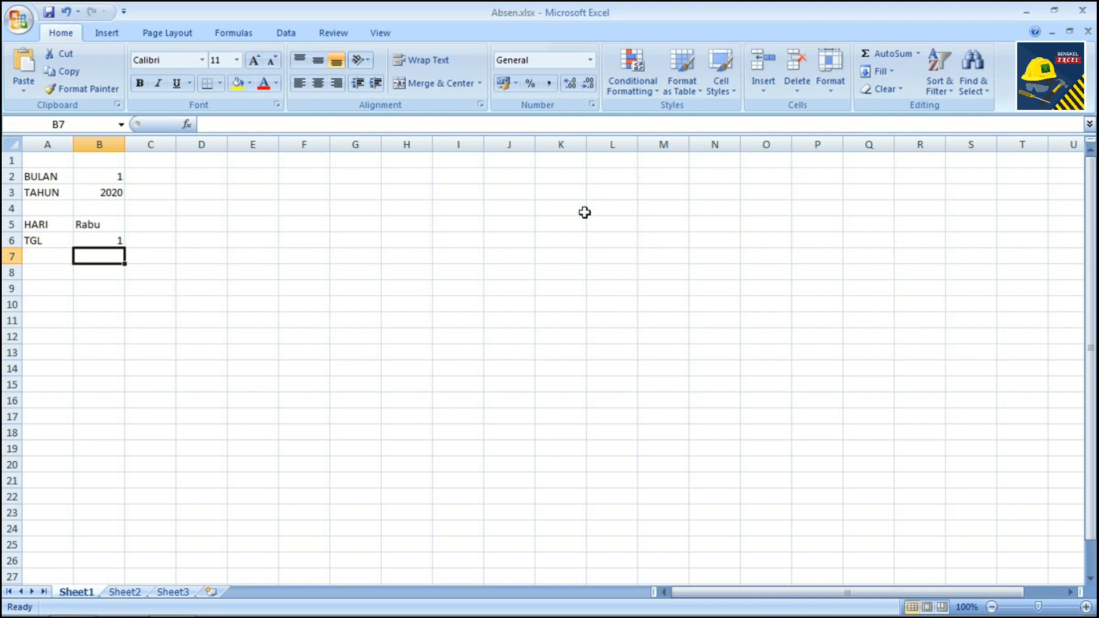
Fill the day-name formula from B5 across the HARI row to I5
{"action": "key", "text": "Up"}
{"action": "key", "text": "Up"}
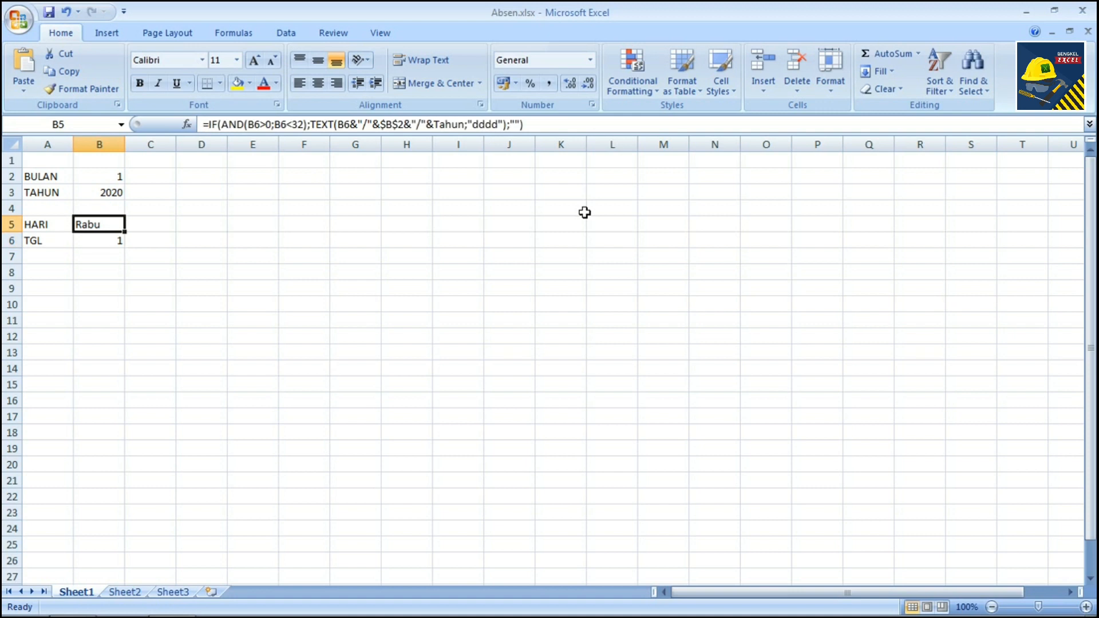
{"action": "left_click", "coordinate": [125, 234]}
{"action": "left_click_drag", "start_coordinate": [123, 232], "coordinate": [501, 233]}
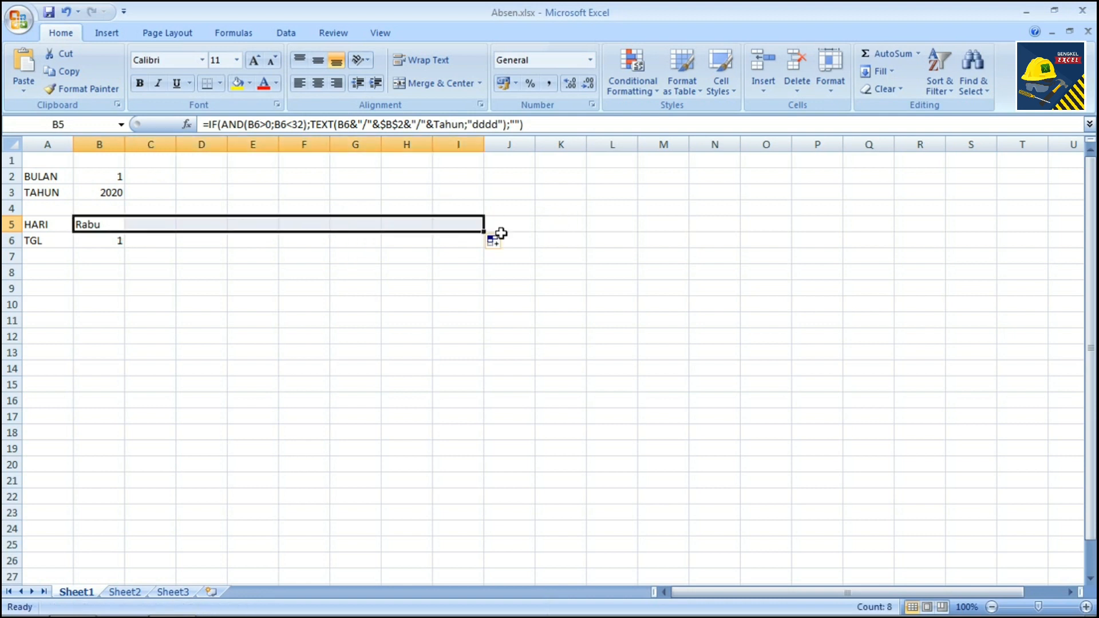
Start an IF function in cell C6 with a nested OR as its Logical_test, and open the OR arguments
{"action": "left_click", "coordinate": [150, 240]}
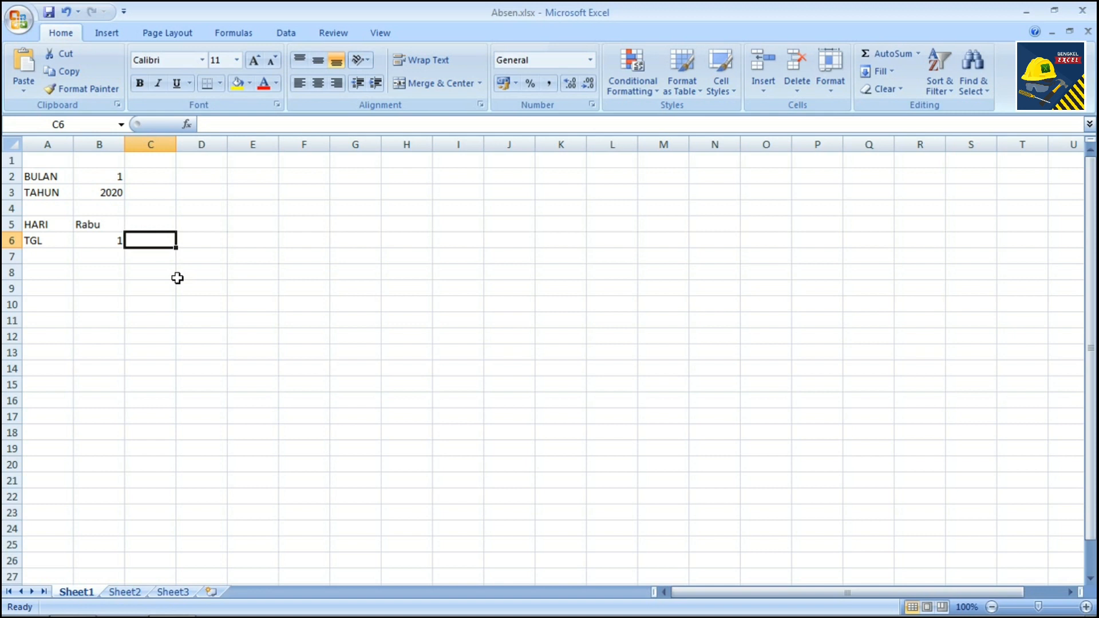
{"action": "left_click", "coordinate": [187, 125]}
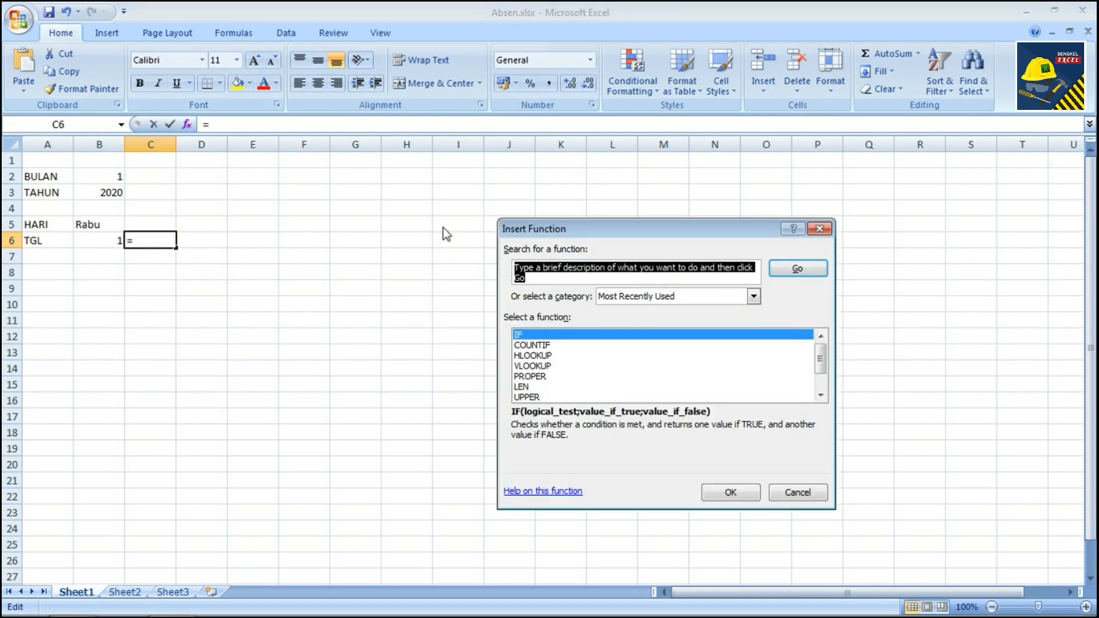
{"action": "left_click", "coordinate": [713, 491]}
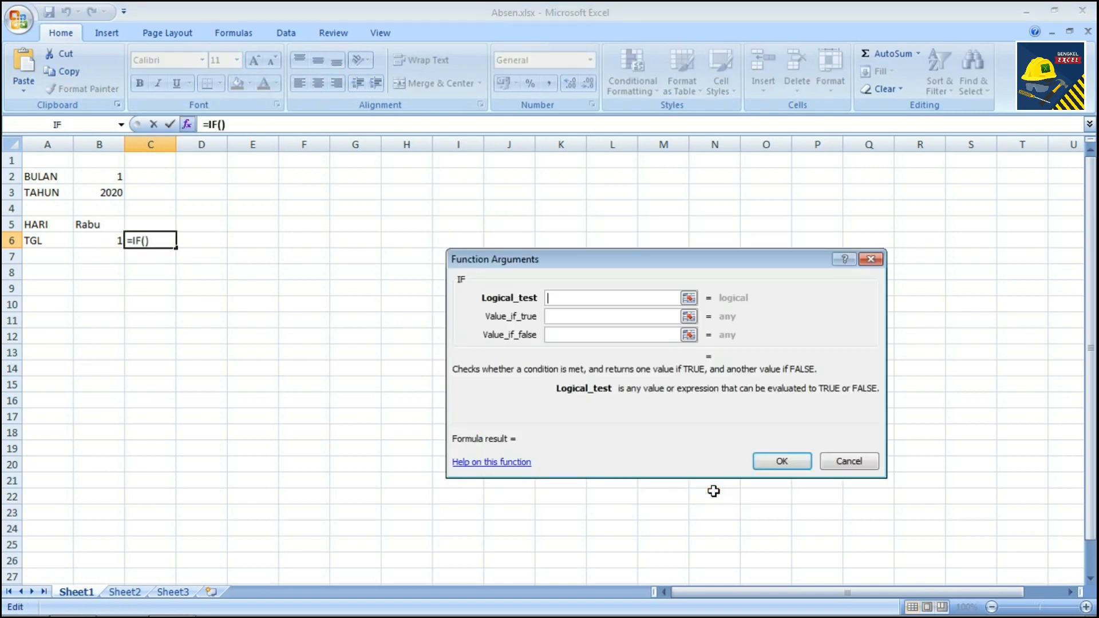
{"action": "type", "text": "o"}
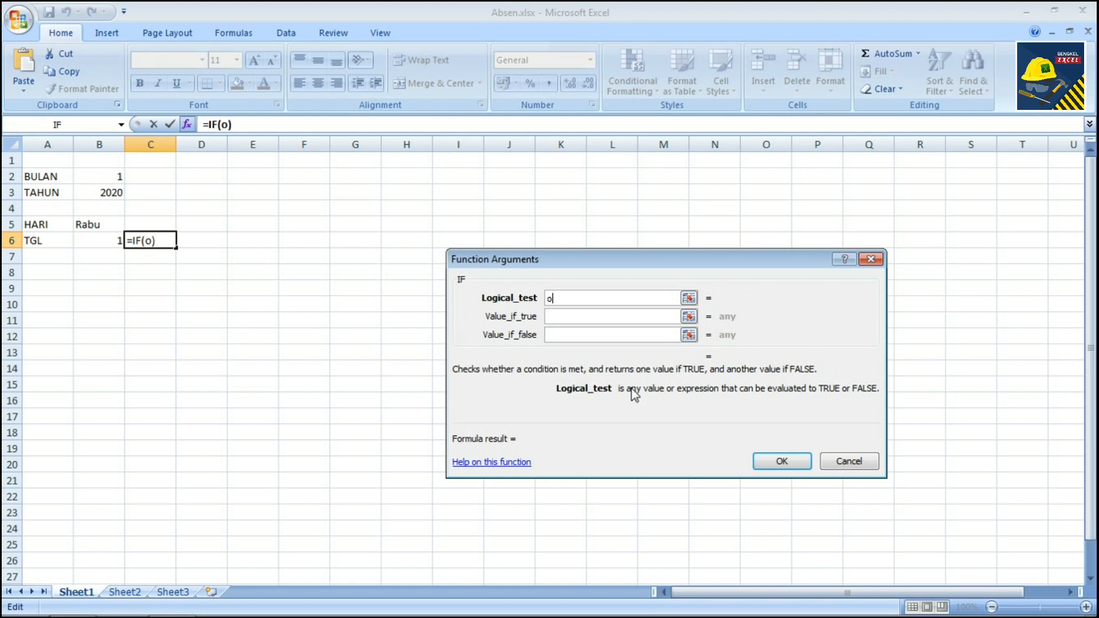
{"action": "type", "text": "r("}
{"action": "left_click", "coordinate": [237, 125]}
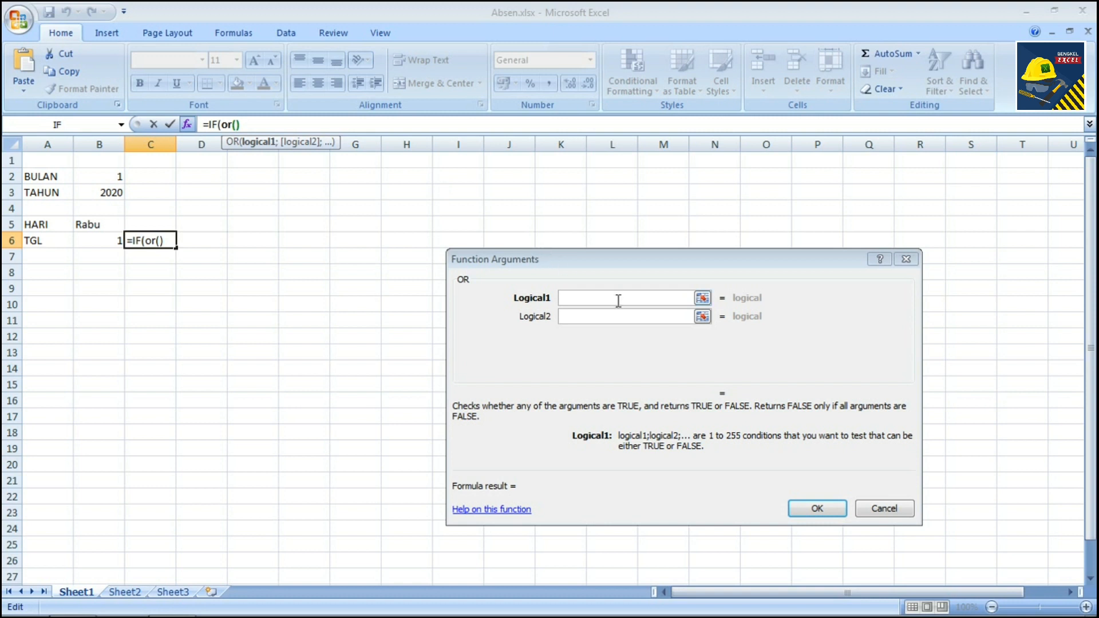
Set the OR function's Logical1 to $B$2=1, using an absolute reference to the BULAN value, and copy the condition
{"action": "left_click", "coordinate": [598, 302]}
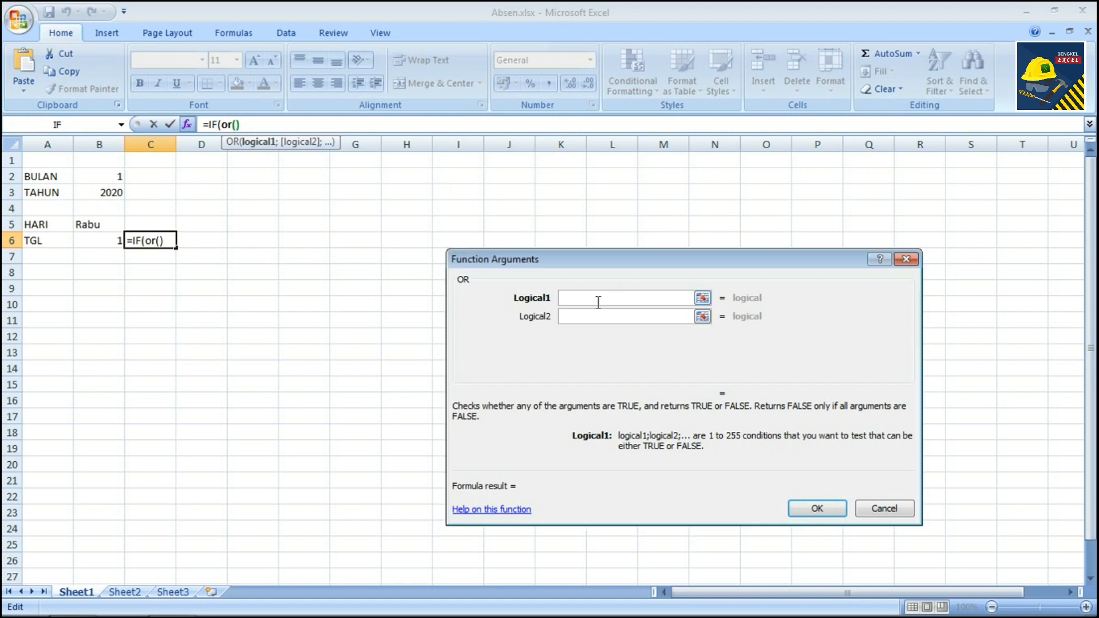
{"action": "left_click", "coordinate": [91, 177]}
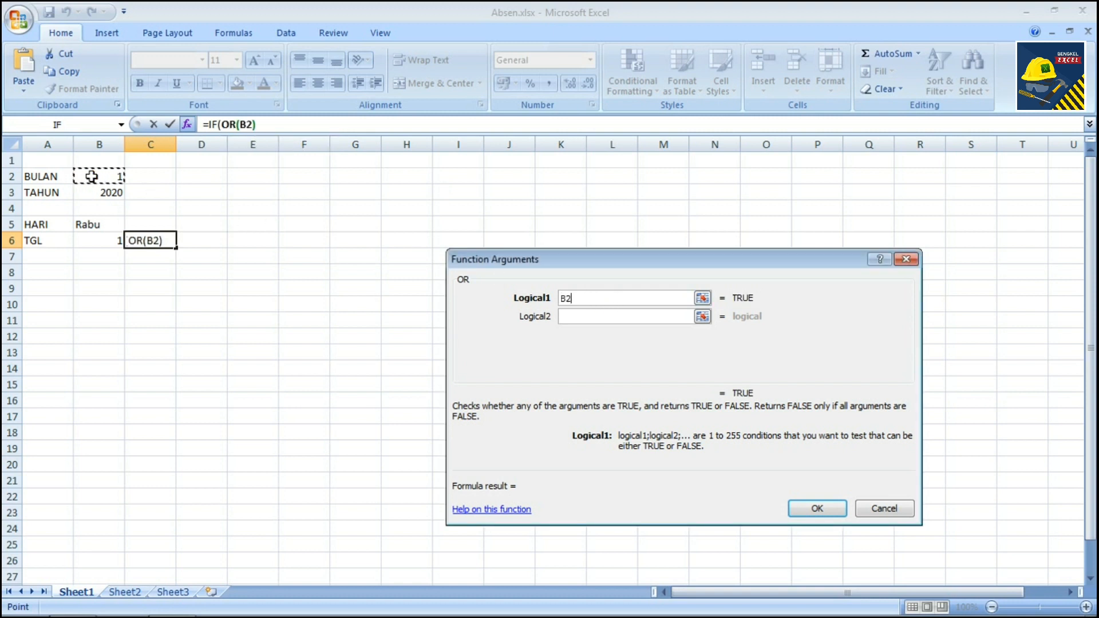
{"action": "key", "text": "F4"}
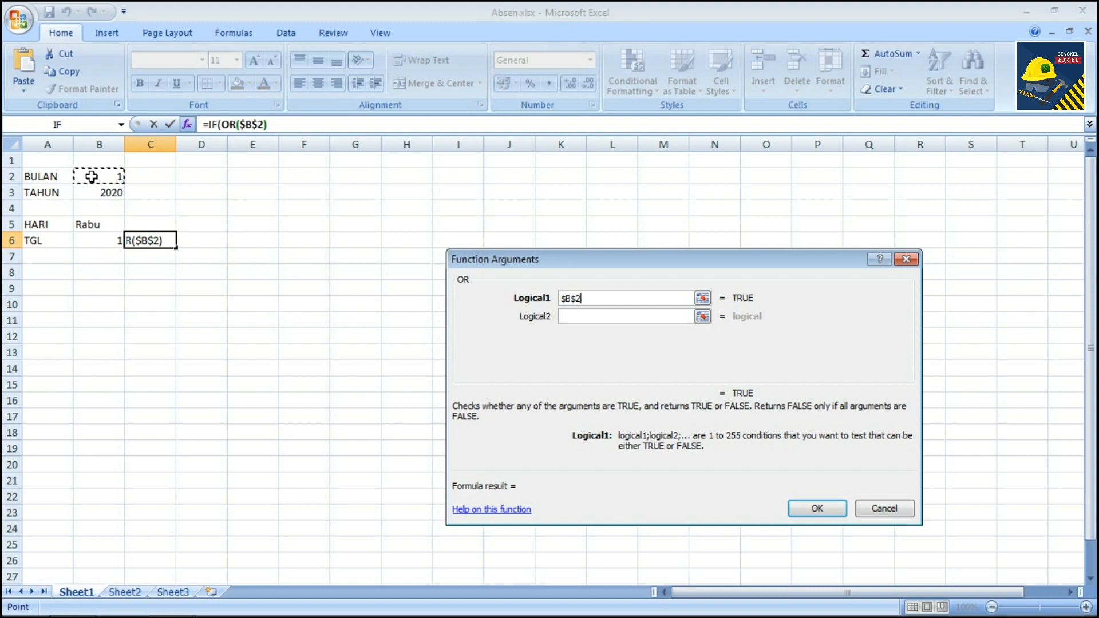
{"action": "type", "text": "=1"}
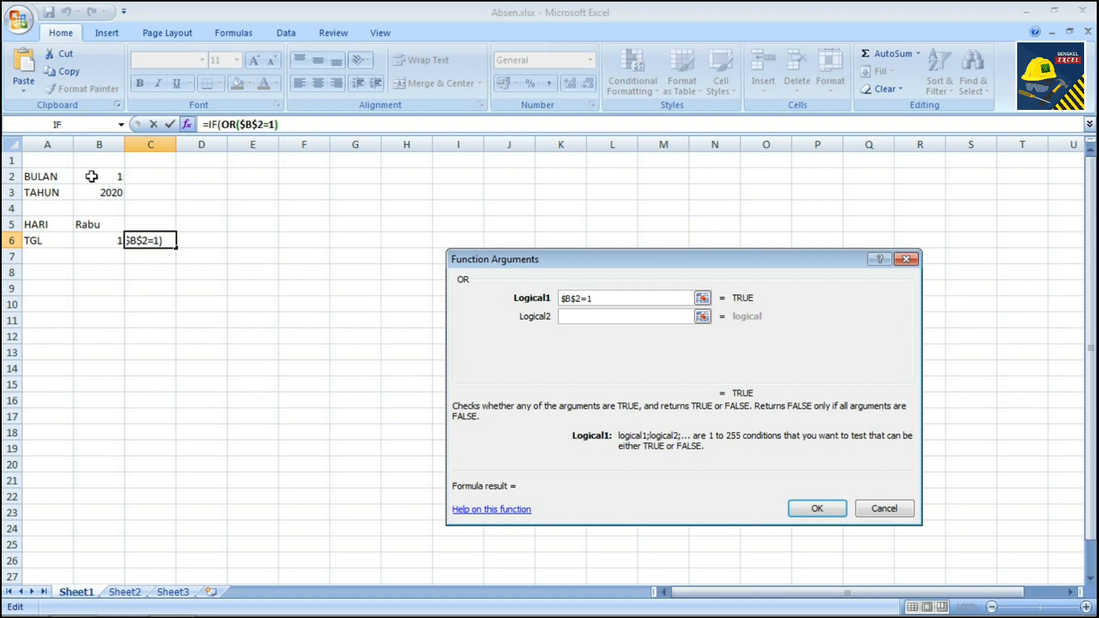
{"action": "key", "text": "shift+Home"}
Add the conditions $B$2=2 and $B$2=3 as Logical2 and Logical3 of the OR function
{"action": "left_click", "coordinate": [573, 318]}
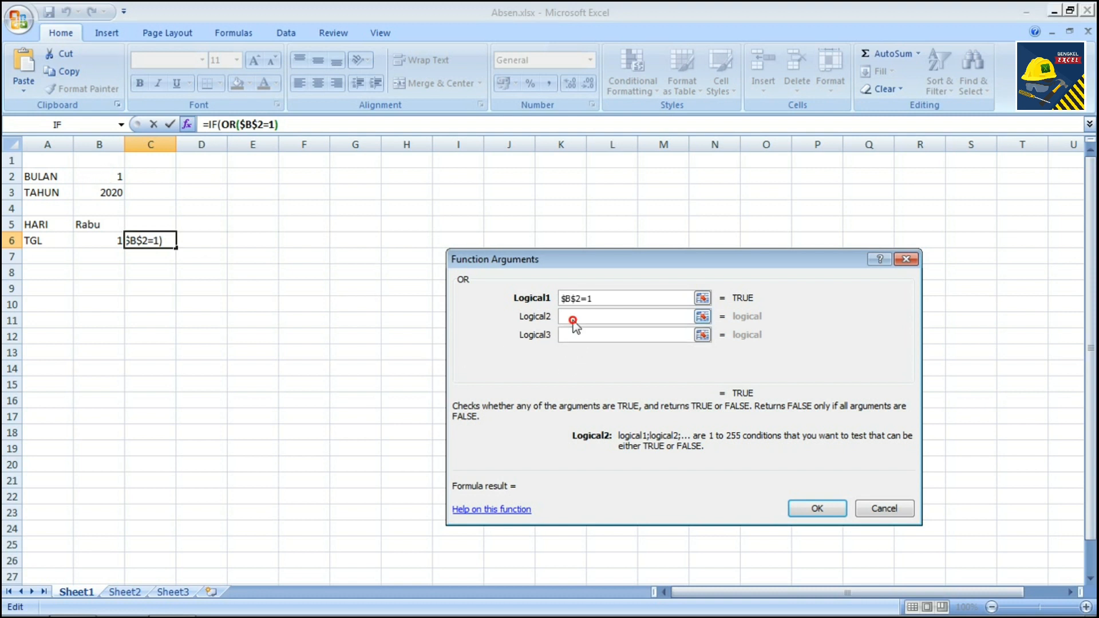
{"action": "key", "text": "Tab"}
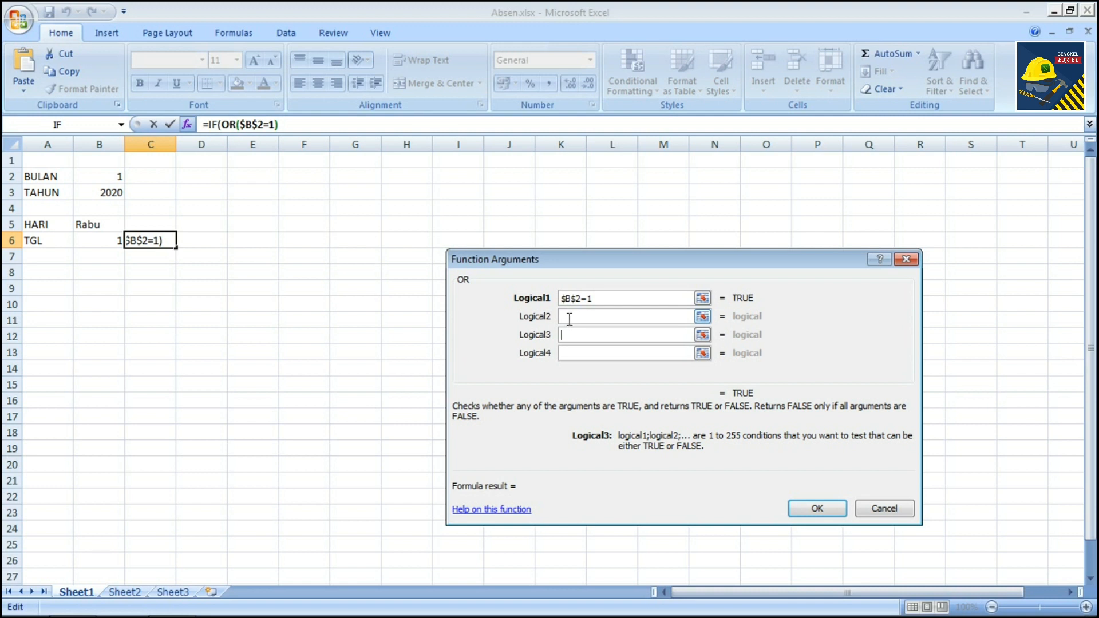
{"action": "left_click", "coordinate": [571, 318]}
{"action": "key", "text": "ctrl+v"}
{"action": "key", "text": "BackSpace"}
{"action": "type", "text": "2"}
{"action": "key", "text": "Tab"}
{"action": "key", "text": "ctrl+v"}
{"action": "key", "text": "BackSpace"}
{"action": "type", "text": "3"}
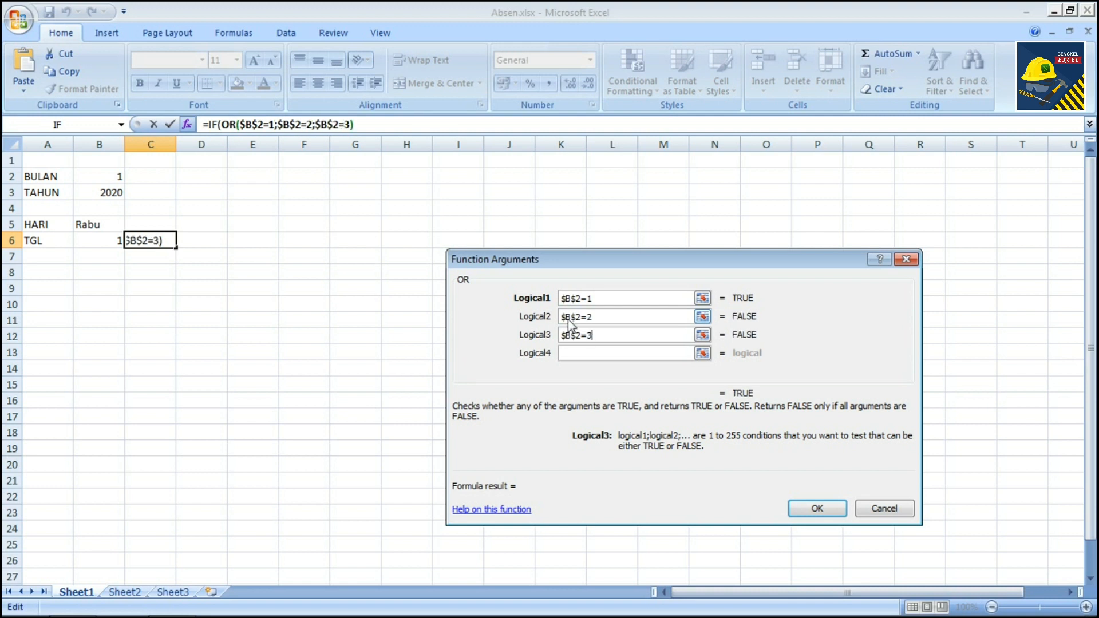
Add the conditions $B$2=4, $B$2=5 and $B$2=6 as Logical4 to Logical6 of the OR function
{"action": "key", "text": "Tab"}
{"action": "key", "text": "ctrl+v"}
{"action": "key", "text": "BackSpace"}
{"action": "type", "text": "4"}
{"action": "key", "text": "Tab"}
{"action": "key", "text": "ctrl+v"}
{"action": "key", "text": "BackSpace"}
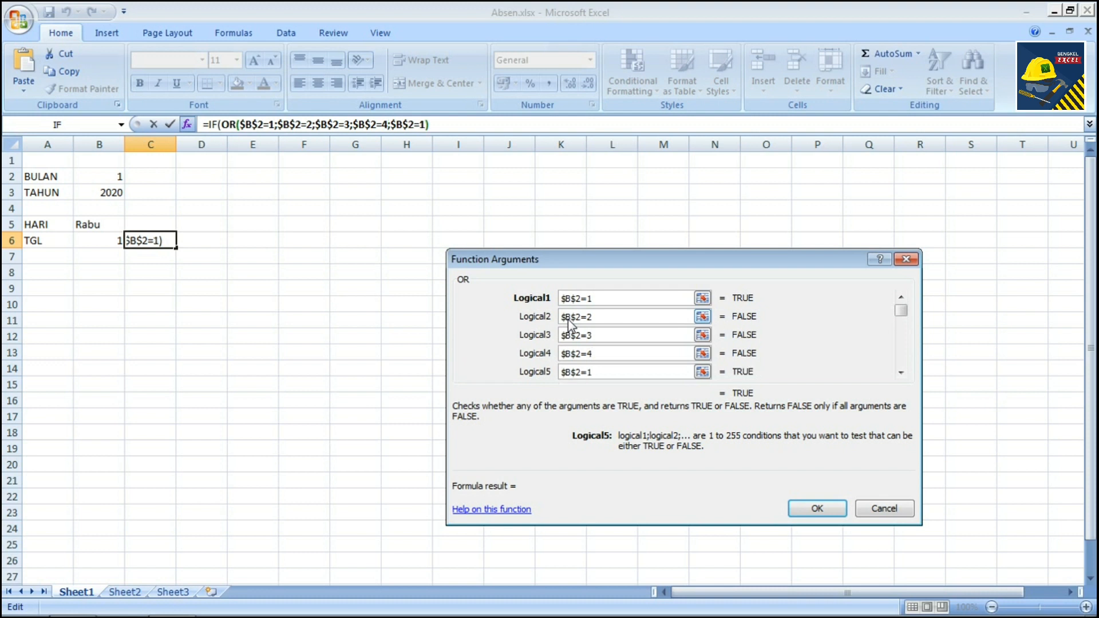
{"action": "type", "text": "5"}
{"action": "key", "text": "Tab"}
{"action": "key", "text": "ctrl+v"}
{"action": "key", "text": "BackSpace"}
{"action": "type", "text": "6"}
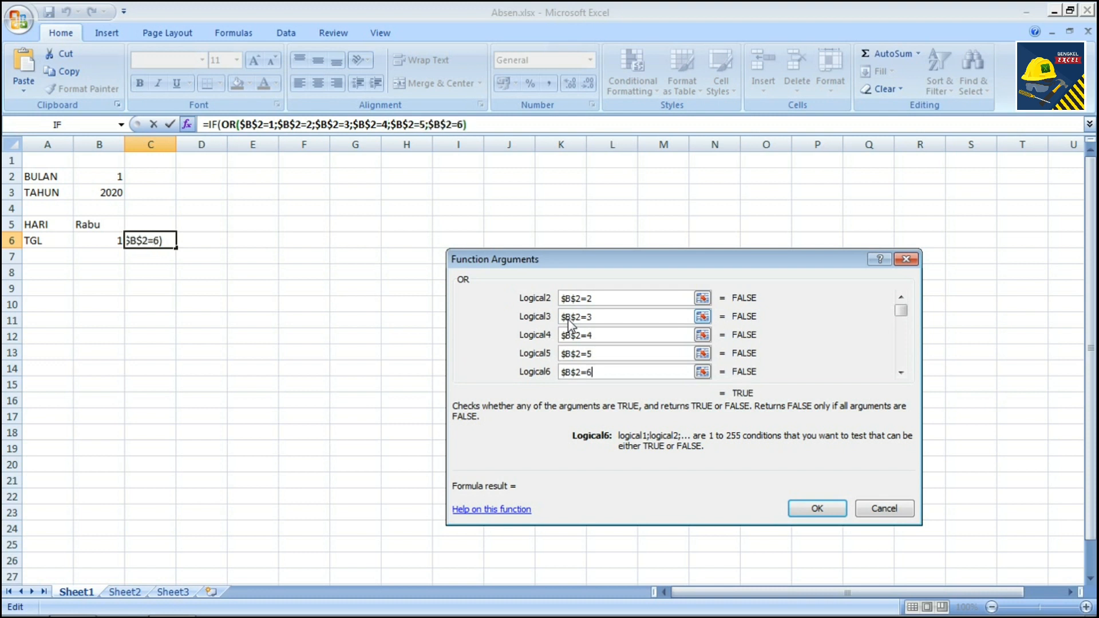
Add the conditions $B$2=7, $B$2=8 and $B$2=9 as Logical7 to Logical9 of the OR function
{"action": "key", "text": "Tab"}
{"action": "key", "text": "ctrl+v"}
{"action": "key", "text": "BackSpace"}
{"action": "type", "text": "7"}
{"action": "key", "text": "Tab"}
{"action": "key", "text": "ctrl+v"}
{"action": "key", "text": "BackSpace"}
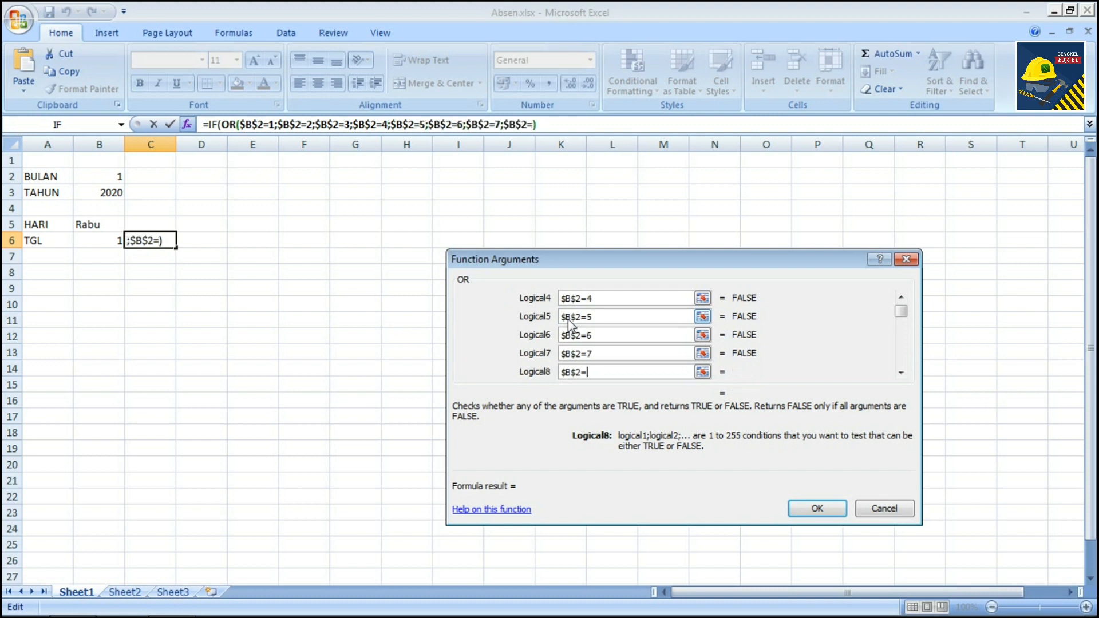
{"action": "type", "text": "8"}
{"action": "key", "text": "Tab"}
{"action": "key", "text": "ctrl+v"}
{"action": "key", "text": "BackSpace"}
{"action": "type", "text": "9"}
Add the conditions $B$2=10, $B$2=11 and $B$2=12 as Logical10 to Logical12 of the OR function
{"action": "key", "text": "Tab"}
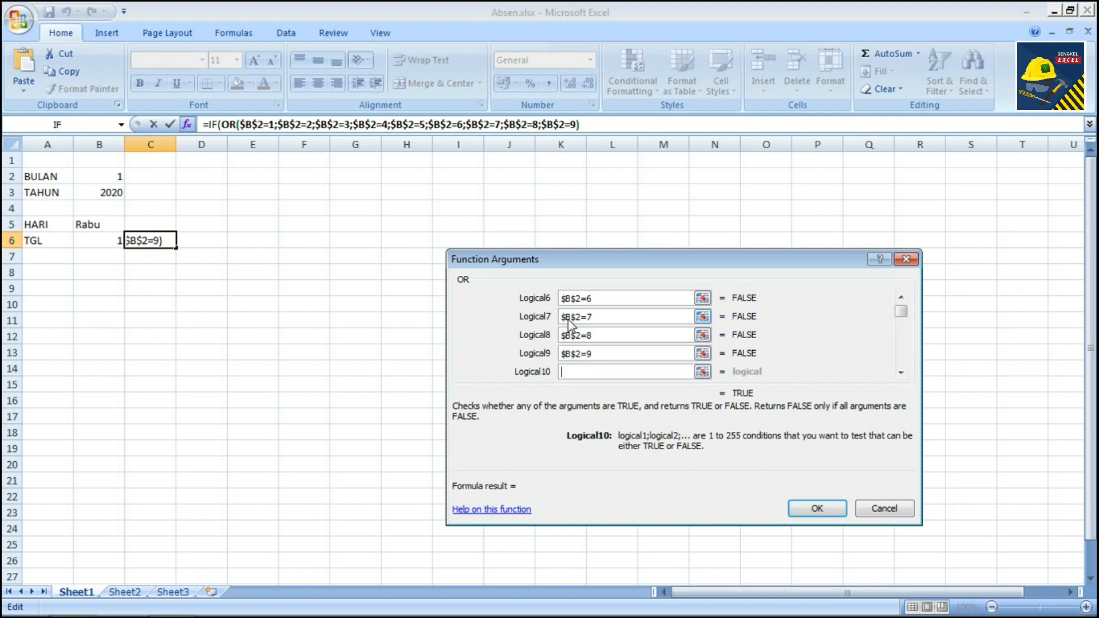
{"action": "key", "text": "ctrl+v"}
{"action": "key", "text": "BackSpace"}
{"action": "type", "text": "10"}
{"action": "key", "text": "Tab"}
{"action": "key", "text": "ctrl+v"}
{"action": "key", "text": "BackSpace"}
{"action": "type", "text": "11"}
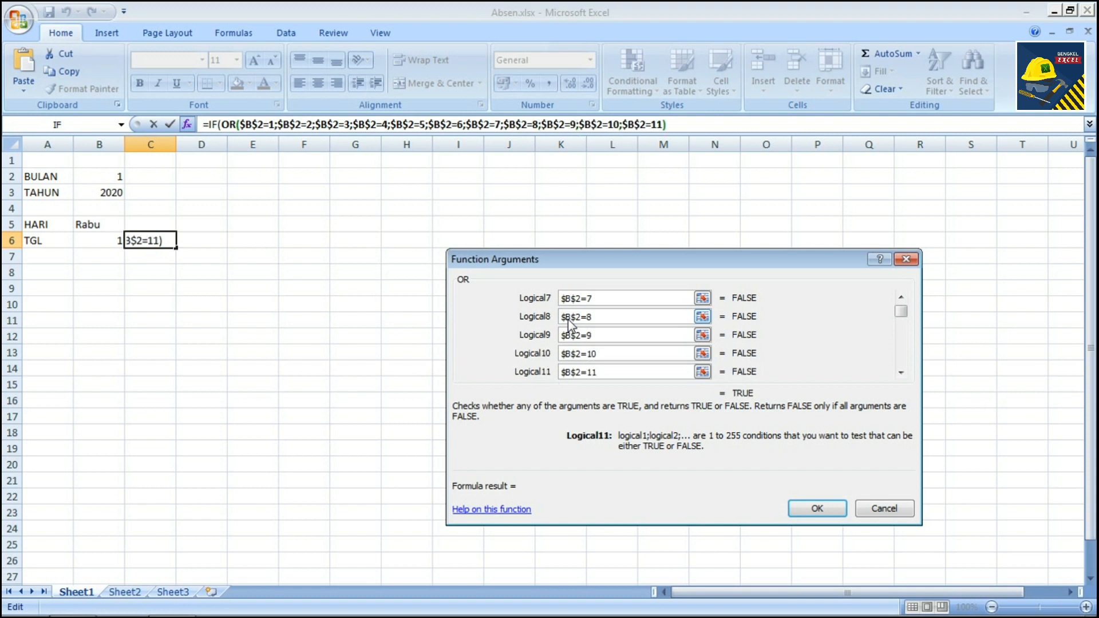
{"action": "key", "text": "Tab"}
{"action": "key", "text": "ctrl+v"}
{"action": "key", "text": "BackSpace"}
{"action": "type", "text": "12"}
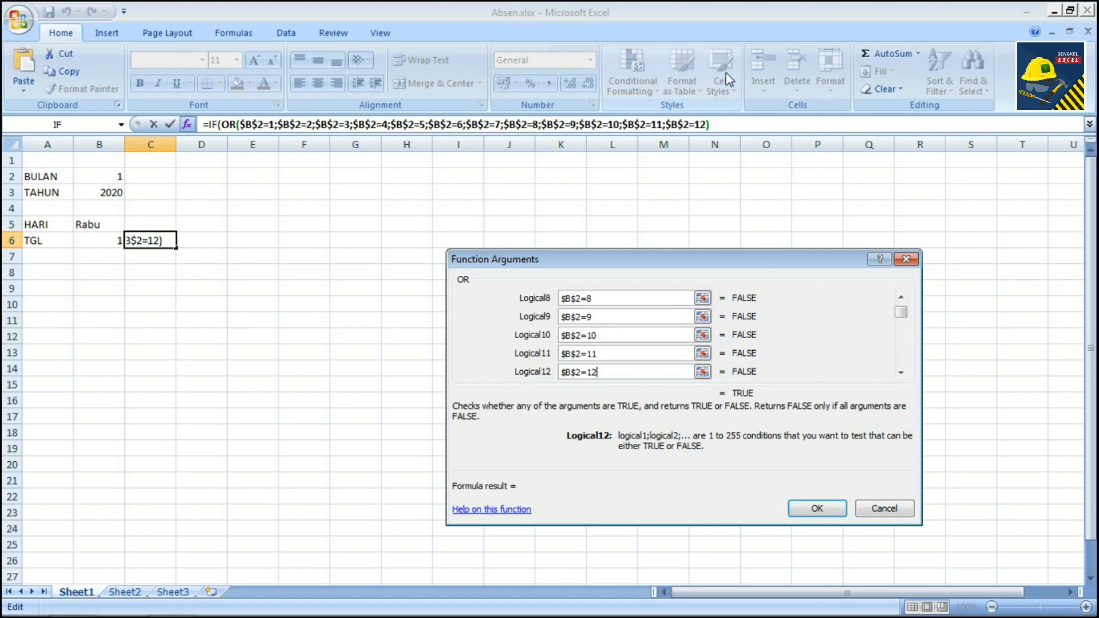
Return to the IF arguments, set Value_if_true to B6+1 and Value_if_false to "", and enter the formula in C6
{"action": "left_click", "coordinate": [722, 125]}
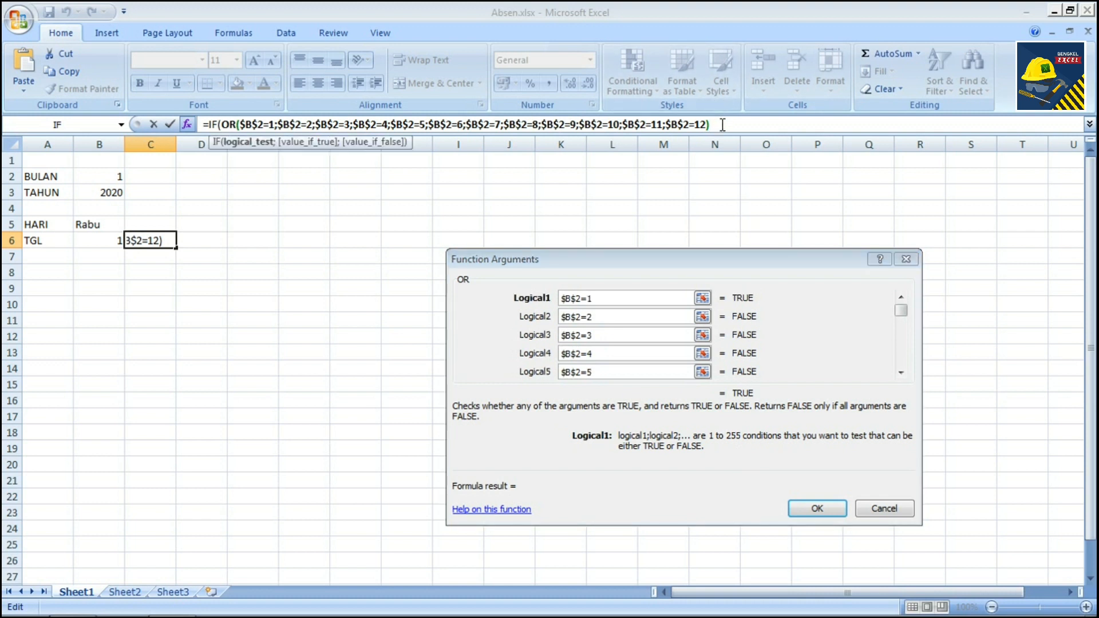
{"action": "type", "text": ";"}
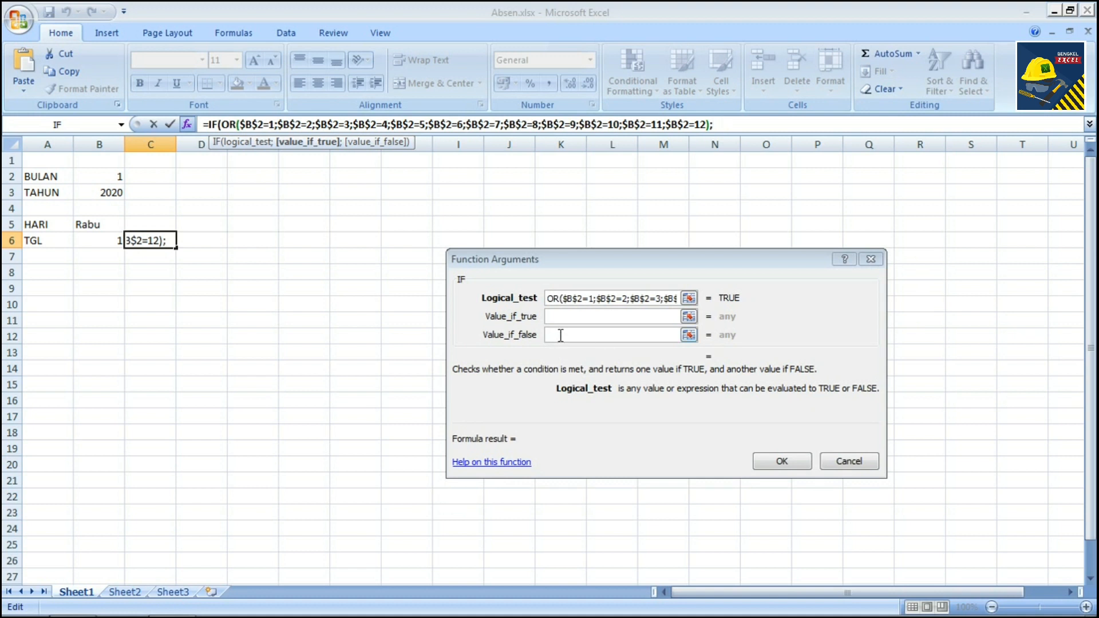
{"action": "left_click", "coordinate": [573, 319]}
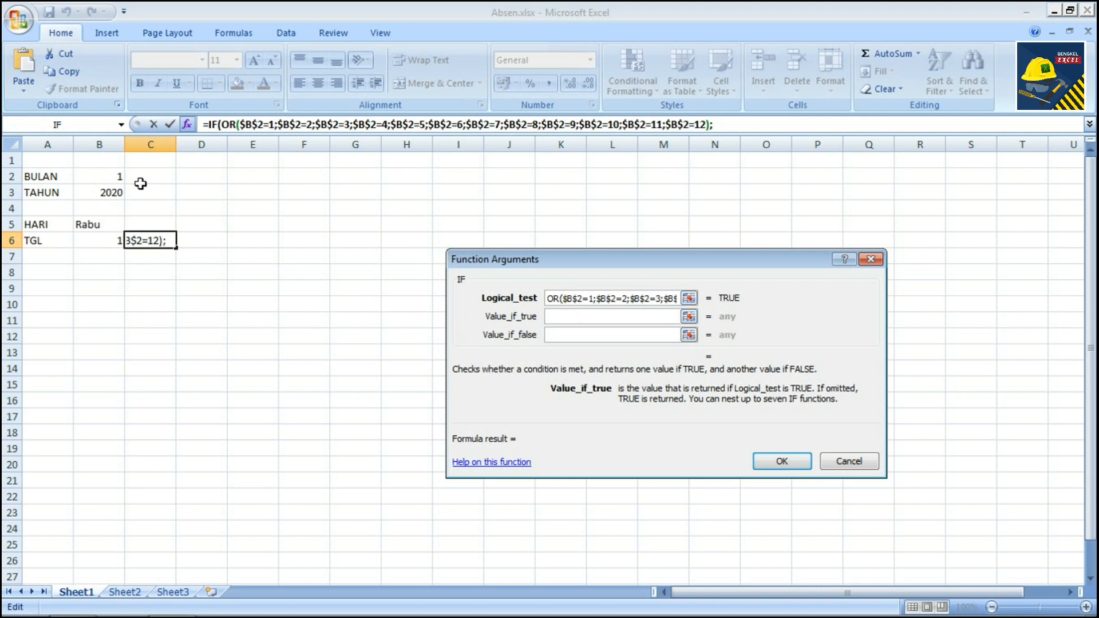
{"action": "left_click", "coordinate": [92, 233]}
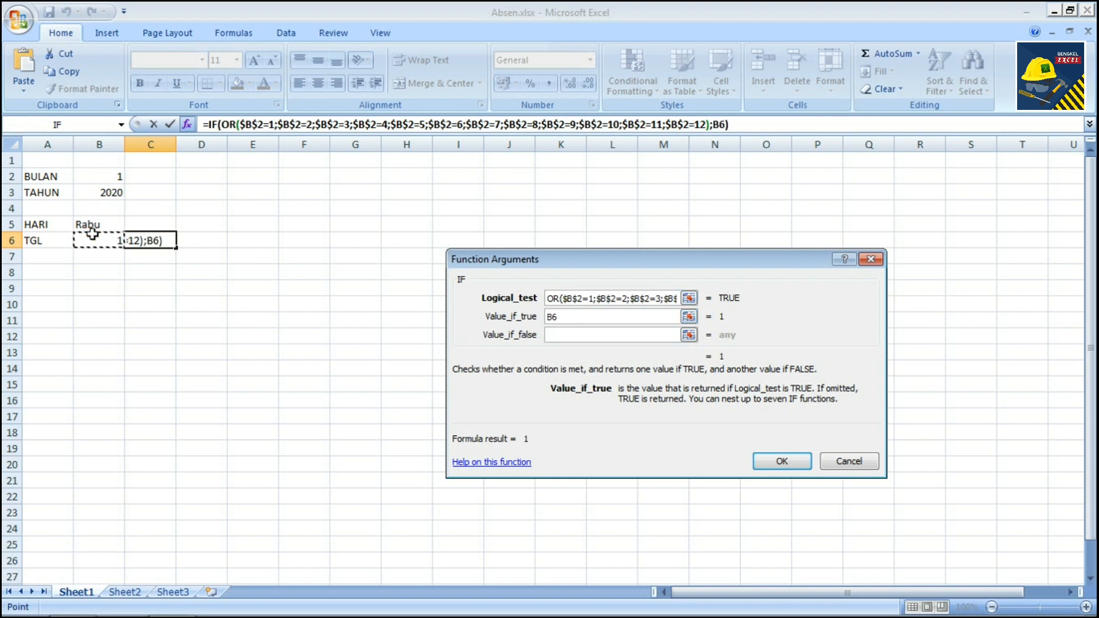
{"action": "type", "text": "+1"}
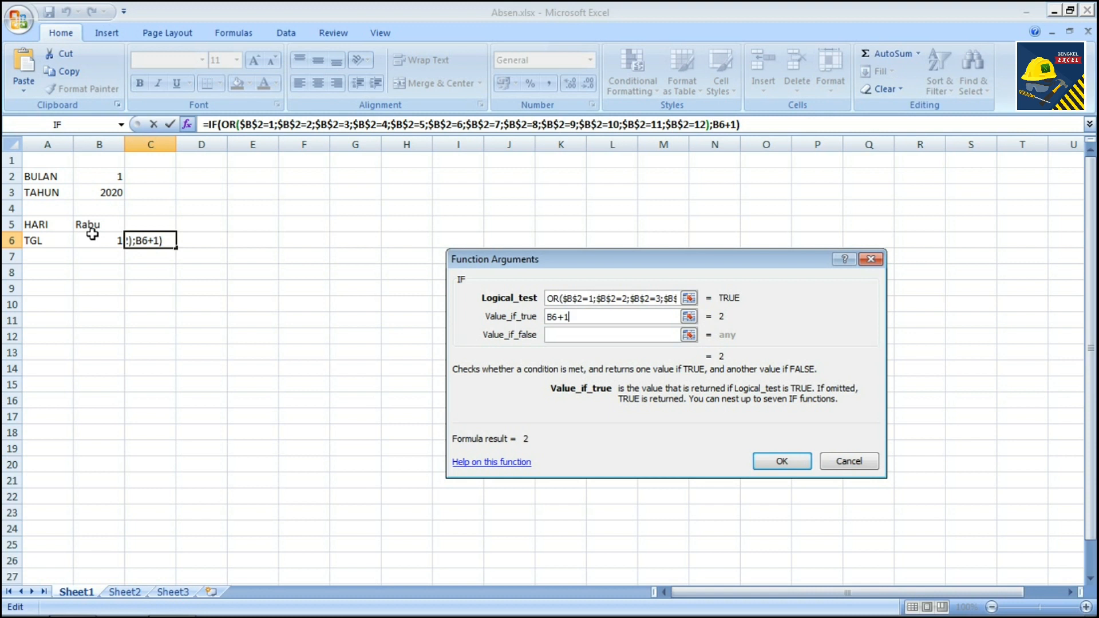
{"action": "key", "text": "Tab"}
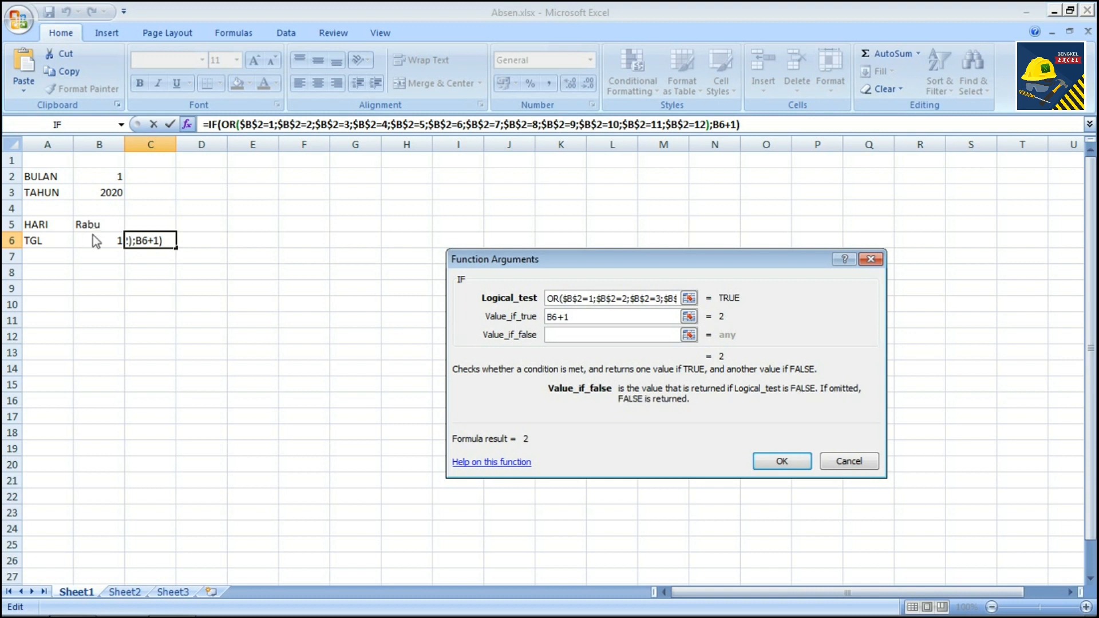
{"action": "type", "text": "\"\""}
{"action": "key", "text": "Return"}
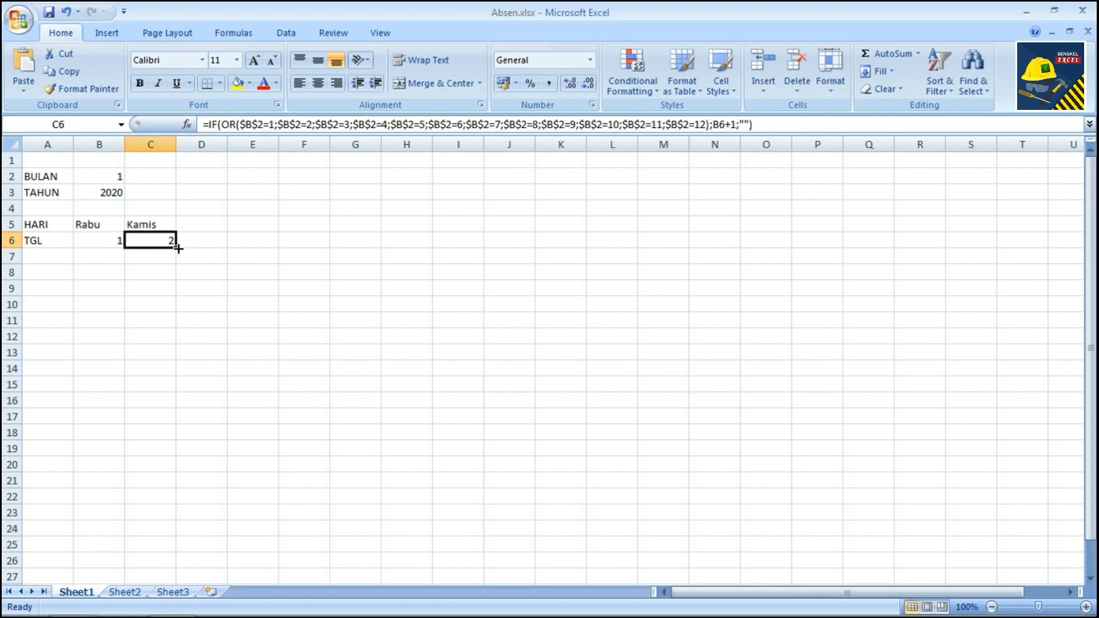
Fill the date formula from C6 across the TGL row to AF6 and narrow columns B through AF to a uniform width
{"action": "left_click_drag", "start_coordinate": [176, 247], "coordinate": [977, 244]}
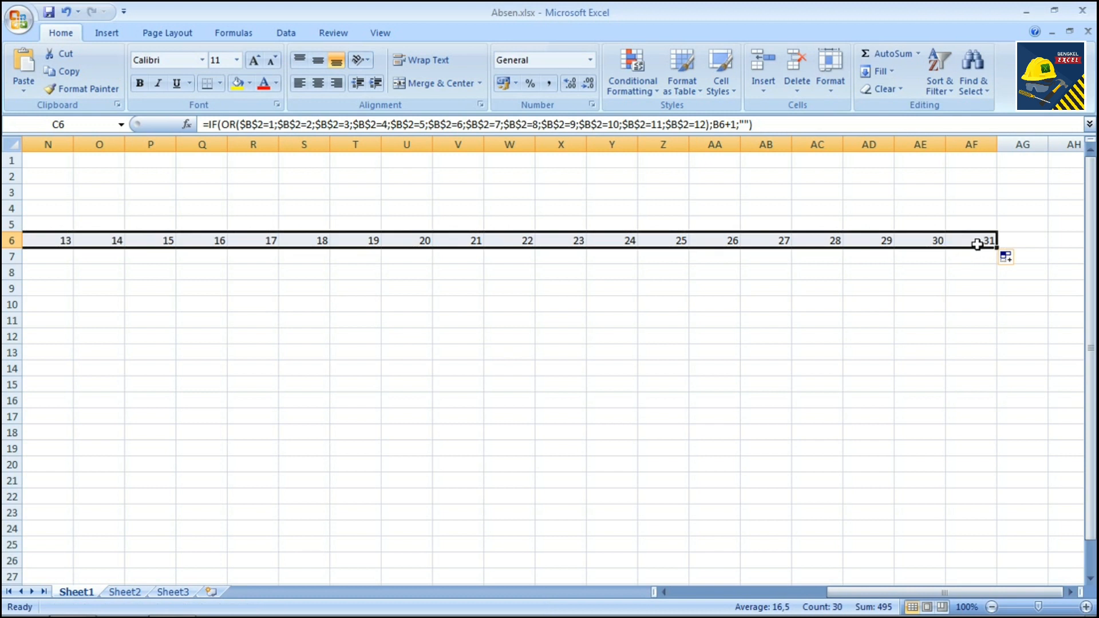
{"action": "left_click", "coordinate": [975, 137]}
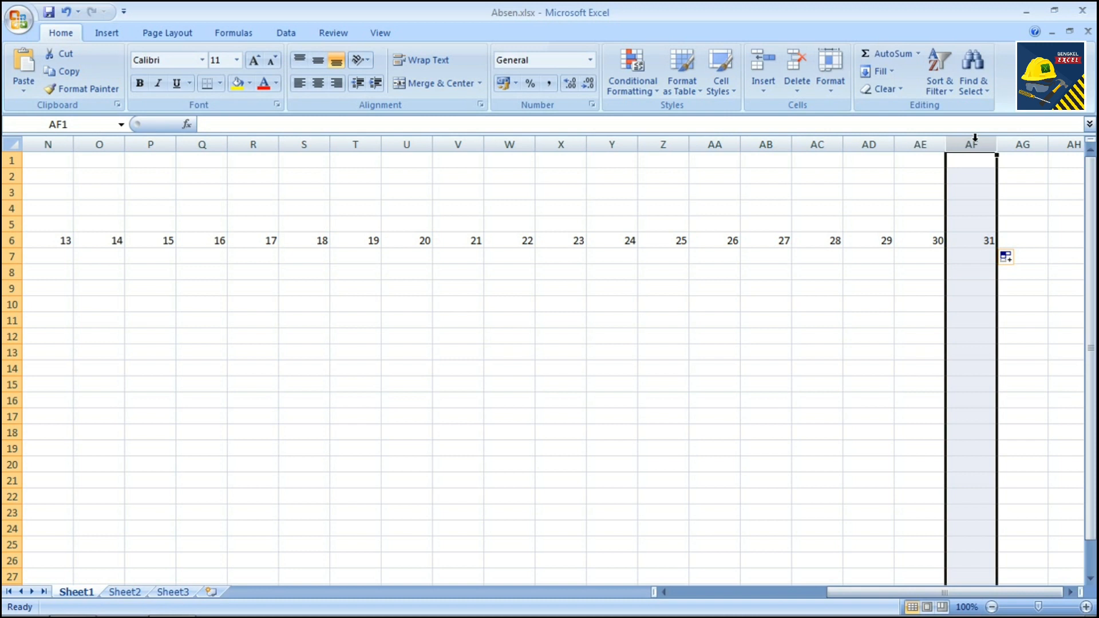
{"action": "left_click_drag", "start_coordinate": [975, 140], "coordinate": [48, 144]}
{"action": "left_click_drag", "start_coordinate": [2, 179], "coordinate": [99, 145]}
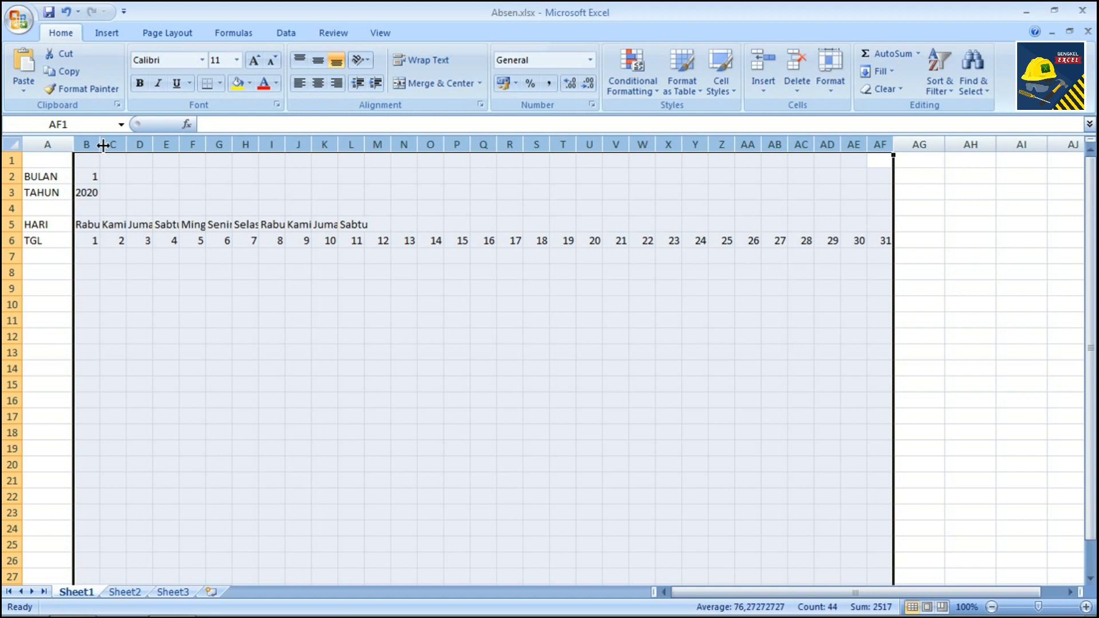
{"action": "left_click", "coordinate": [199, 258]}
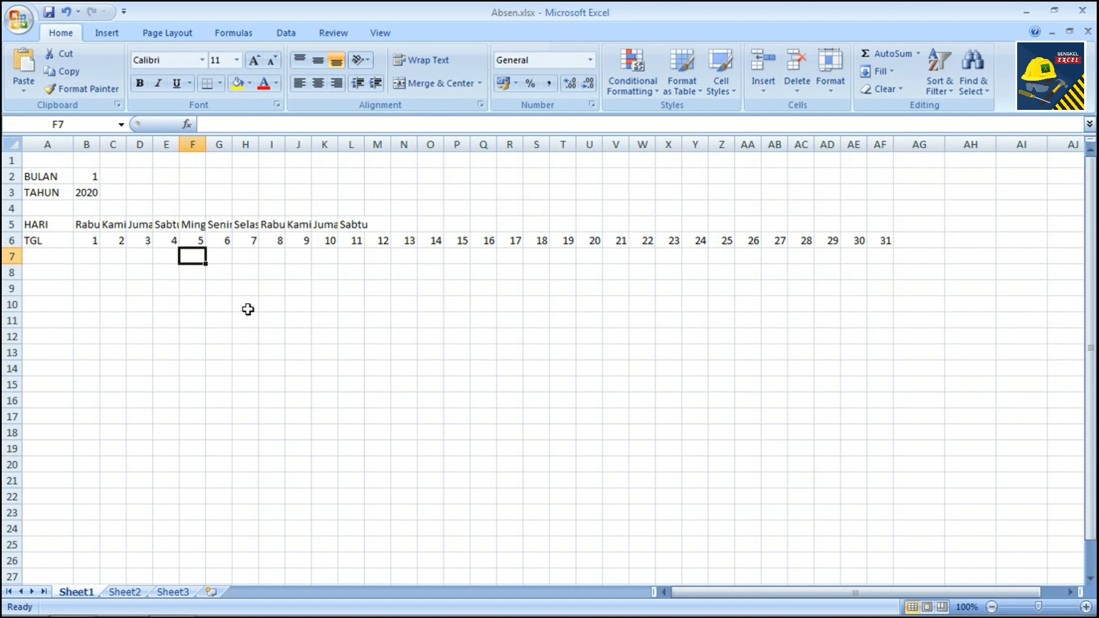
Fill the day-name formula from B5 across the HARI row to AF5
{"action": "left_click", "coordinate": [79, 222]}
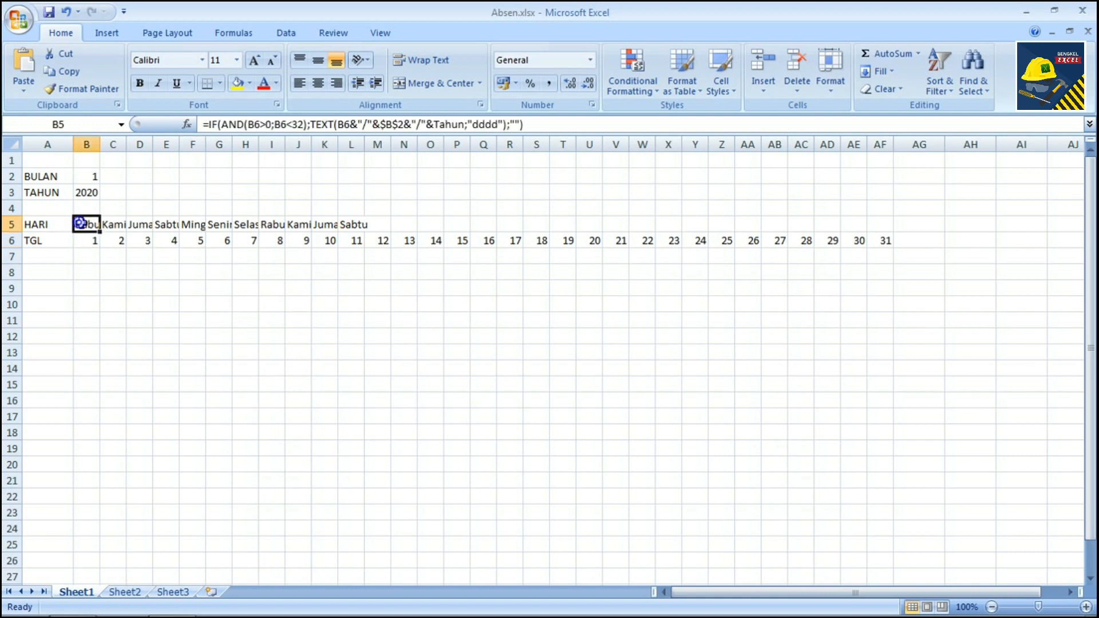
{"action": "mouse_move", "coordinate": [82, 223]}
{"action": "left_mouse_down"}
{"action": "mouse_move", "coordinate": [99, 233]}
{"action": "mouse_move", "coordinate": [92, 228]}
{"action": "left_mouse_up"}
{"action": "left_click_drag", "start_coordinate": [100, 232], "coordinate": [894, 229]}
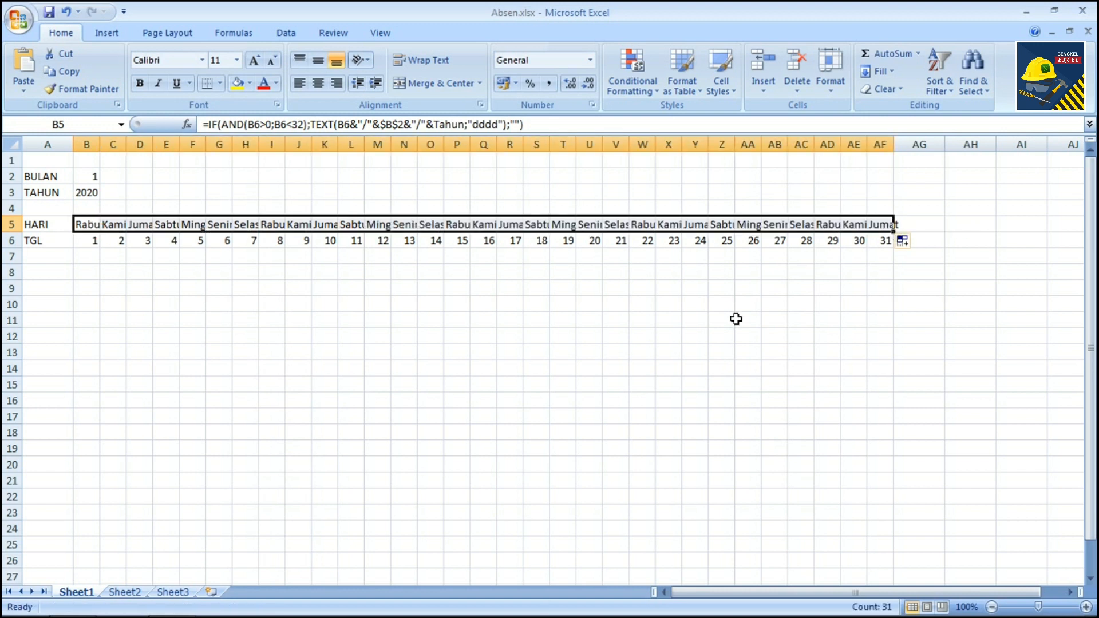
{"action": "left_click", "coordinate": [866, 241]}
Rotate the day names in B5:AF5 upward and centre them horizontally and vertically
{"action": "left_click", "coordinate": [368, 60]}
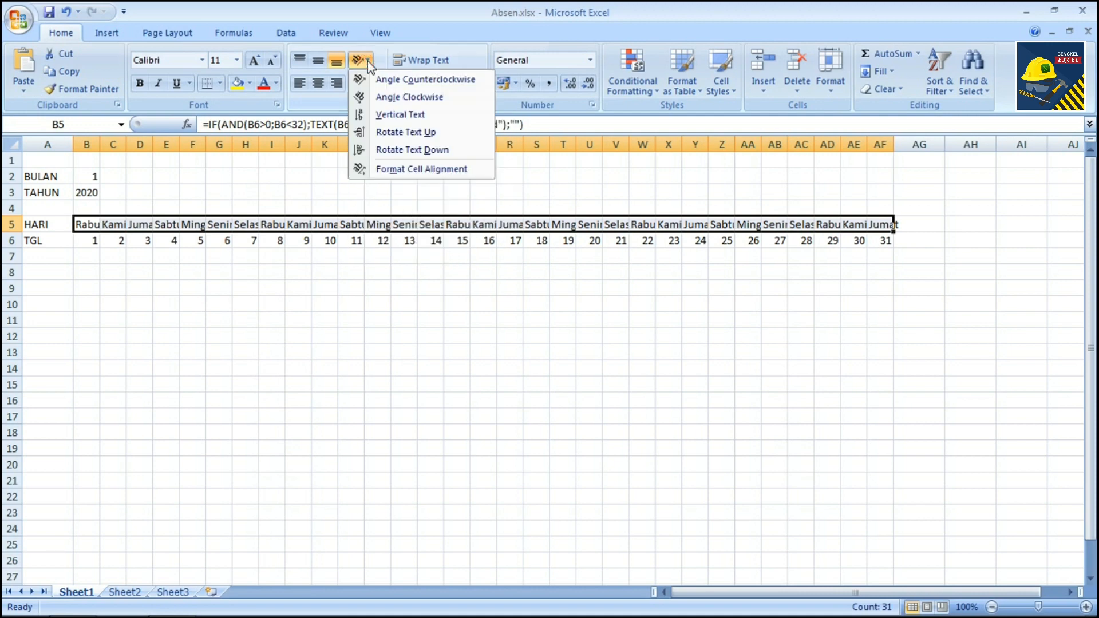
{"action": "left_click", "coordinate": [387, 131]}
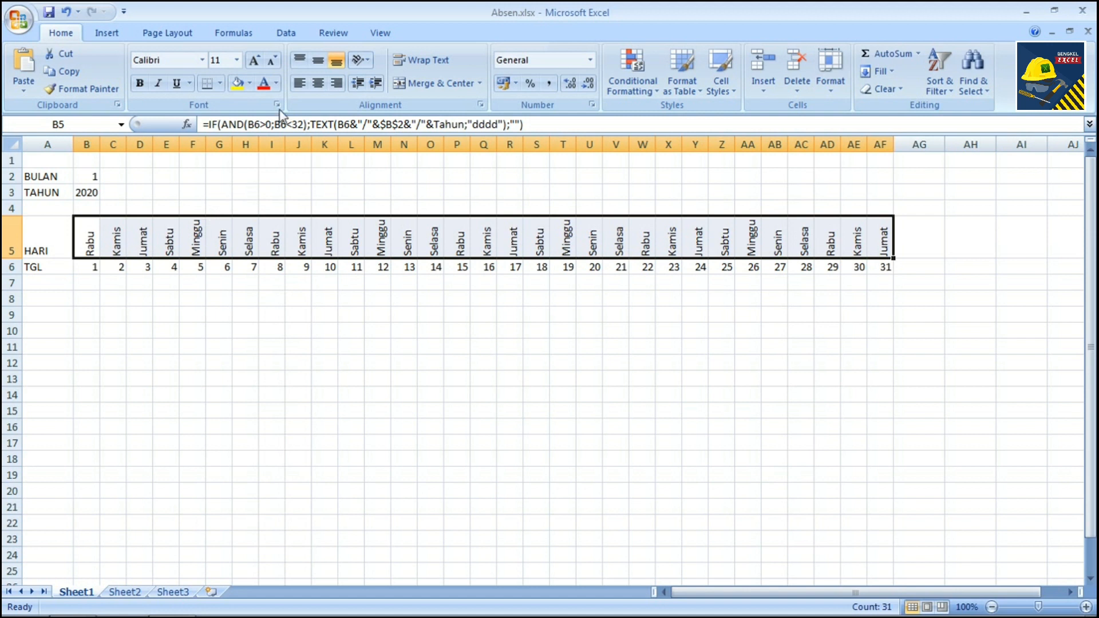
{"action": "left_click", "coordinate": [319, 84]}
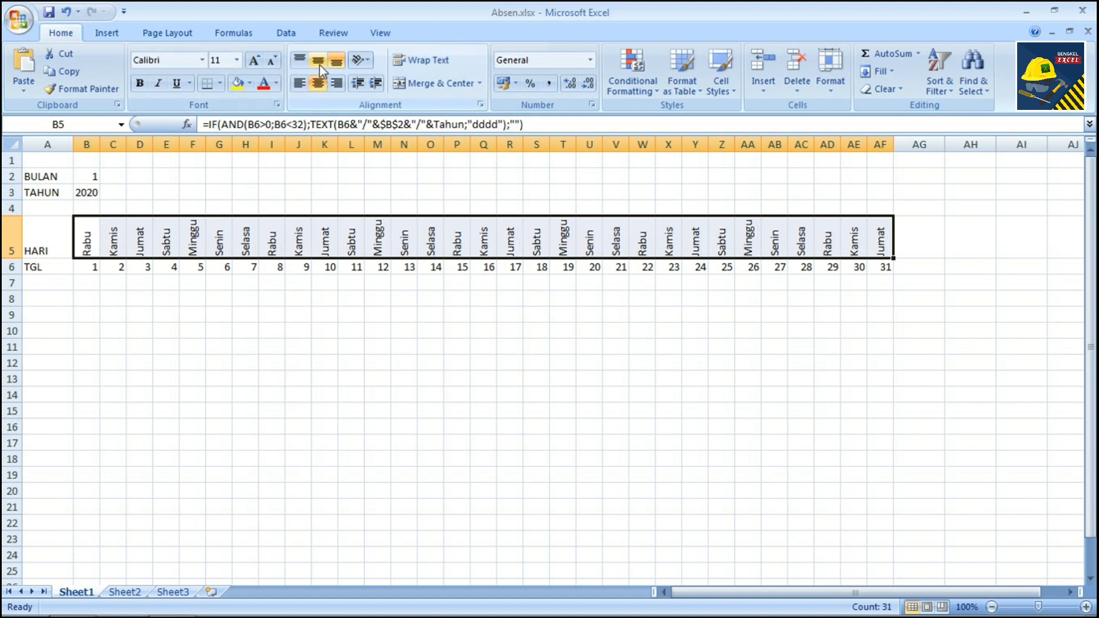
{"action": "left_click", "coordinate": [318, 60]}
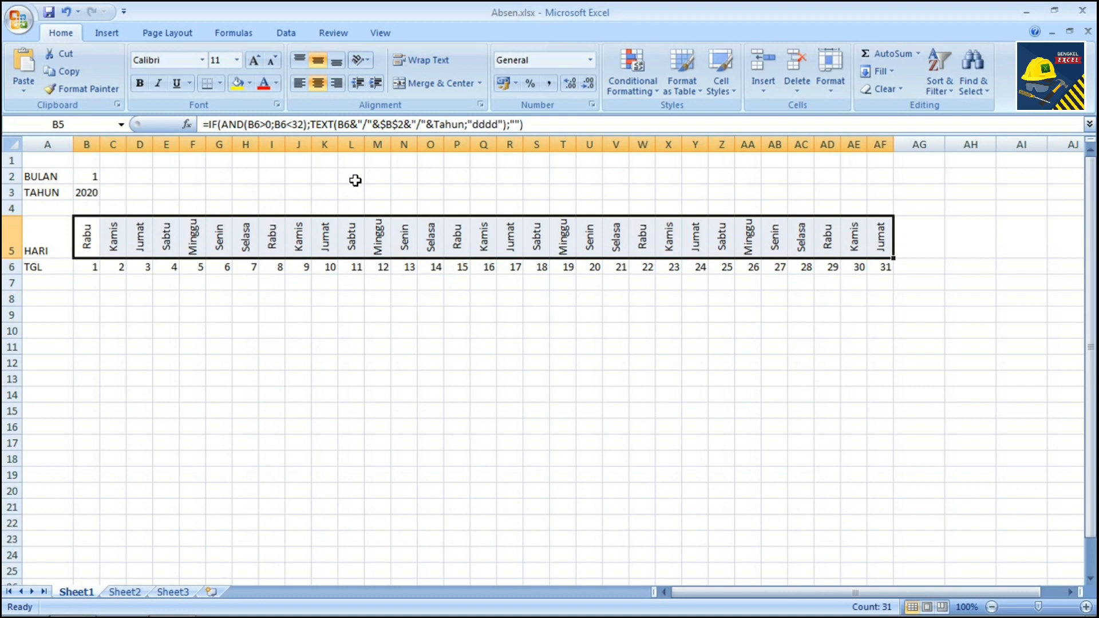
Set the BULAN month in B2 to 2 and examine the day-name formula in AE5
{"action": "left_click", "coordinate": [899, 328]}
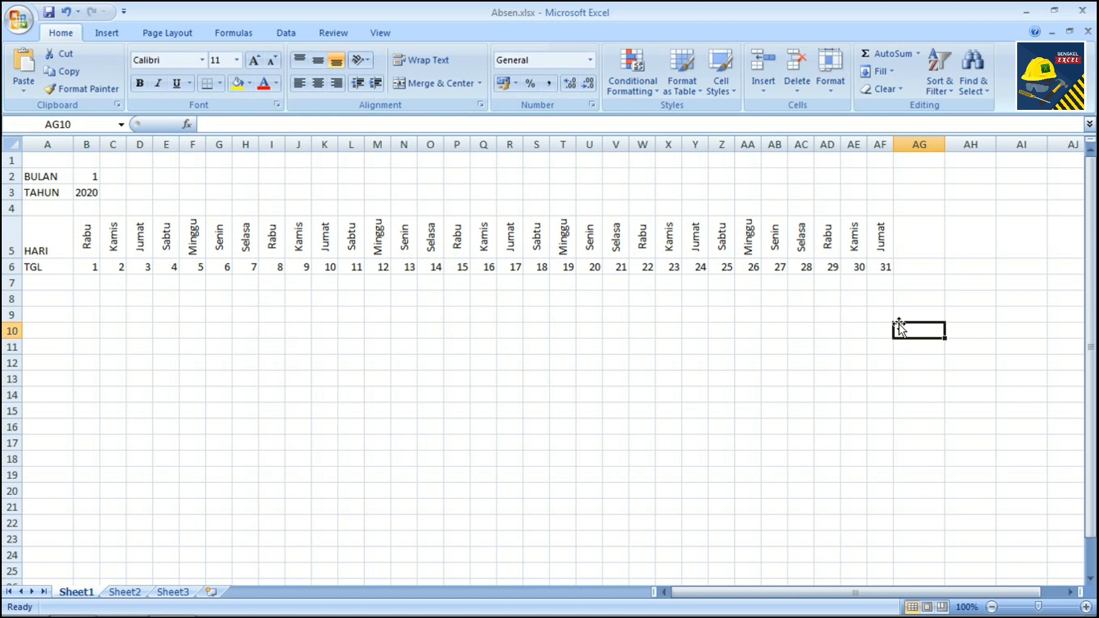
{"action": "left_click", "coordinate": [857, 267]}
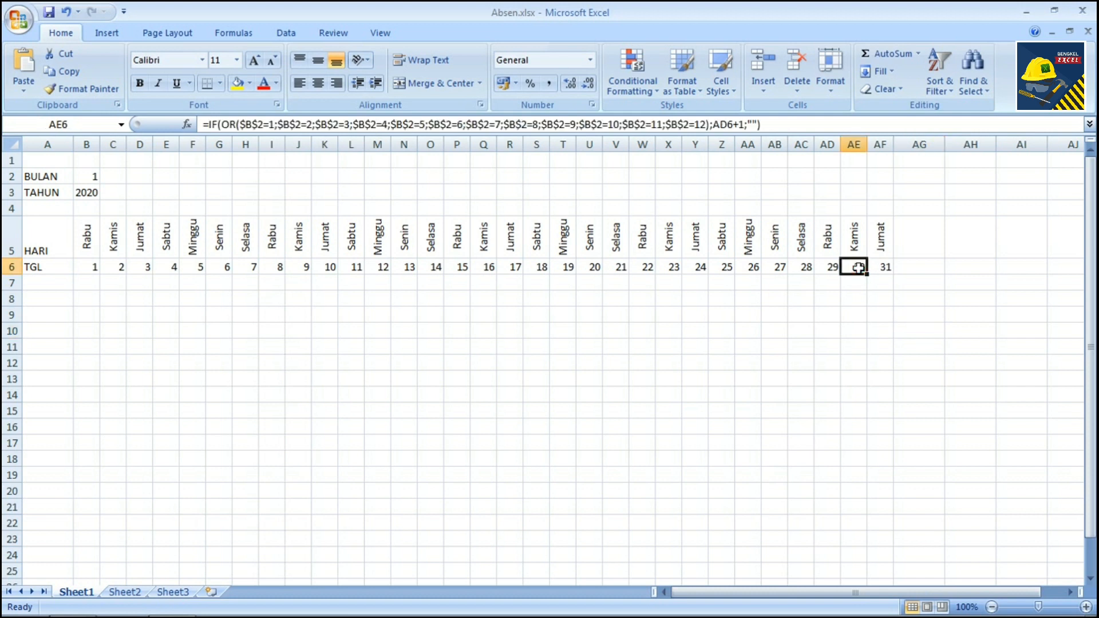
{"action": "left_click", "coordinate": [87, 175]}
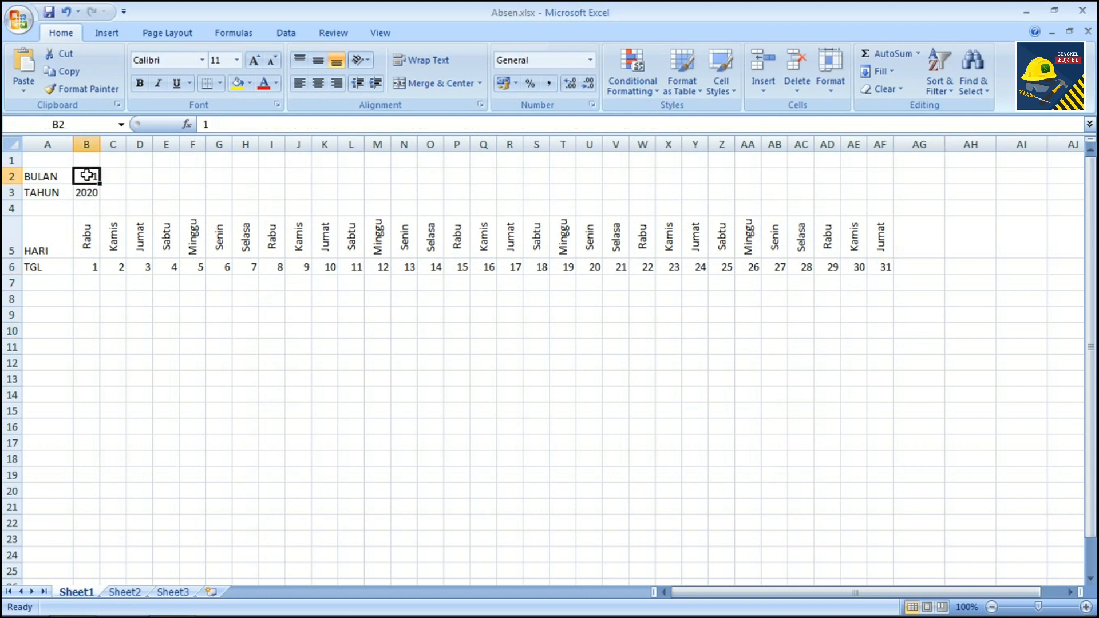
{"action": "type", "text": "2"}
{"action": "key", "text": "Return"}
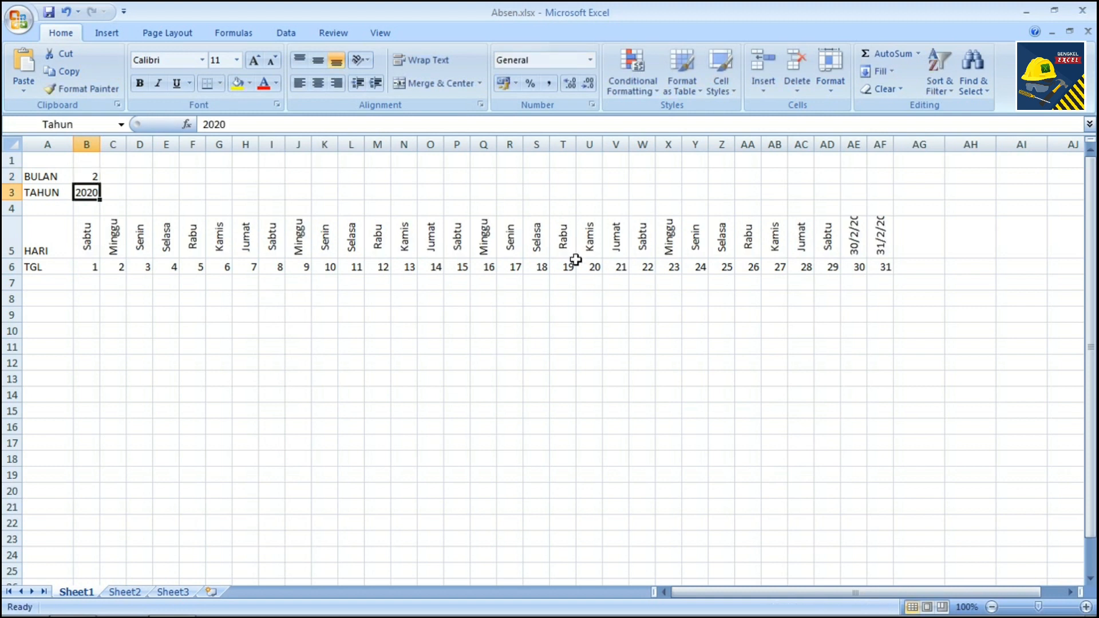
{"action": "left_click", "coordinate": [857, 248]}
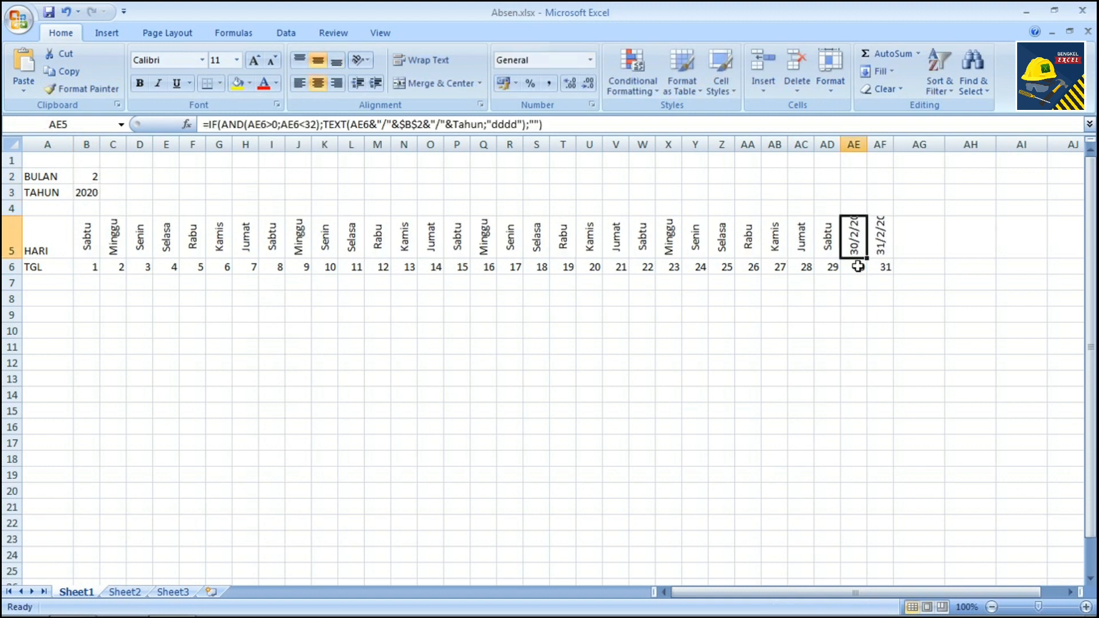
Open the function arguments of the AE6 formula and clear the $B$2=2 condition from its OR test
{"action": "left_click", "coordinate": [857, 266]}
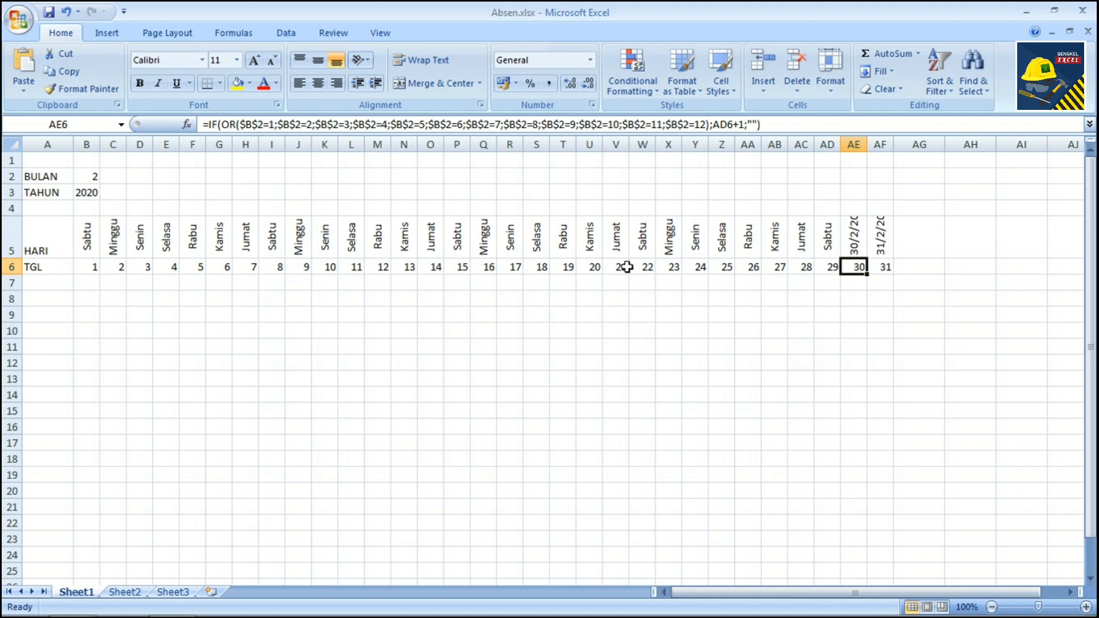
{"action": "key", "text": "Up"}
{"action": "key", "text": "Down"}
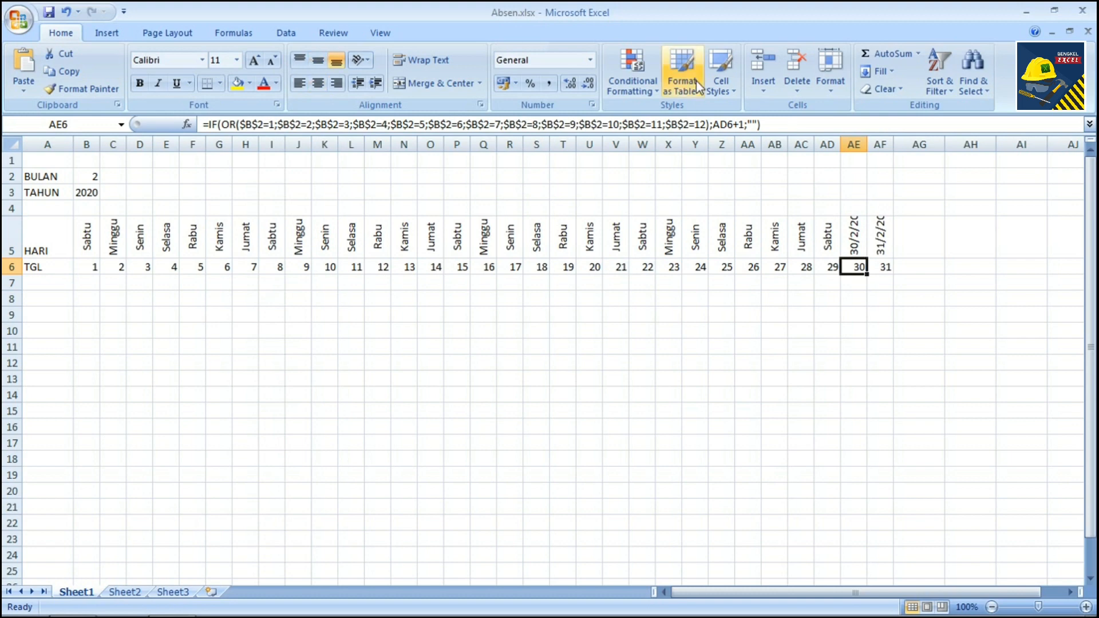
{"action": "left_click", "coordinate": [189, 125]}
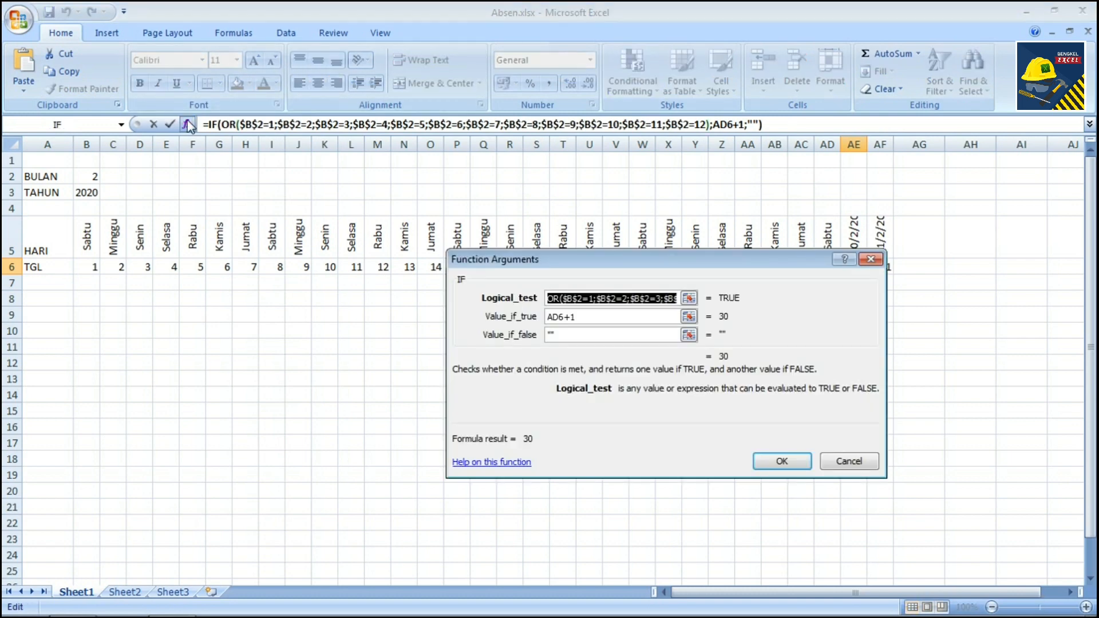
{"action": "left_click_drag", "start_coordinate": [521, 260], "coordinate": [175, 114]}
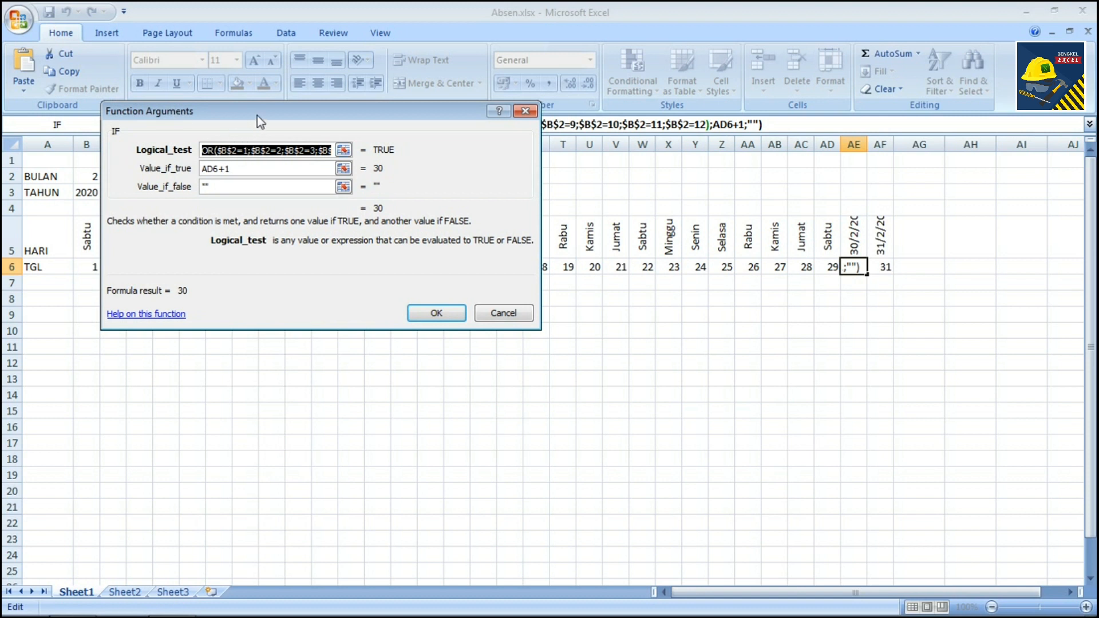
{"action": "left_click_drag", "start_coordinate": [257, 115], "coordinate": [259, 162]}
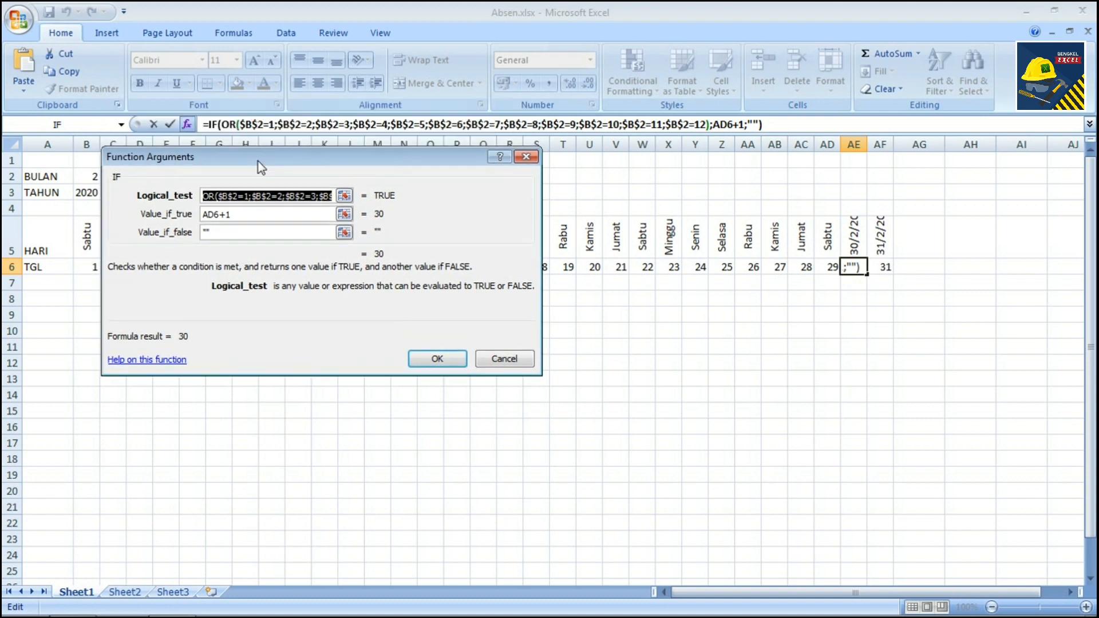
{"action": "left_click", "coordinate": [251, 124]}
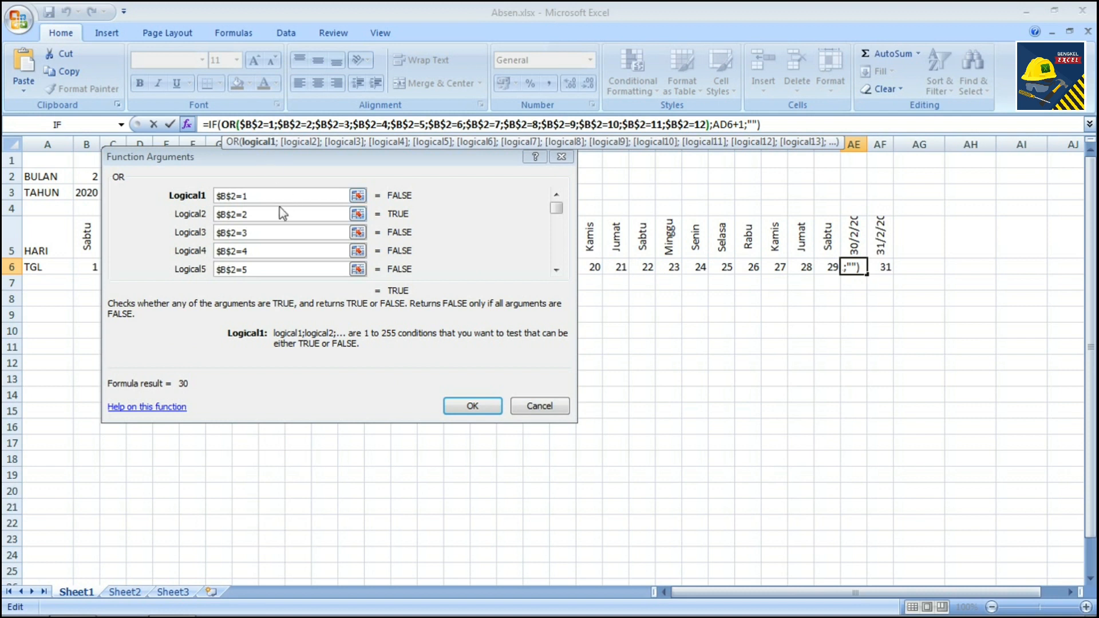
{"action": "left_click_drag", "start_coordinate": [265, 214], "coordinate": [219, 216]}
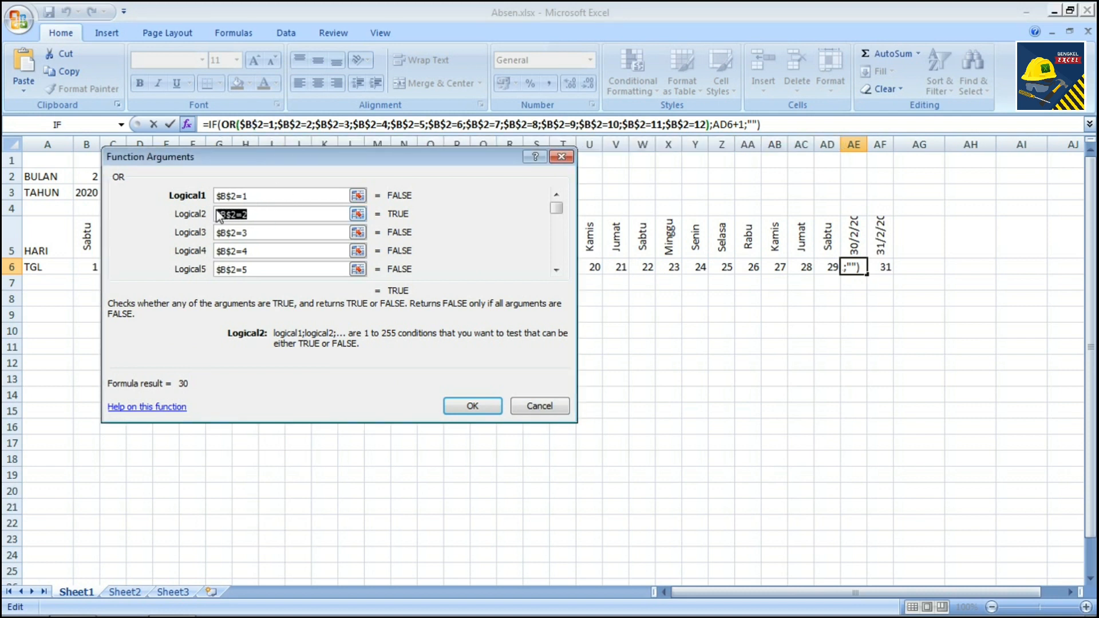
{"action": "key", "text": "Delete"}
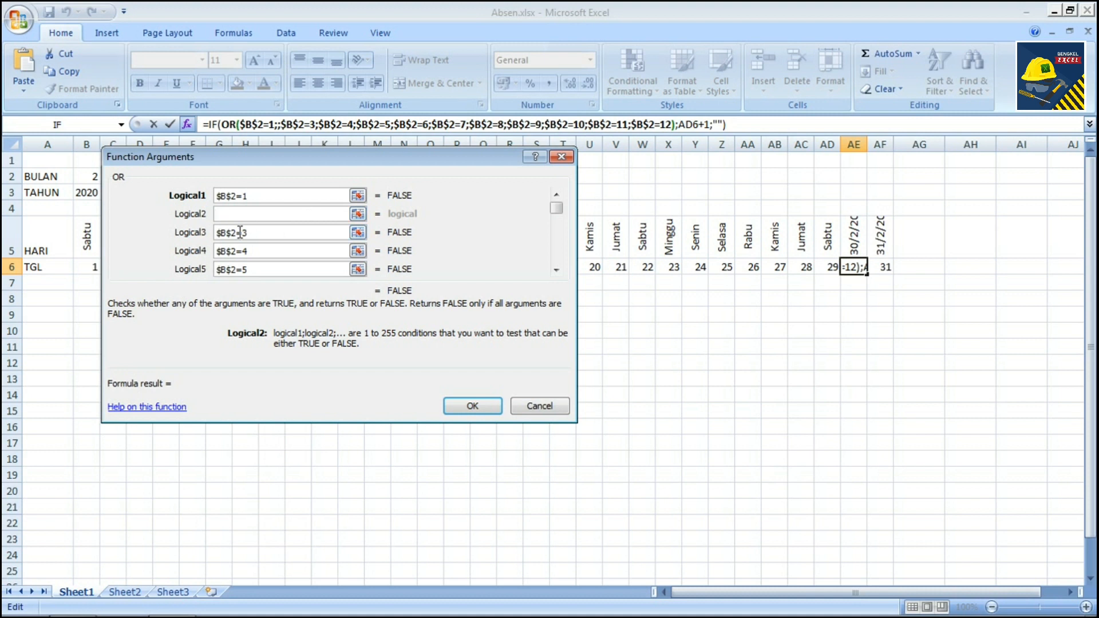
Remove the leftover extra semicolon after $B$2=1 in the AE6 formula and enter the formula
{"action": "left_click", "coordinate": [279, 124]}
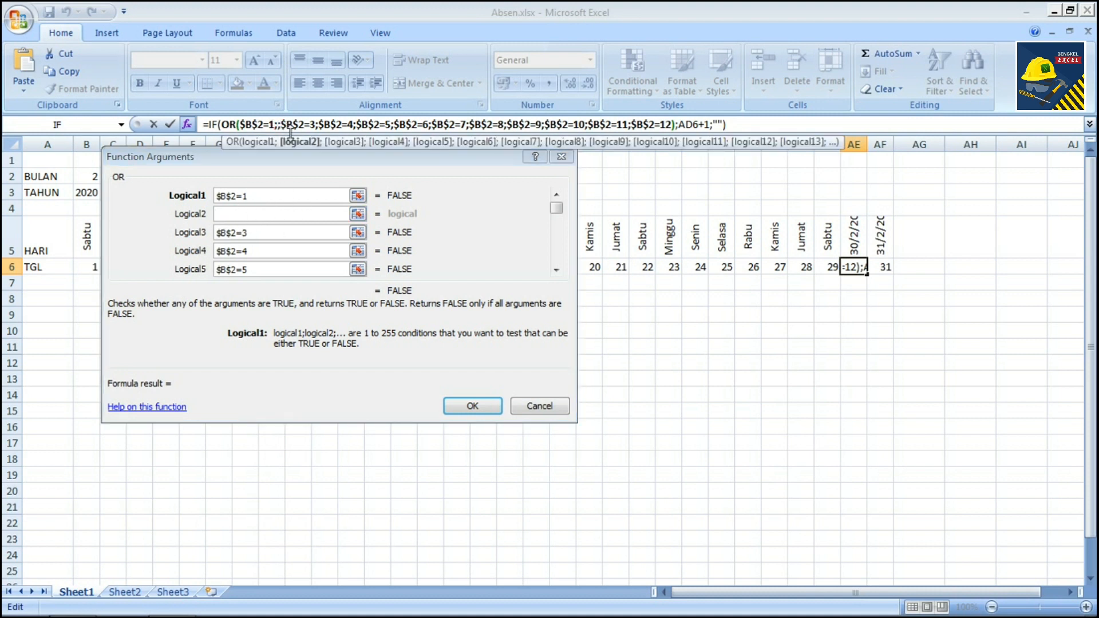
{"action": "key", "text": "Delete"}
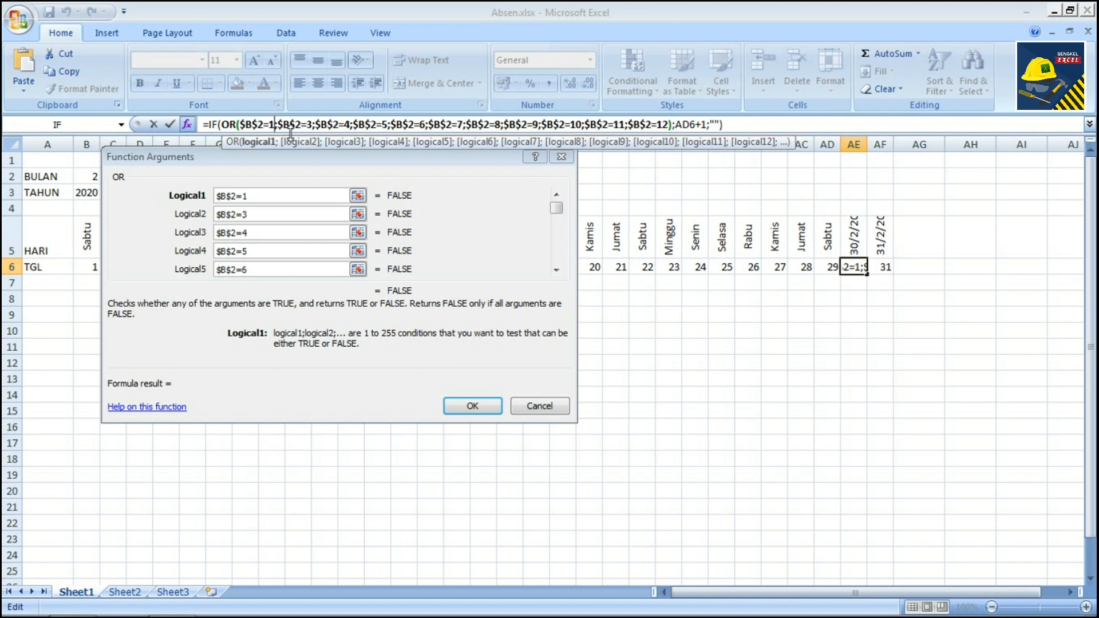
{"action": "left_click", "coordinate": [470, 402]}
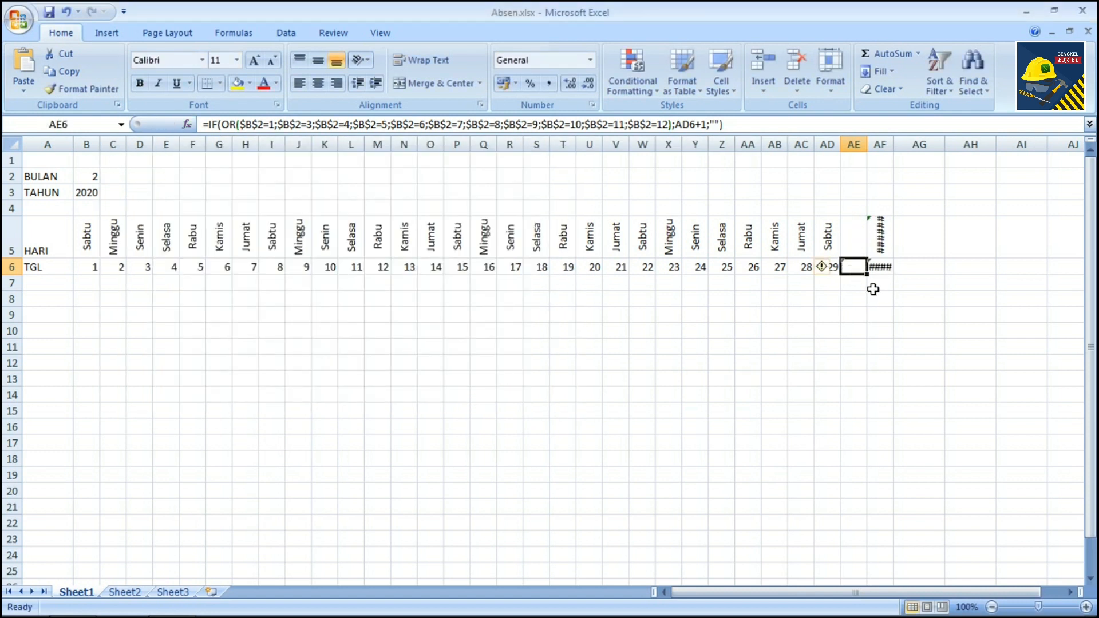
Open the OR function arguments of the AF6 formula and clear the conditions $B$2=2 and $B$2=4
{"action": "left_click", "coordinate": [884, 271]}
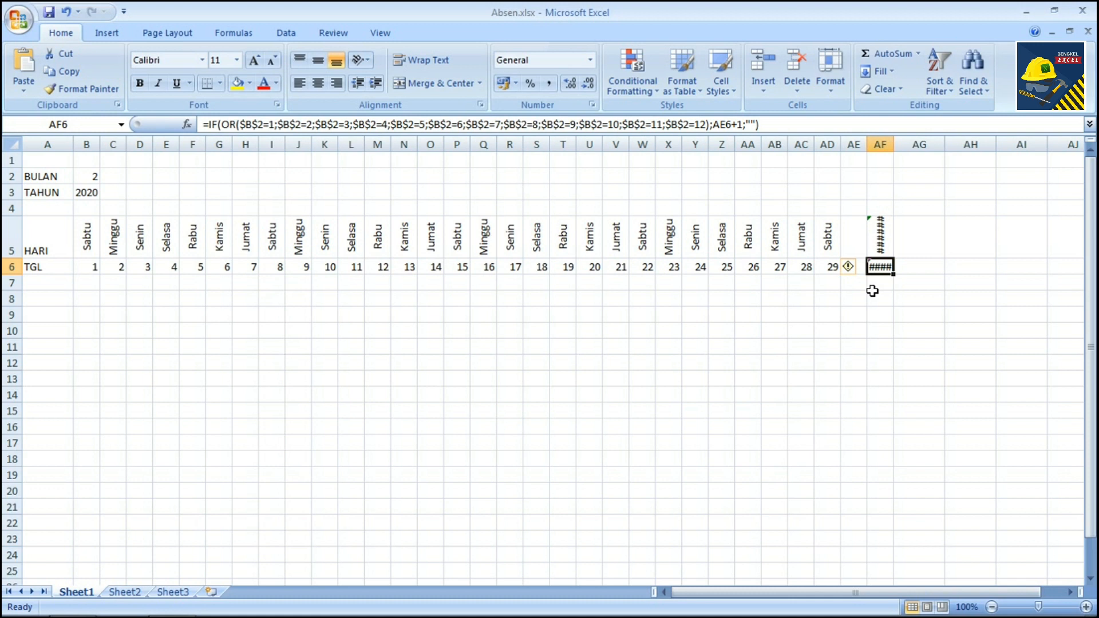
{"action": "key", "text": "Up"}
{"action": "key", "text": "Down"}
{"action": "left_click", "coordinate": [249, 124]}
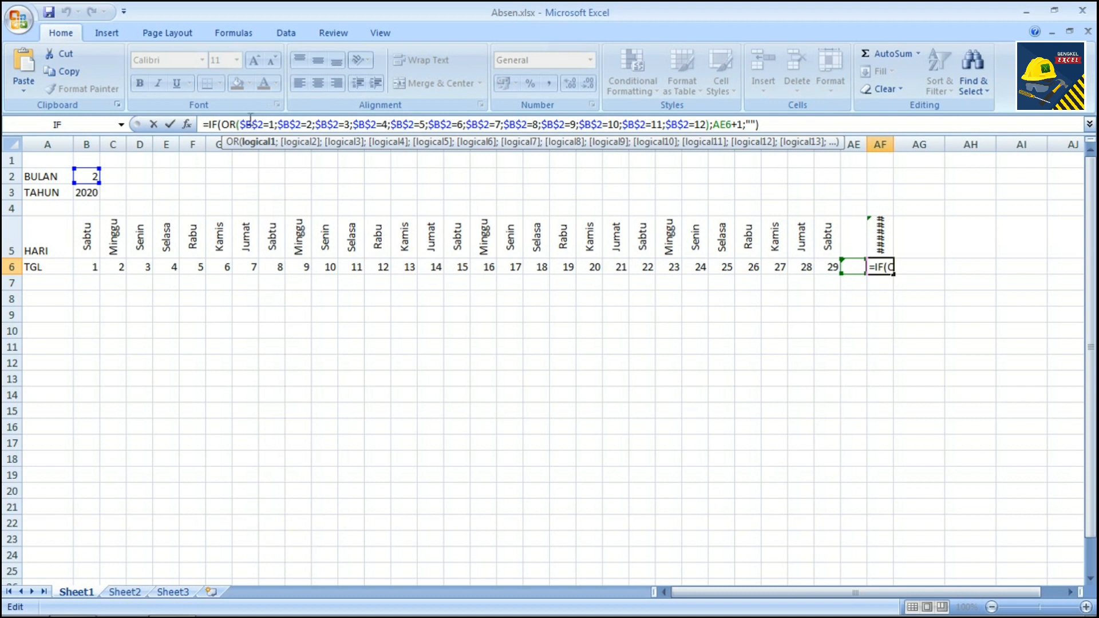
{"action": "left_click", "coordinate": [189, 124]}
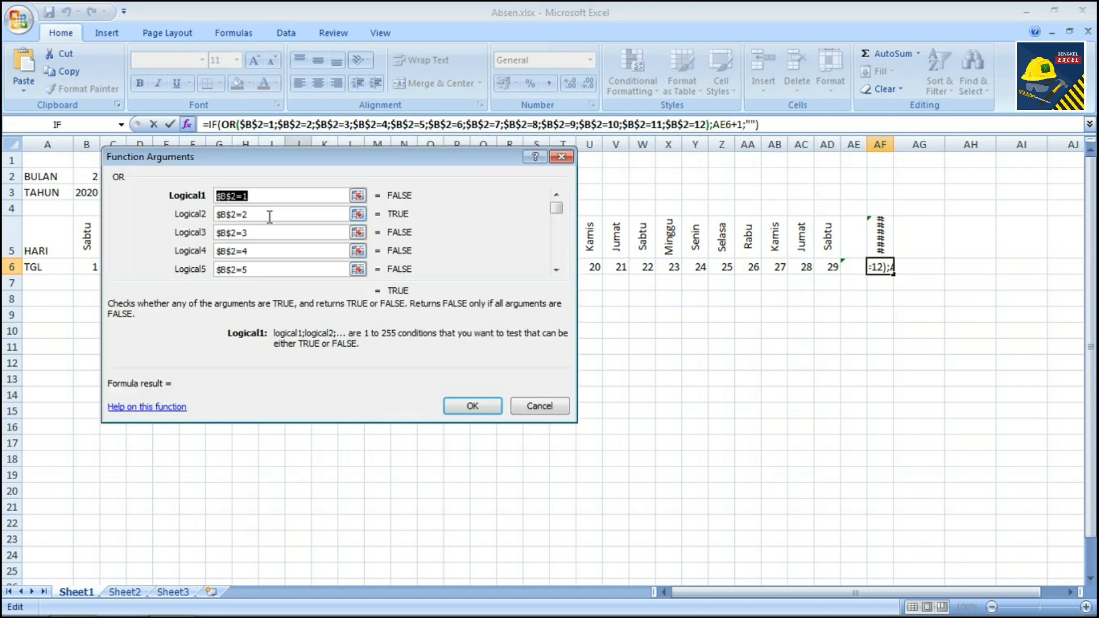
{"action": "key", "text": "Tab"}
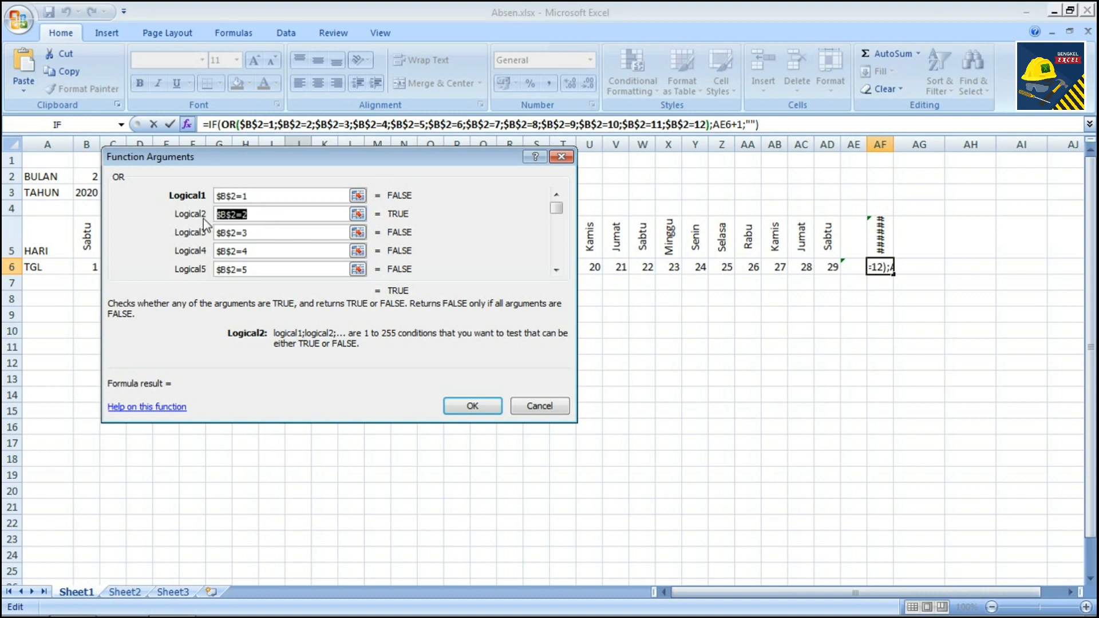
{"action": "key", "text": "Delete"}
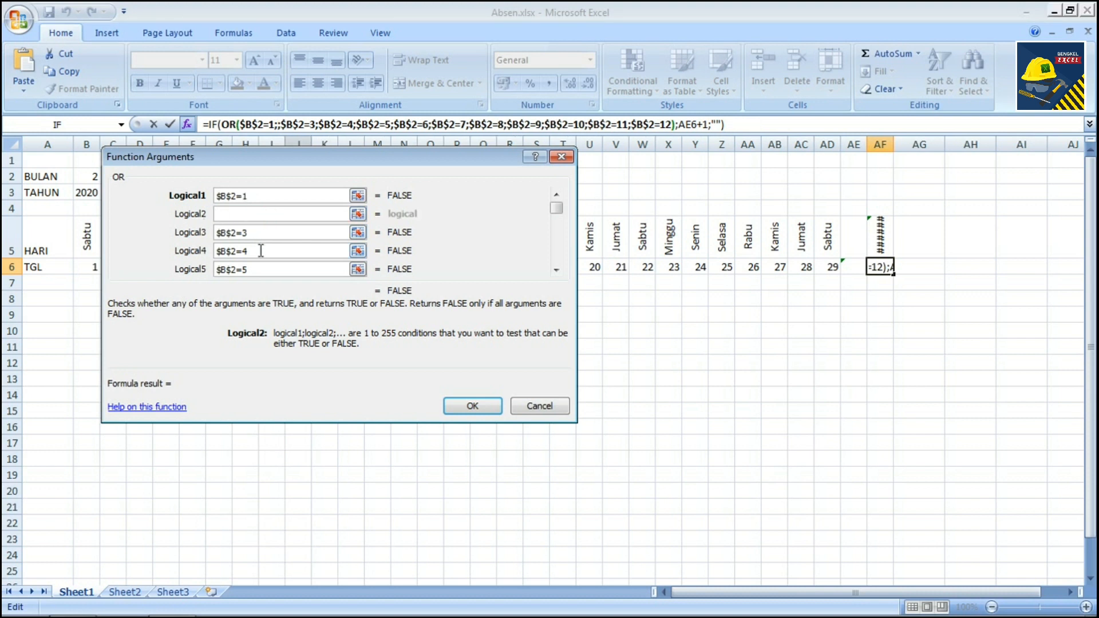
{"action": "left_click_drag", "start_coordinate": [263, 250], "coordinate": [211, 255]}
{"action": "key", "text": "Delete"}
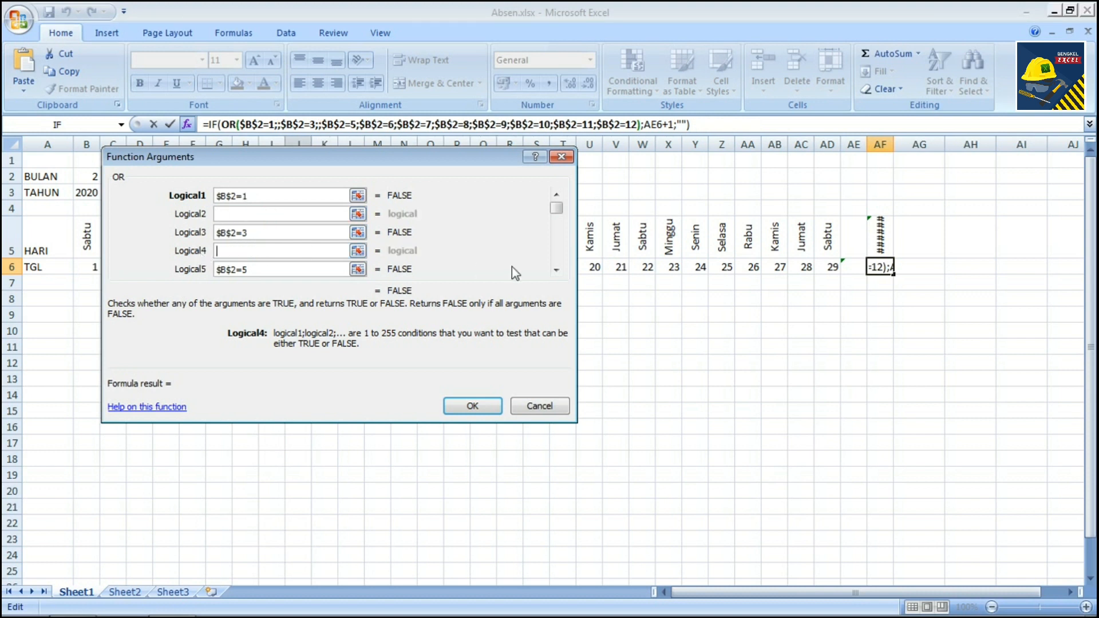
Clear the conditions $B$2=11 and $B$2=9 from the OR arguments of the AF6 formula
{"action": "left_click", "coordinate": [556, 262]}
{"action": "left_click", "coordinate": [281, 198]}
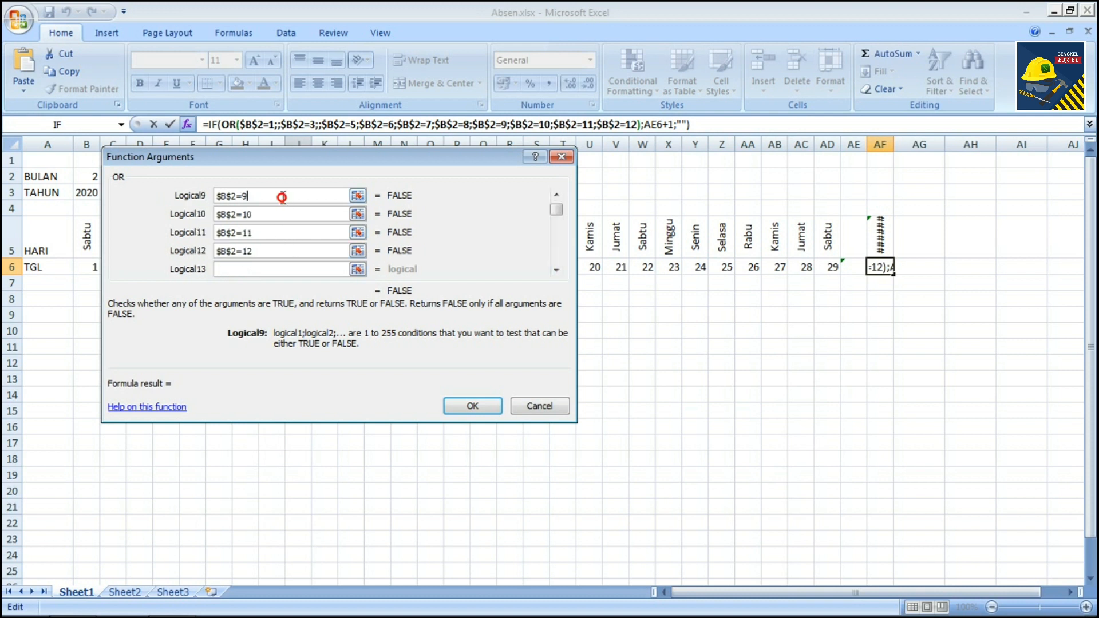
{"action": "left_click", "coordinate": [556, 195]}
{"action": "left_click", "coordinate": [555, 194]}
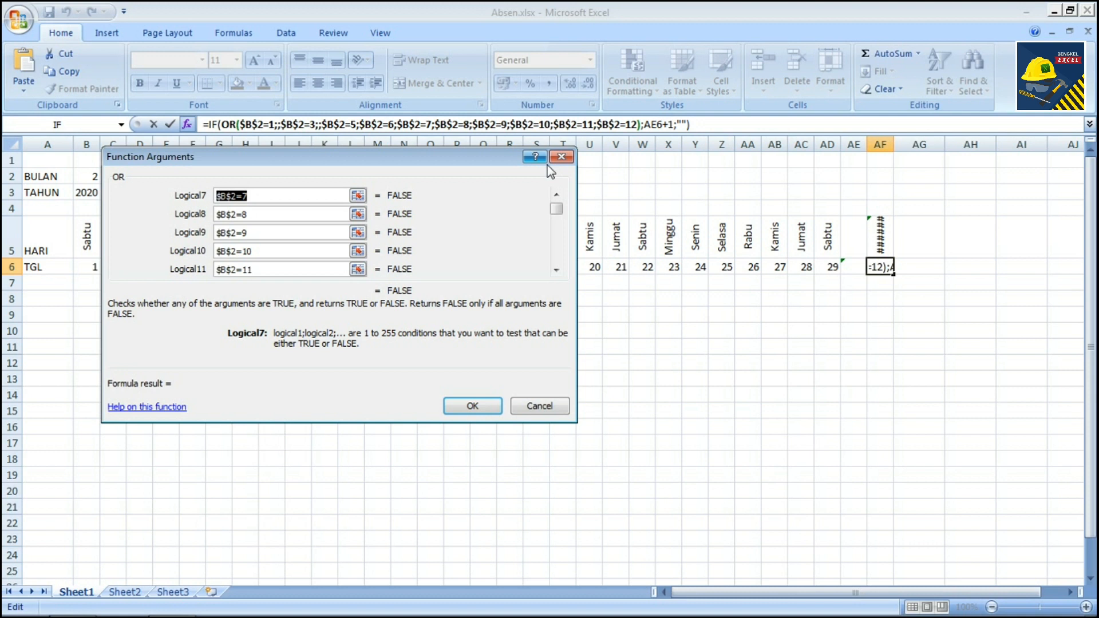
{"action": "left_click_drag", "start_coordinate": [288, 267], "coordinate": [118, 275]}
{"action": "key", "text": "BackSpace"}
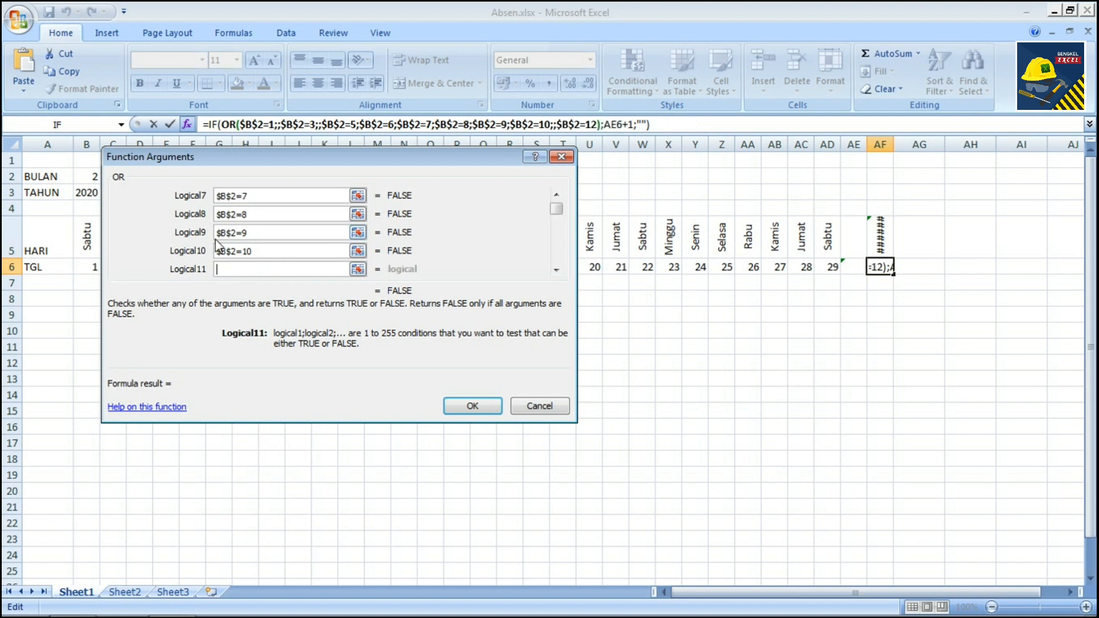
{"action": "left_click_drag", "start_coordinate": [215, 240], "coordinate": [256, 238]}
{"action": "key", "text": "BackSpace"}
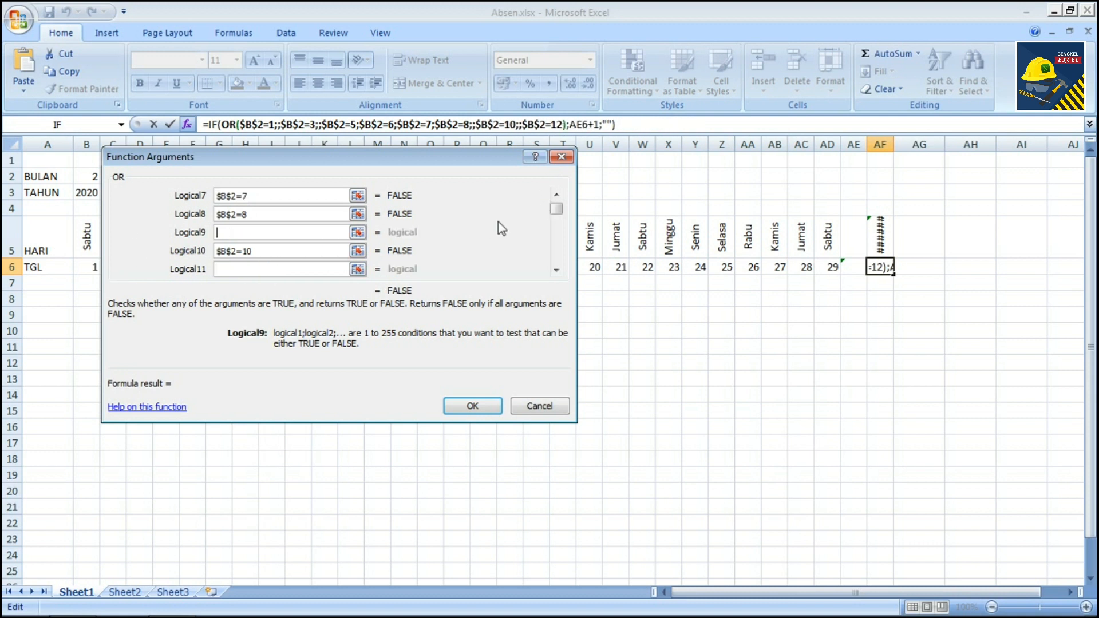
Remove the extra semicolons after $B$2=1, $B$2=3 and $B$2=10 in the AF6 formula
{"action": "mouse_move", "coordinate": [553, 207]}
{"action": "left_mouse_down"}
{"action": "mouse_move", "coordinate": [561, 227]}
{"action": "mouse_move", "coordinate": [557, 206]}
{"action": "left_mouse_up"}
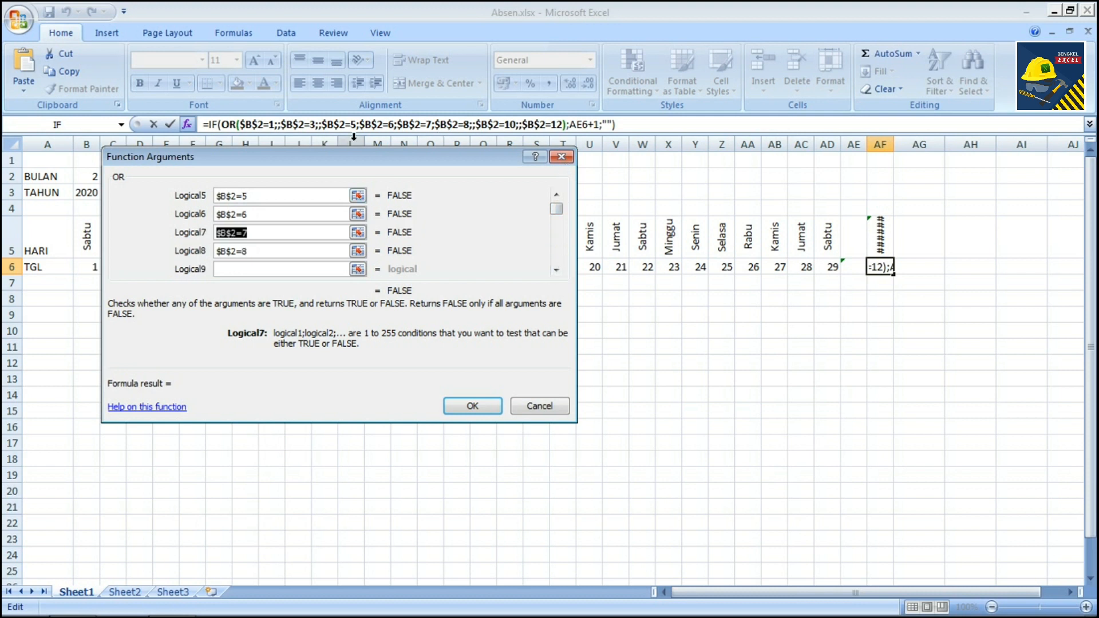
{"action": "left_click", "coordinate": [282, 123]}
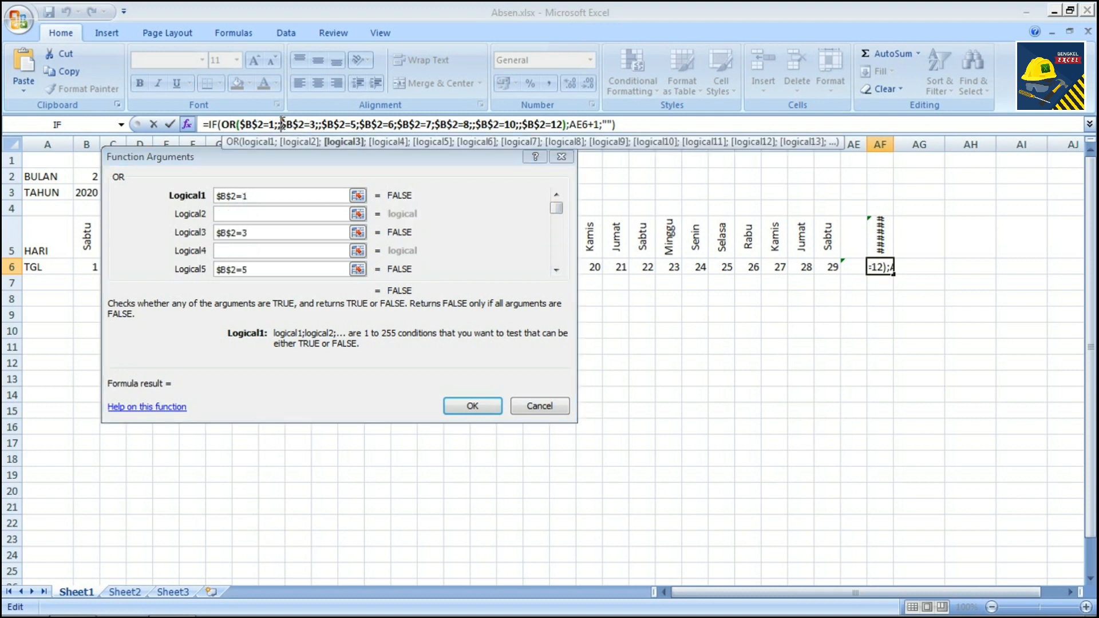
{"action": "left_click", "coordinate": [313, 124]}
{"action": "key", "text": "BackSpace"}
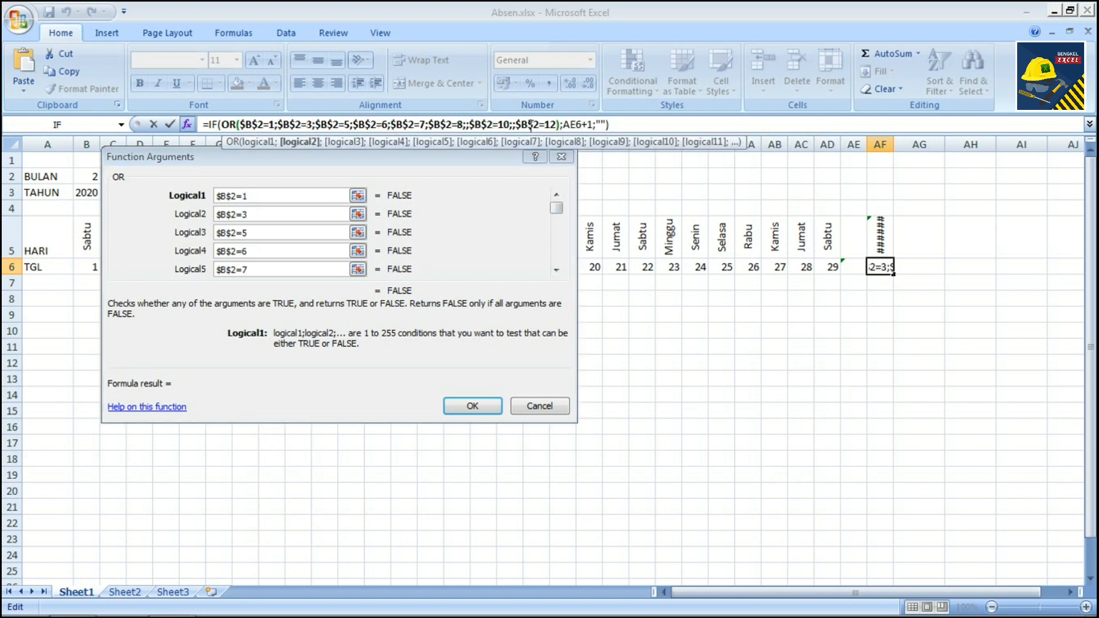
{"action": "left_click", "coordinate": [513, 124]}
{"action": "key", "text": "BackSpace"}
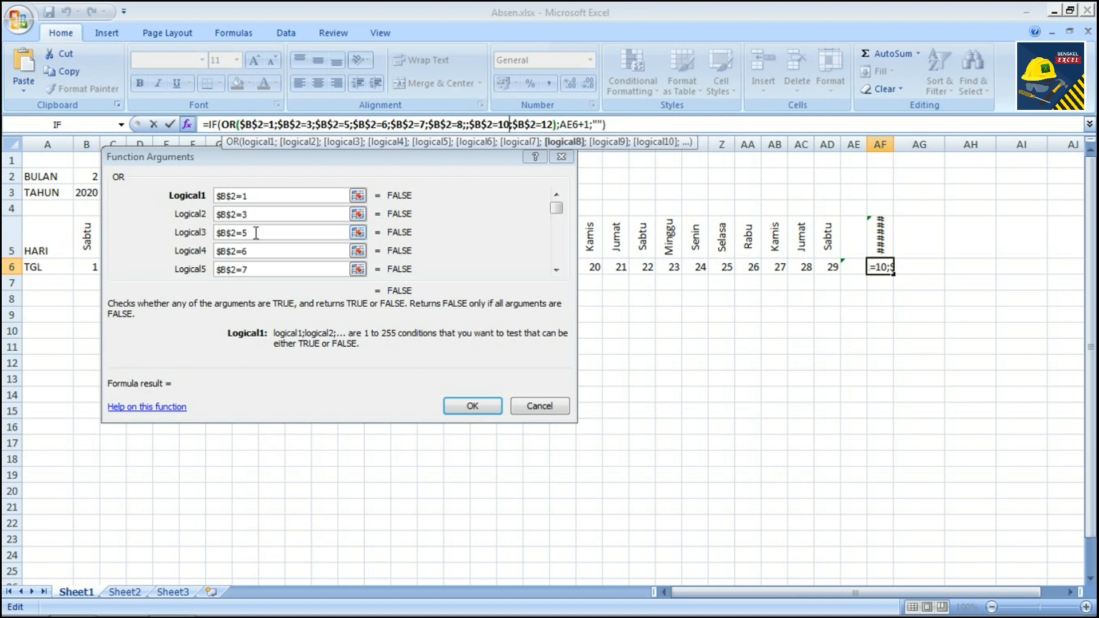
Clear the $B$2=6 condition from the OR arguments of AF6 and remove its leftover semicolon after $B$2=5
{"action": "left_click", "coordinate": [251, 253]}
{"action": "left_click_drag", "start_coordinate": [251, 251], "coordinate": [129, 253]}
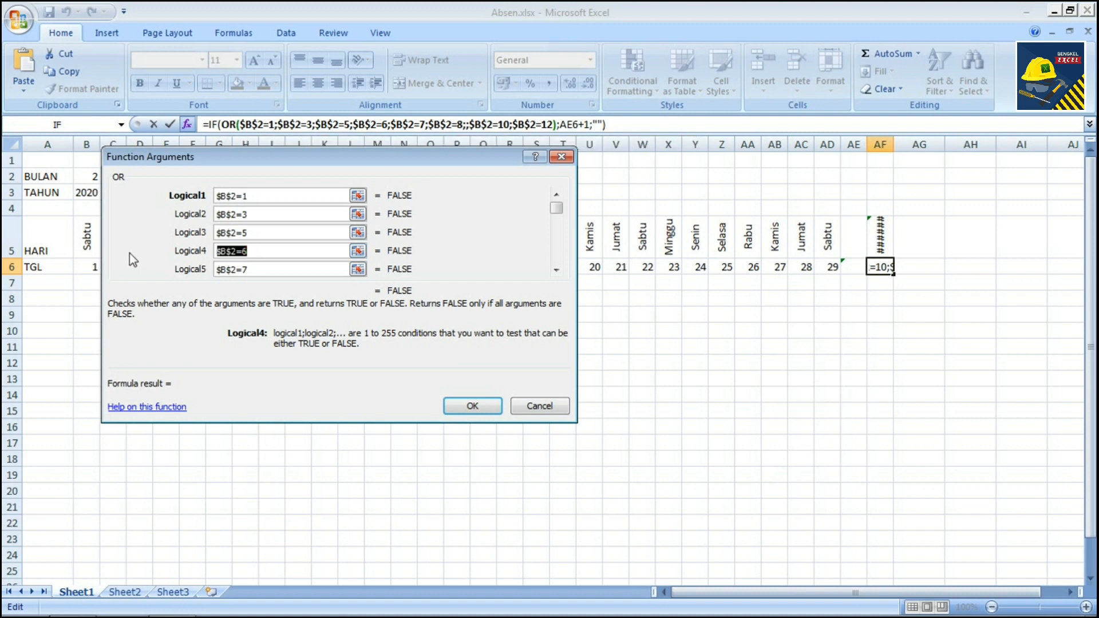
{"action": "key", "text": "BackSpace"}
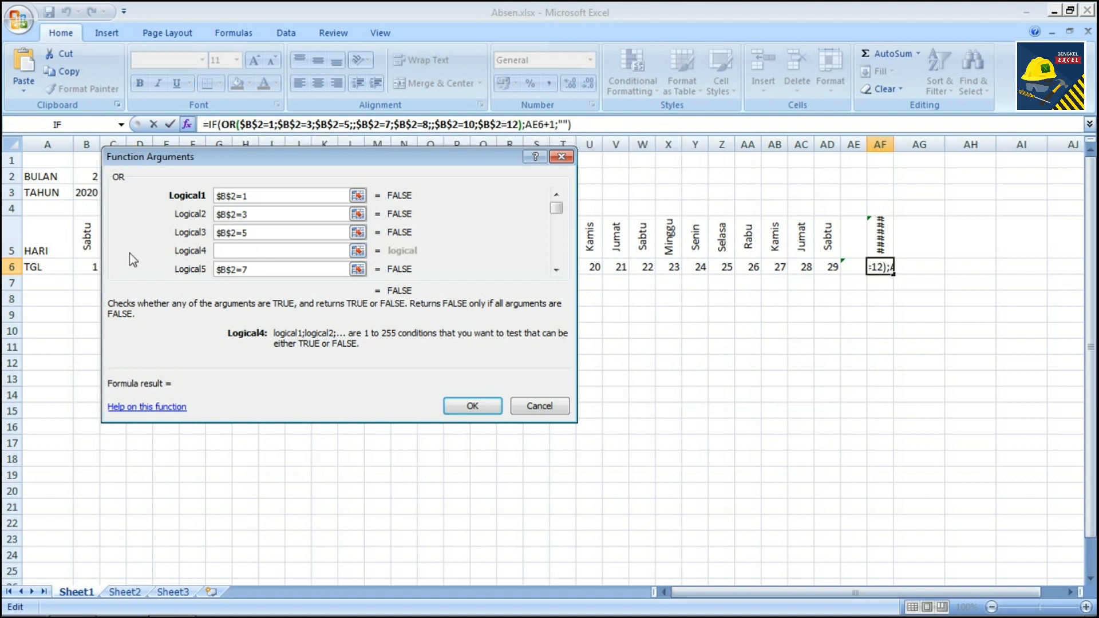
{"action": "left_click", "coordinate": [355, 124]}
{"action": "key", "text": "BackSpace"}
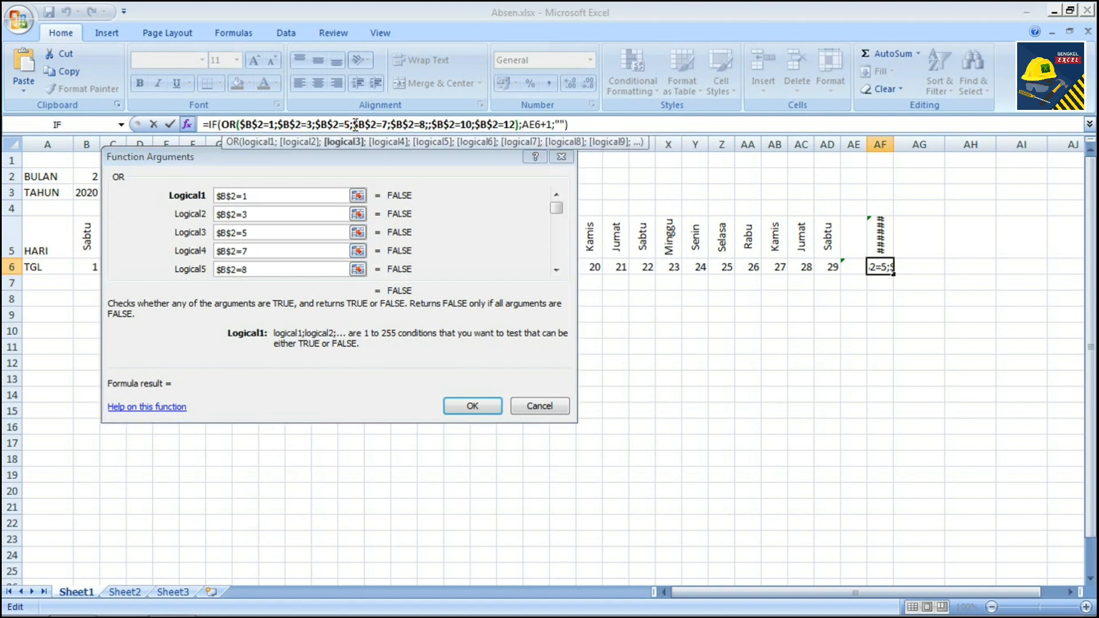
Remove the extra semicolon after $B$2=8, check the remaining OR conditions and apply the AF6 formula
{"action": "left_click", "coordinate": [428, 125]}
{"action": "key", "text": "Delete"}
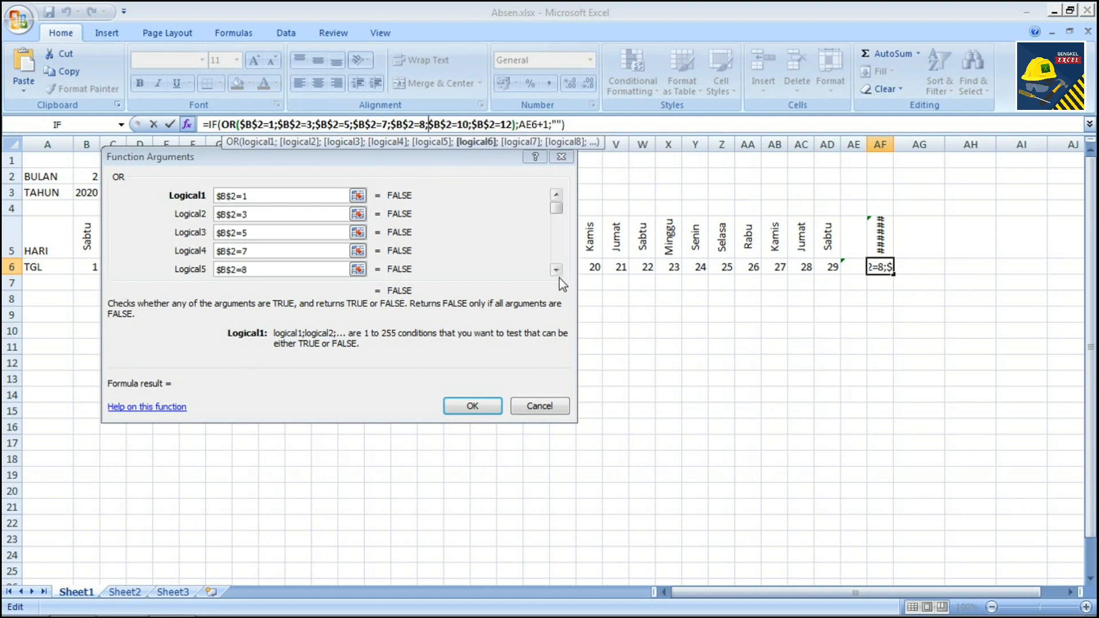
{"action": "left_click", "coordinate": [556, 270]}
{"action": "left_click", "coordinate": [556, 269]}
{"action": "left_click", "coordinate": [555, 270]}
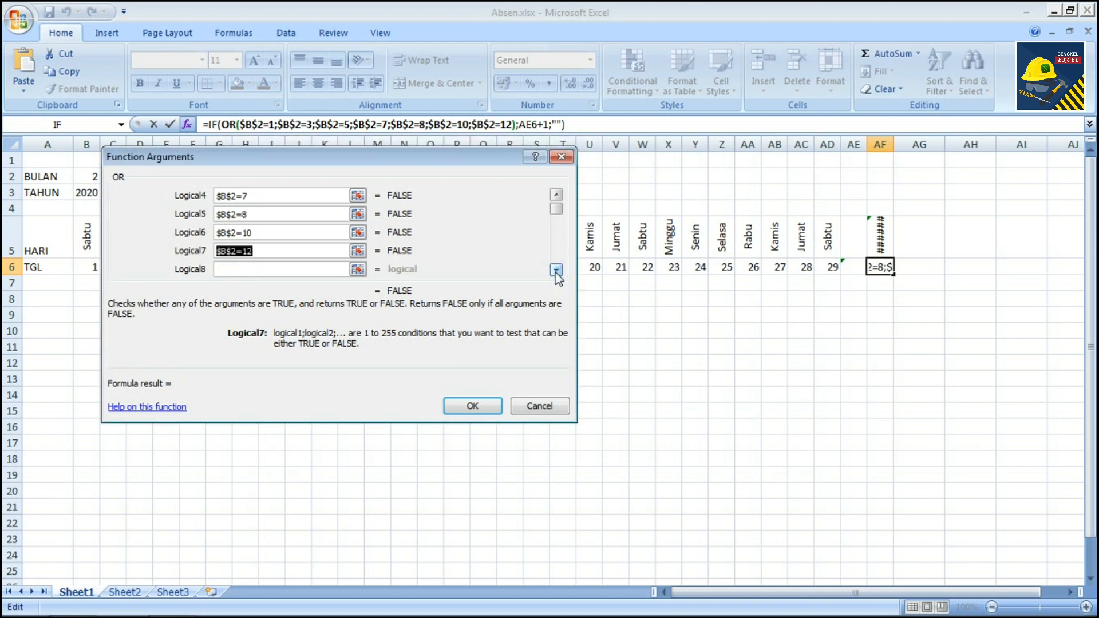
{"action": "left_click", "coordinate": [468, 405]}
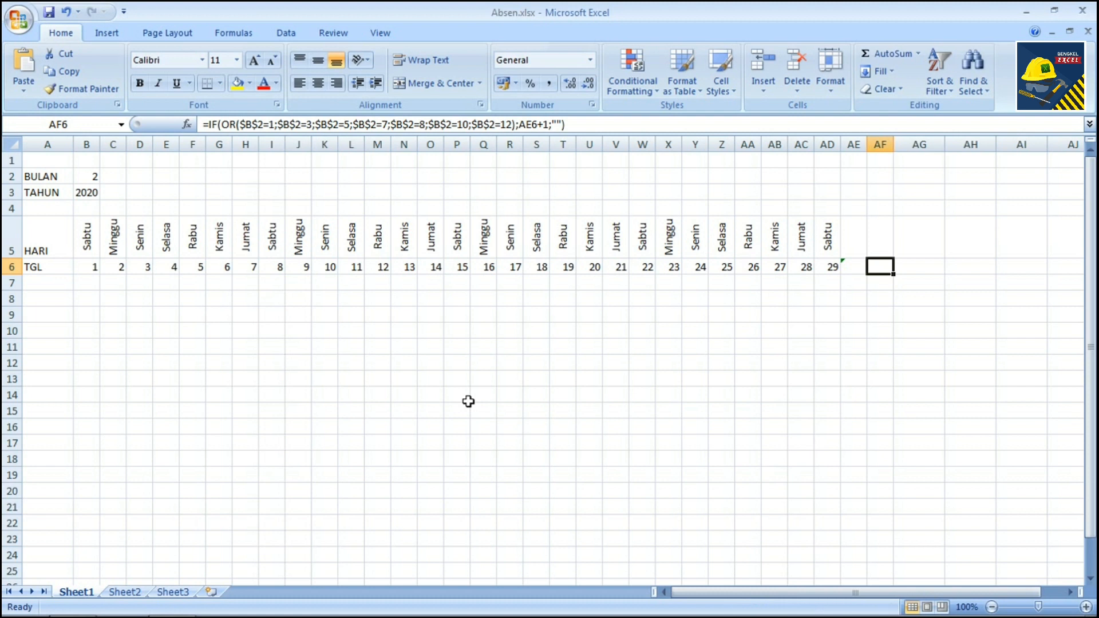
Inspect the formulas for days 31 and 30 in AF6 and AE6
{"action": "left_click", "coordinate": [823, 315]}
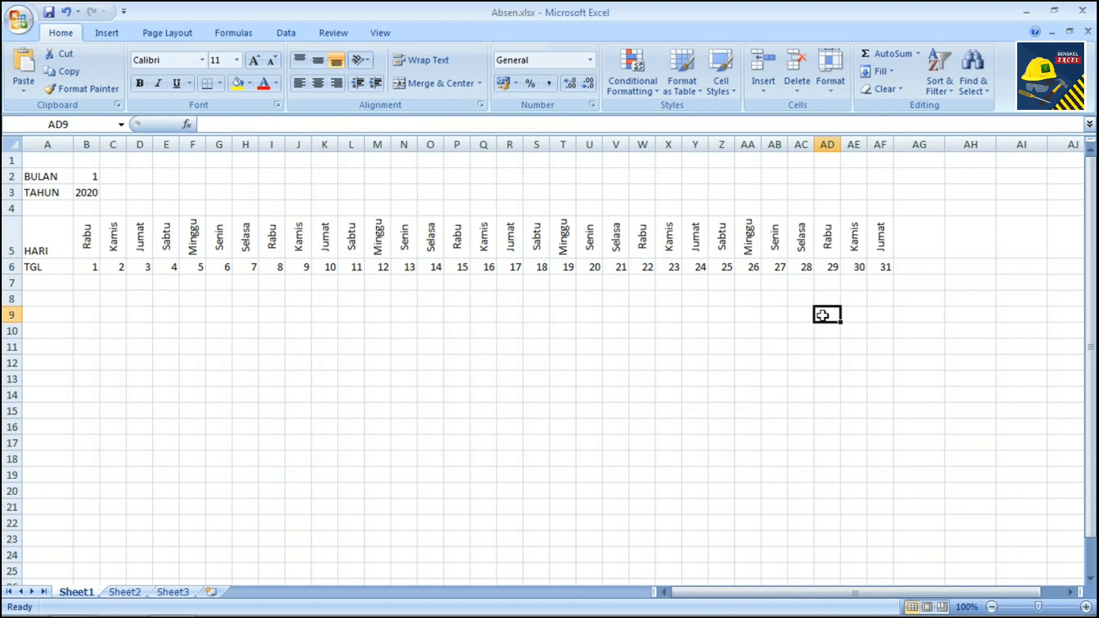
{"action": "key", "text": "Right"}
{"action": "key", "text": "Right"}
{"action": "key", "text": "Up"}
{"action": "key", "text": "Up"}
{"action": "key", "text": "Up"}
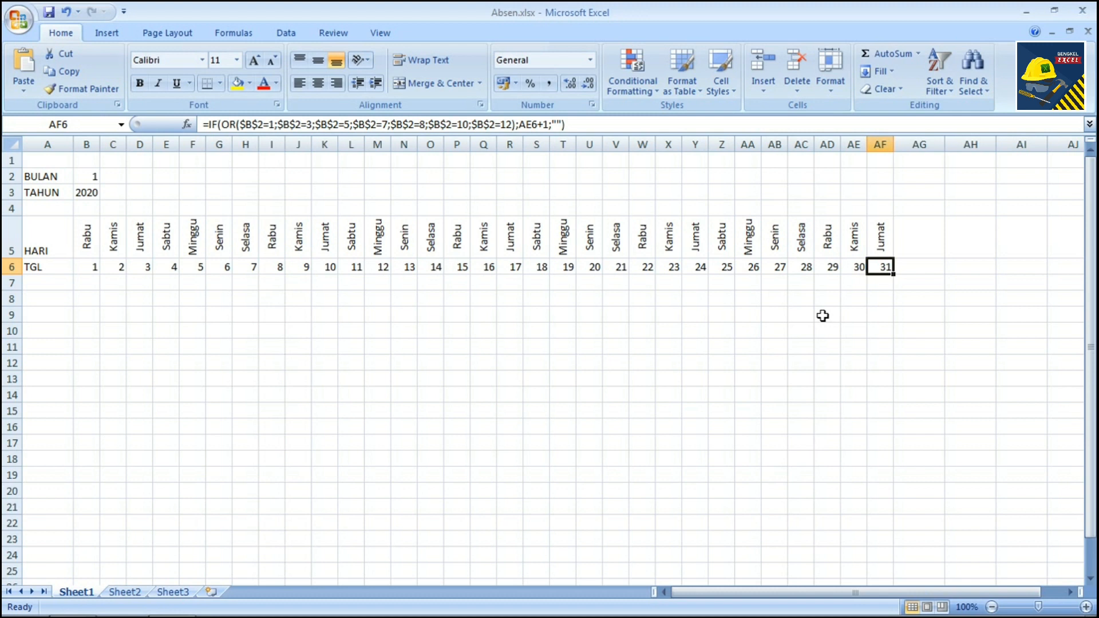
{"action": "key", "text": "Left"}
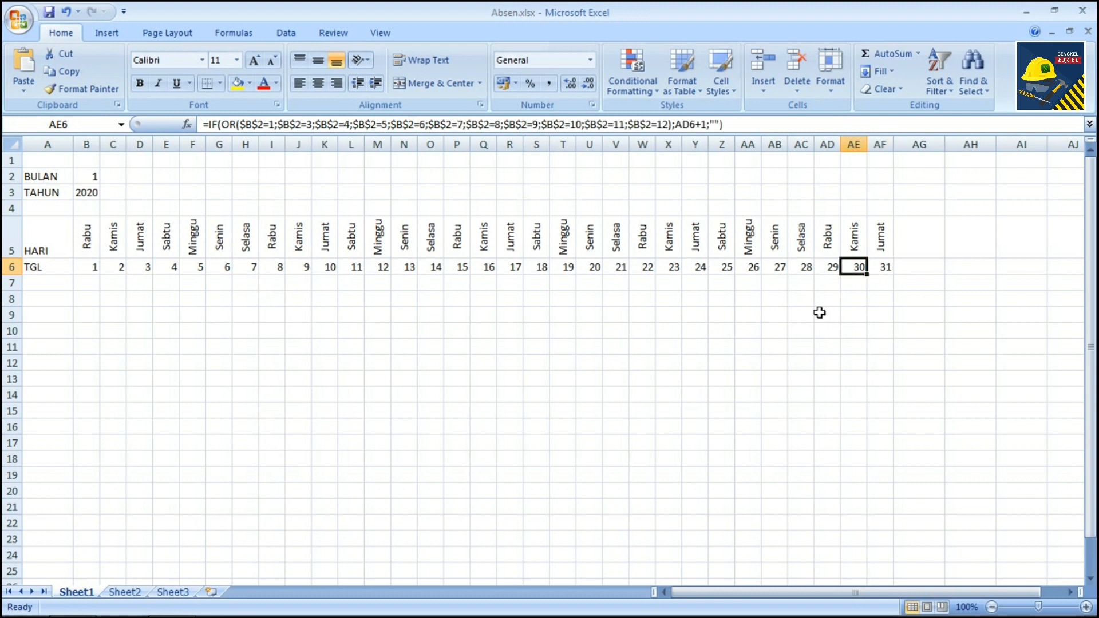
Test the automatic day and date rows by setting the month in B2 to 3, 4 and 2 in turn
{"action": "left_click", "coordinate": [88, 182]}
{"action": "type", "text": "3"}
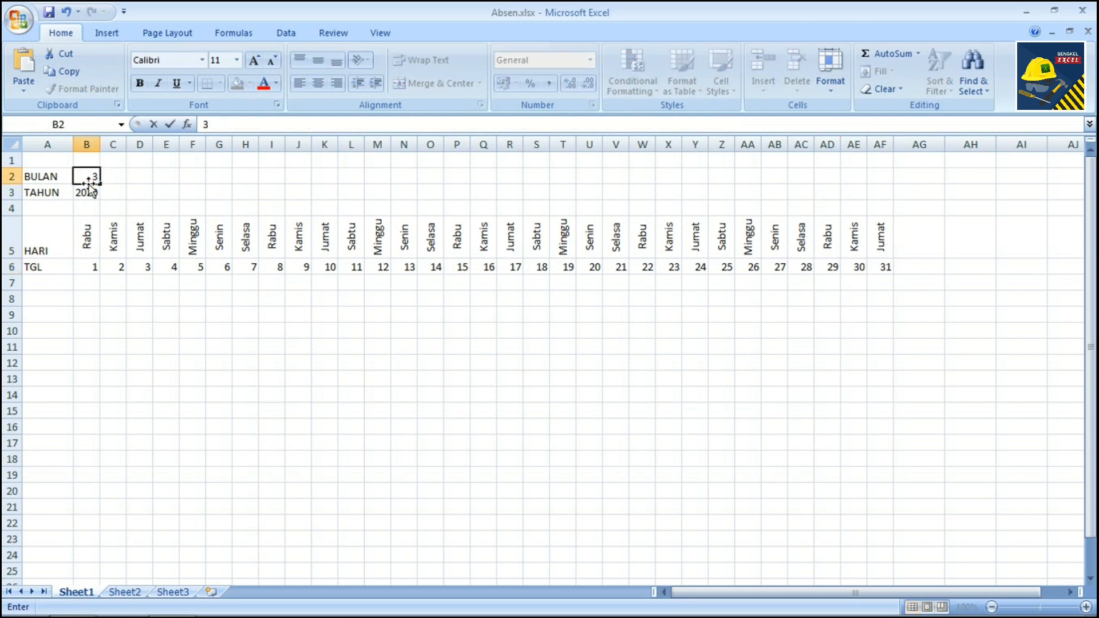
{"action": "key", "text": "Return"}
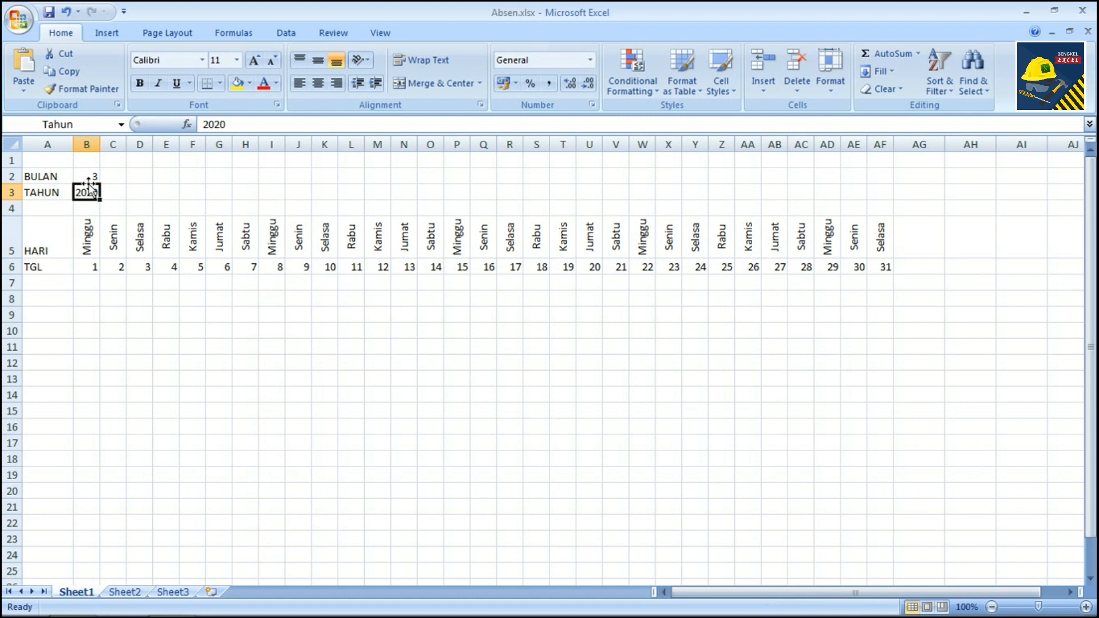
{"action": "left_click", "coordinate": [89, 182]}
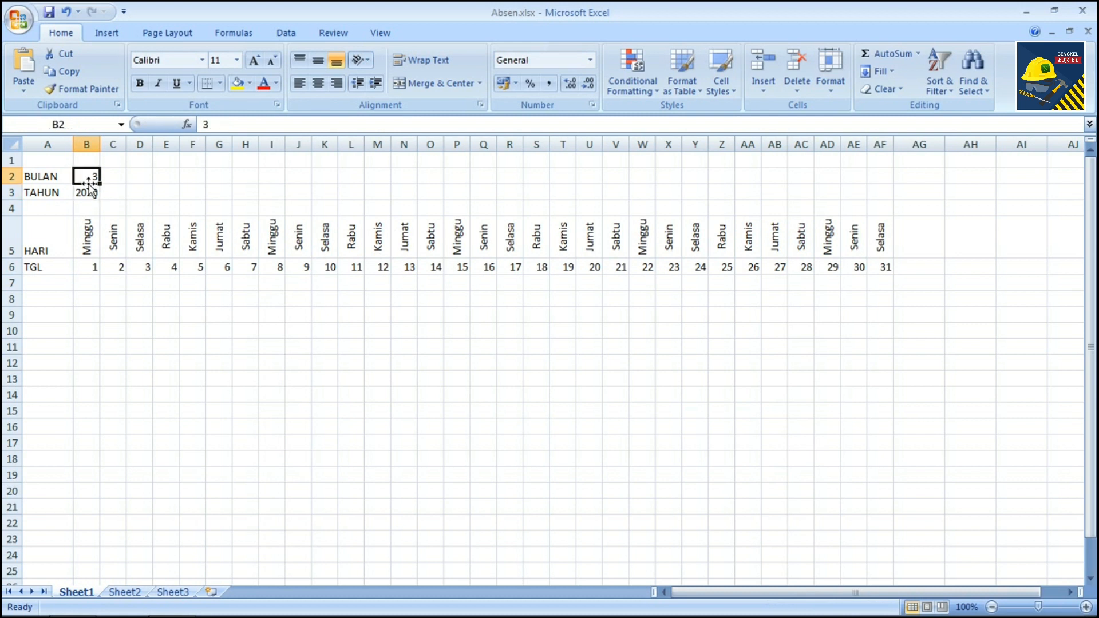
{"action": "type", "text": "4"}
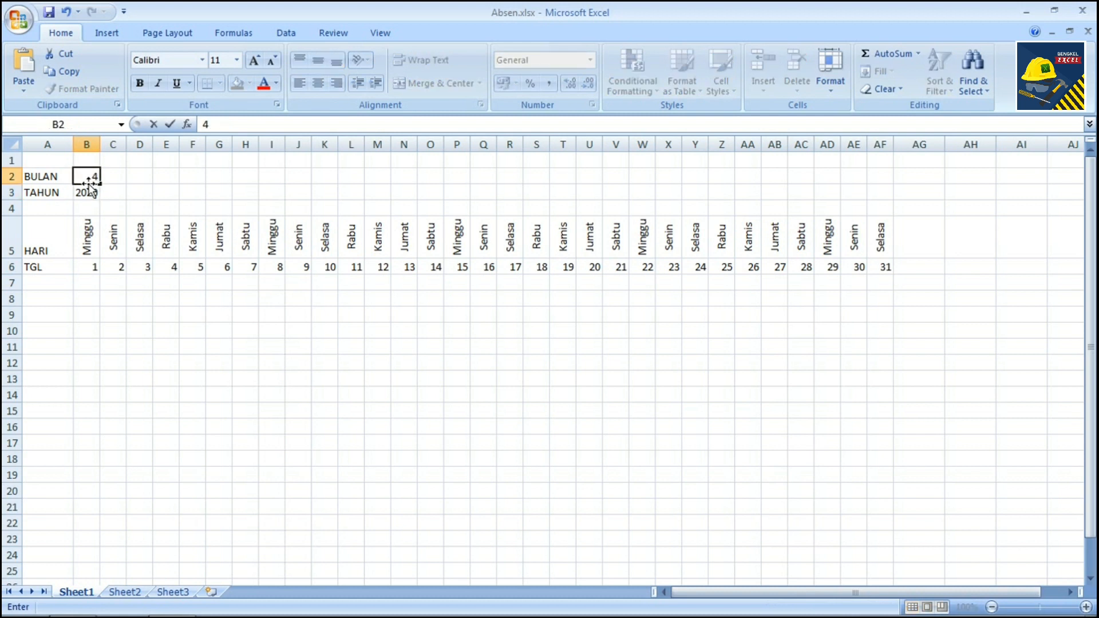
{"action": "key", "text": "Return"}
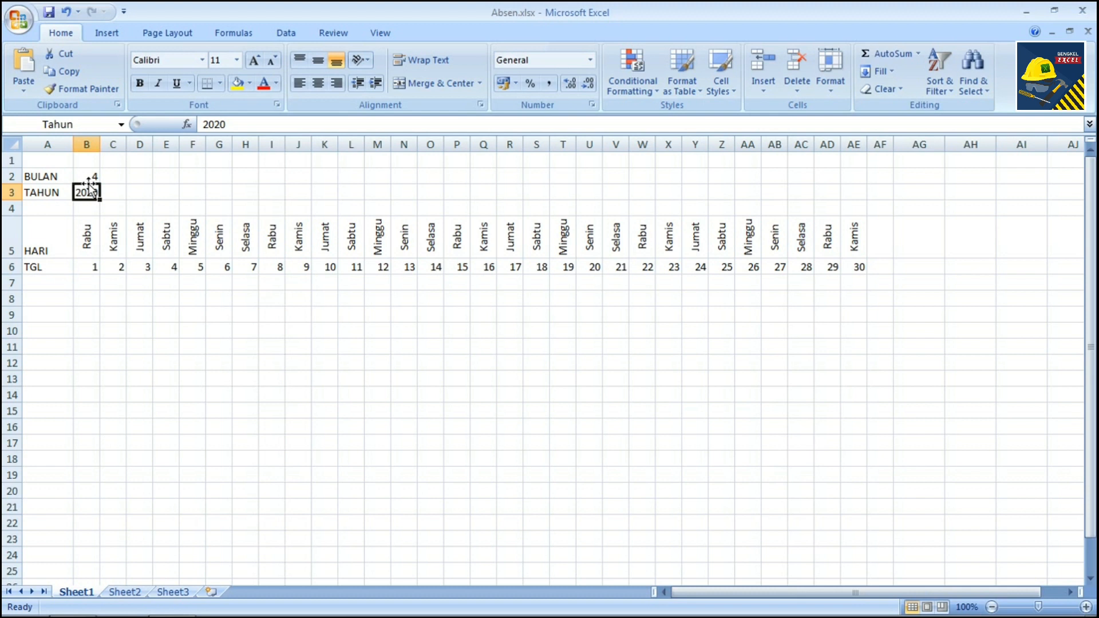
{"action": "left_click", "coordinate": [89, 182]}
{"action": "type", "text": "2"}
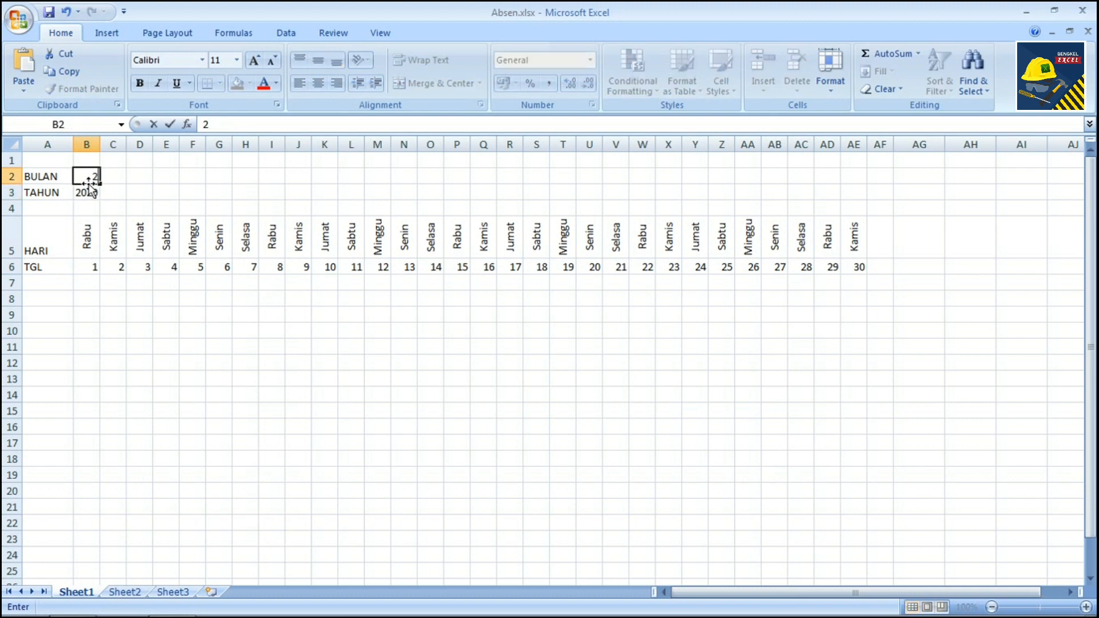
{"action": "key", "text": "Return"}
Set the month in B2 to 1
{"action": "left_click", "coordinate": [89, 182]}
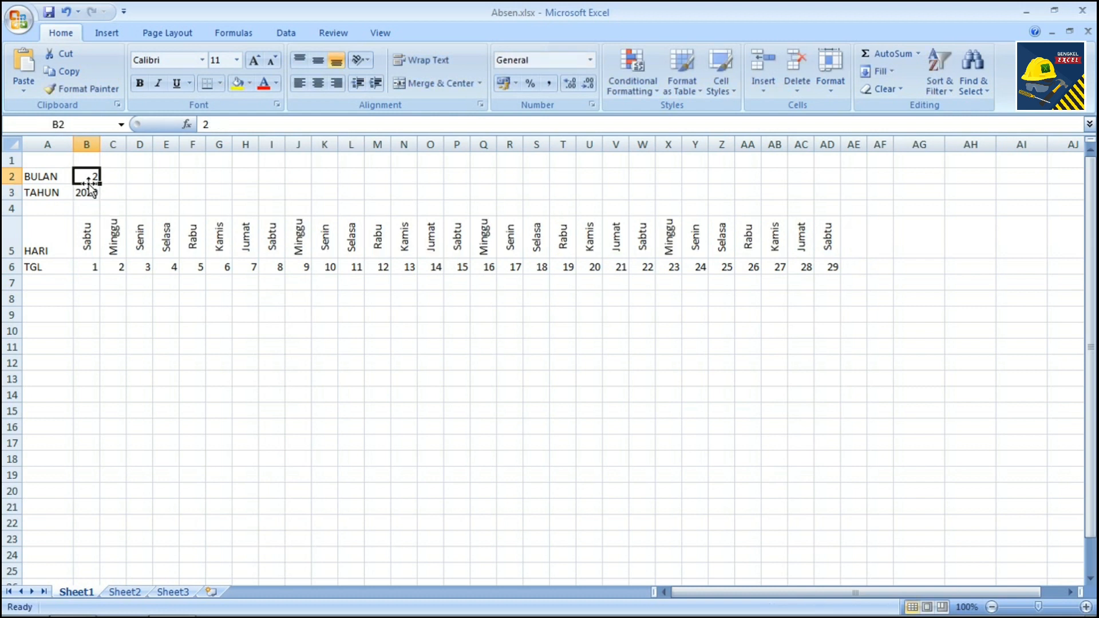
{"action": "type", "text": "1"}
{"action": "key", "text": "Return"}
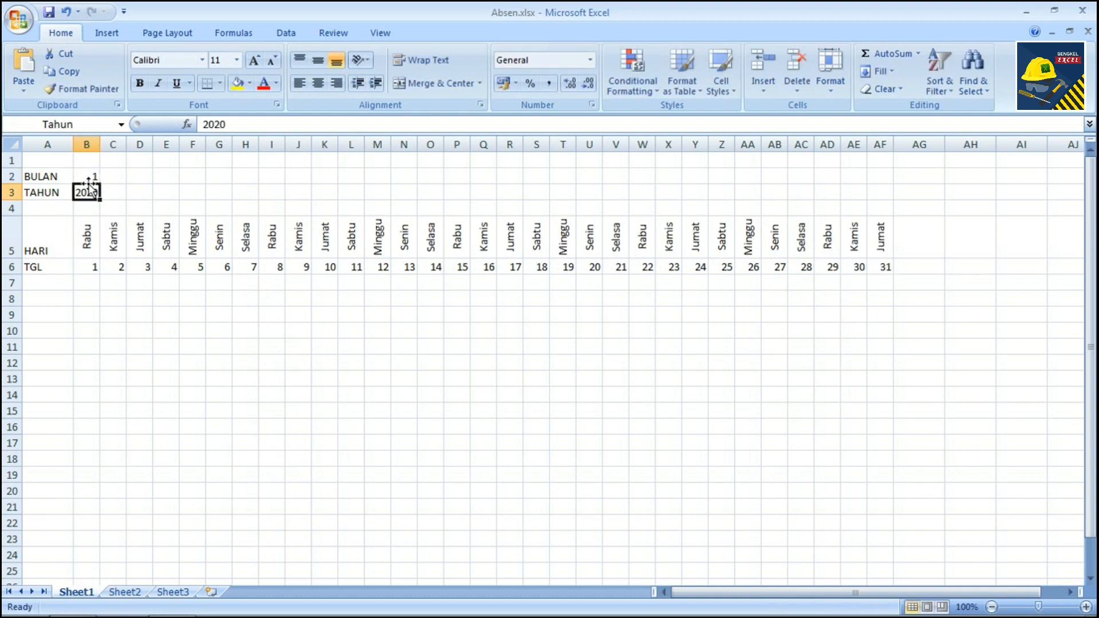
Review the day-name formulas along the HARI row, from B5 through U5
{"action": "key", "text": "Down"}
{"action": "key", "text": "Down"}
{"action": "key", "text": "Down"}
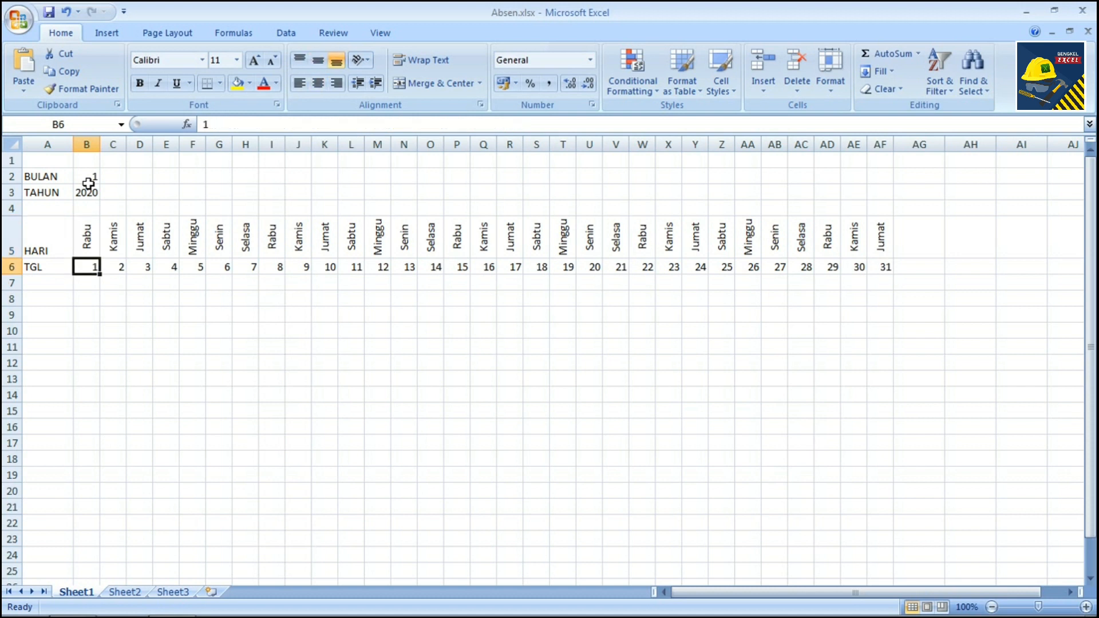
{"action": "key", "text": "Up"}
{"action": "key", "text": "Right"}
{"action": "key", "text": "Right"}
{"action": "key", "text": "Right"}
{"action": "key", "text": "Right"}
{"action": "key", "text": "Right"}
{"action": "key", "text": "Right"}
{"action": "key", "text": "Right"}
{"action": "key", "text": "Right"}
{"action": "key", "text": "Right"}
{"action": "key", "text": "Right"}
{"action": "key", "text": "Right"}
{"action": "key", "text": "Right"}
{"action": "key", "text": "Right"}
{"action": "key", "text": "Right"}
{"action": "key", "text": "Right"}
{"action": "key", "text": "Right"}
{"action": "key", "text": "Right"}
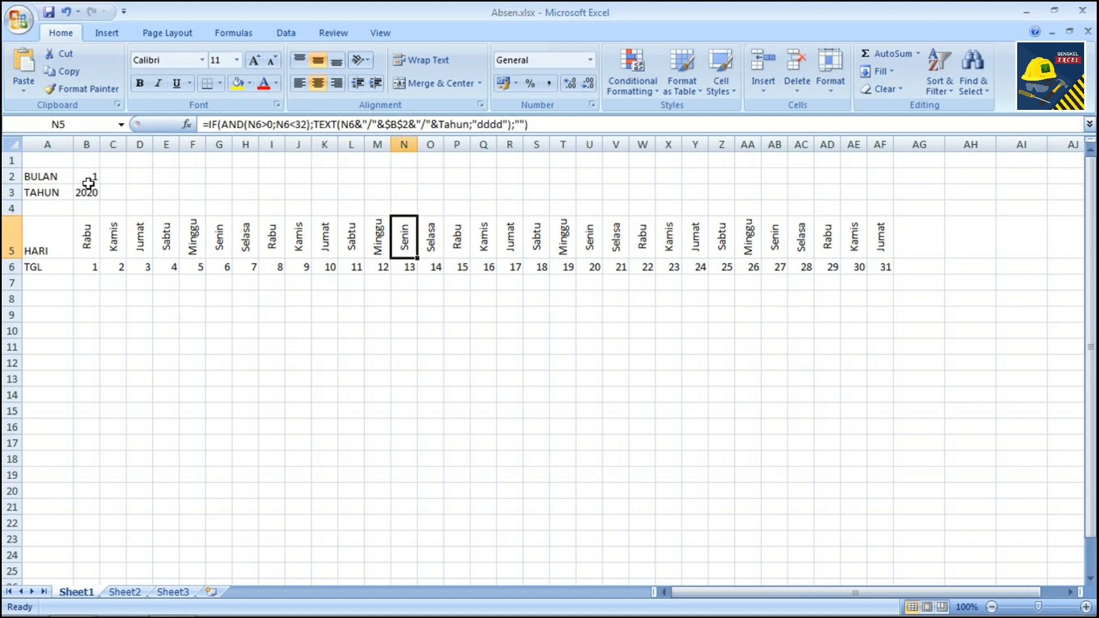
{"action": "key", "text": "Left"}
{"action": "key", "text": "Left"}
{"action": "key", "text": "Left"}
{"action": "key", "text": "Left"}
{"action": "key", "text": "Left"}
{"action": "key", "text": "Left"}
{"action": "key", "text": "Left"}
{"action": "key", "text": "Left"}
{"action": "key", "text": "Left"}
{"action": "key", "text": "Left"}
{"action": "key", "text": "Left"}
{"action": "key", "text": "Left"}
{"action": "key", "text": "Left"}
{"action": "key", "text": "Left"}
{"action": "key", "text": "Left"}
{"action": "key", "text": "Left"}
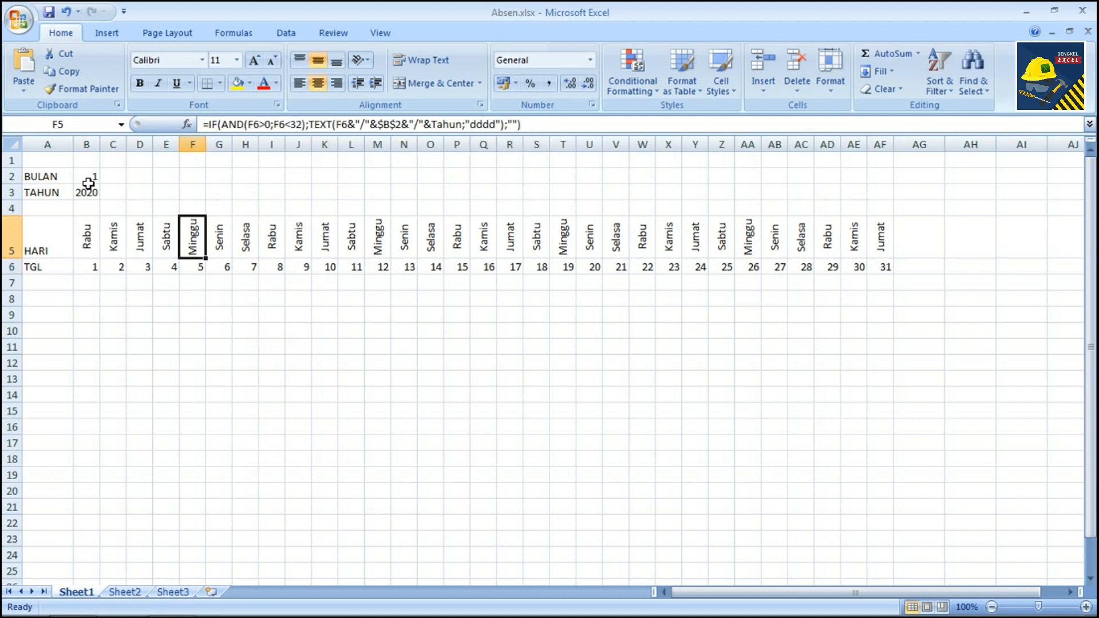
{"action": "key", "text": "Left"}
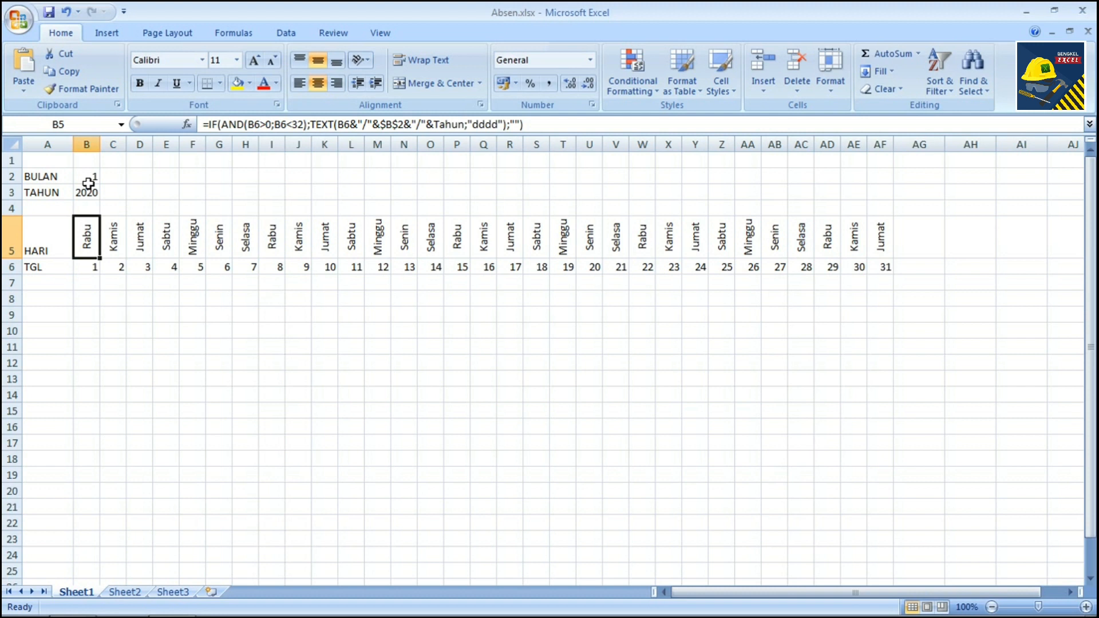
{"action": "key", "text": "Right"}
{"action": "key", "text": "Right"}
{"action": "key", "text": "Right"}
{"action": "key", "text": "Right"}
{"action": "key", "text": "Right"}
{"action": "key", "text": "Right"}
{"action": "key", "text": "Right"}
{"action": "key", "text": "Right"}
{"action": "key", "text": "Right"}
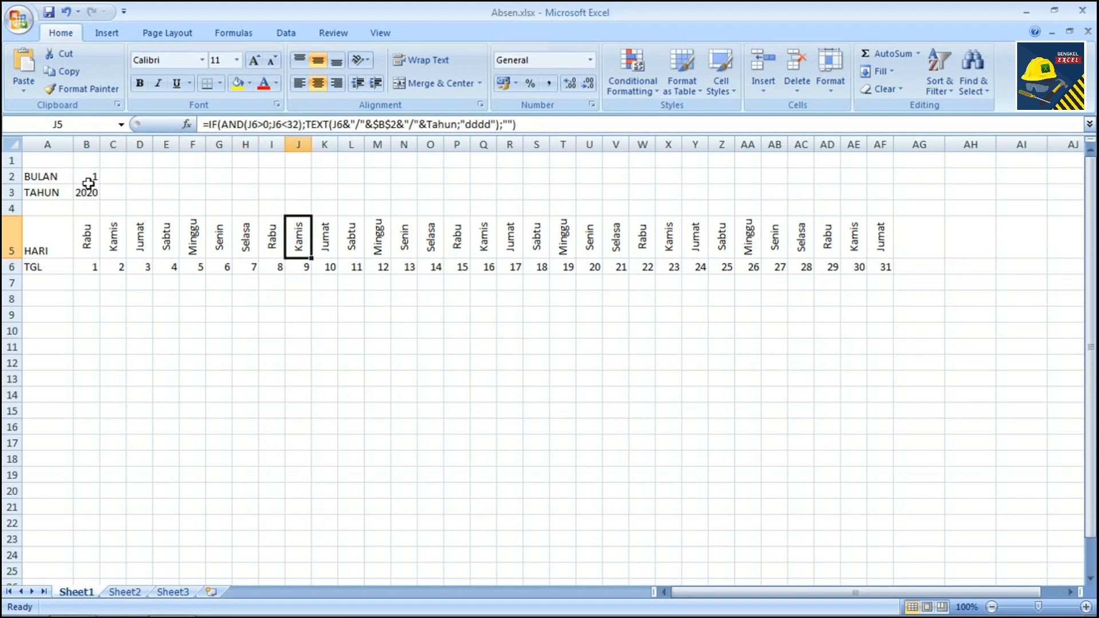
{"action": "key", "text": "Right"}
{"action": "key", "text": "Right"}
{"action": "key", "text": "Right"}
{"action": "key", "text": "Right"}
{"action": "key", "text": "Right"}
{"action": "key", "text": "Right"}
{"action": "key", "text": "Right"}
{"action": "key", "text": "Right"}
{"action": "key", "text": "Right"}
{"action": "key", "text": "Right"}
{"action": "key", "text": "Right"}
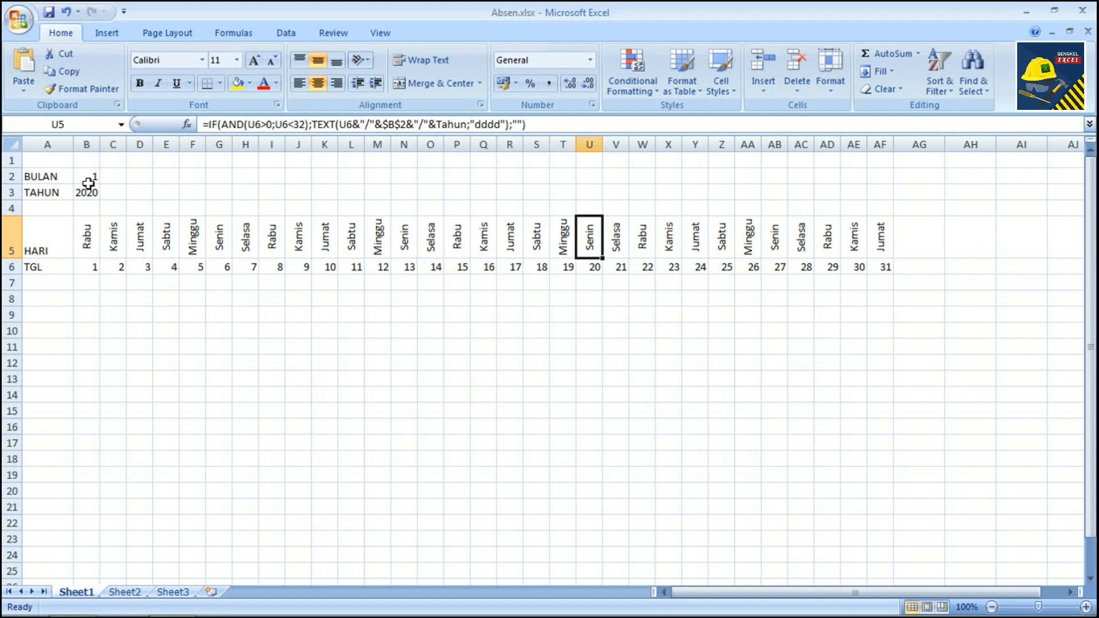
Examine the date formulas along the TGL row, comparing the ones in AD6, AE6 and AF6
{"action": "key", "text": "Down"}
{"action": "key", "text": "Right"}
{"action": "key", "text": "Right"}
{"action": "key", "text": "Right"}
{"action": "key", "text": "Right"}
{"action": "key", "text": "Right"}
{"action": "key", "text": "Right"}
{"action": "key", "text": "Right"}
{"action": "key", "text": "Right"}
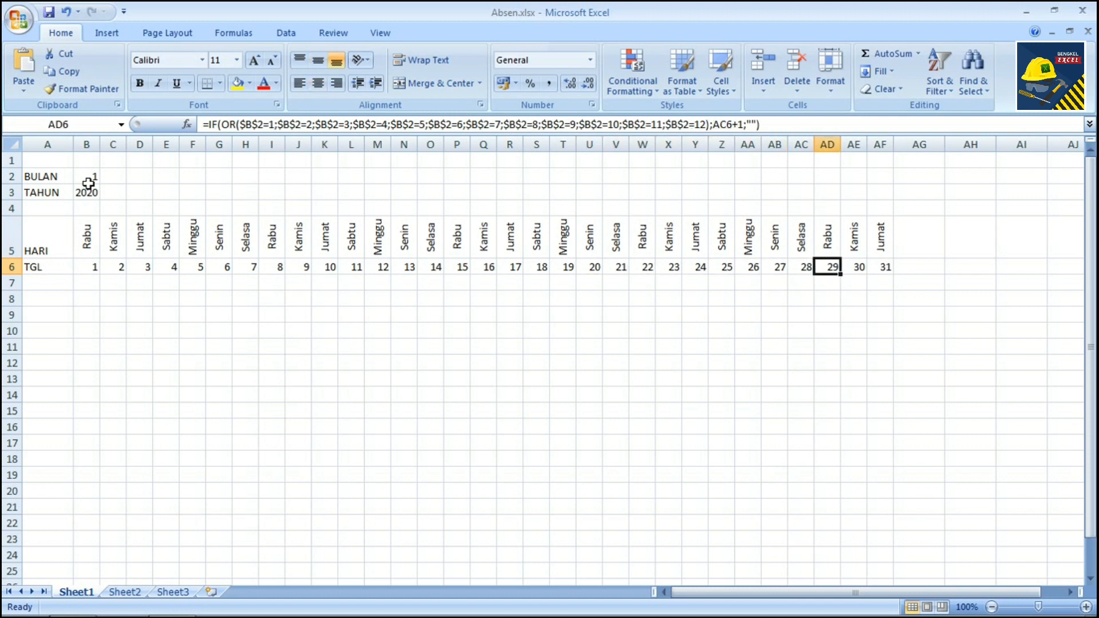
{"action": "key", "text": "Right"}
{"action": "key", "text": "Right"}
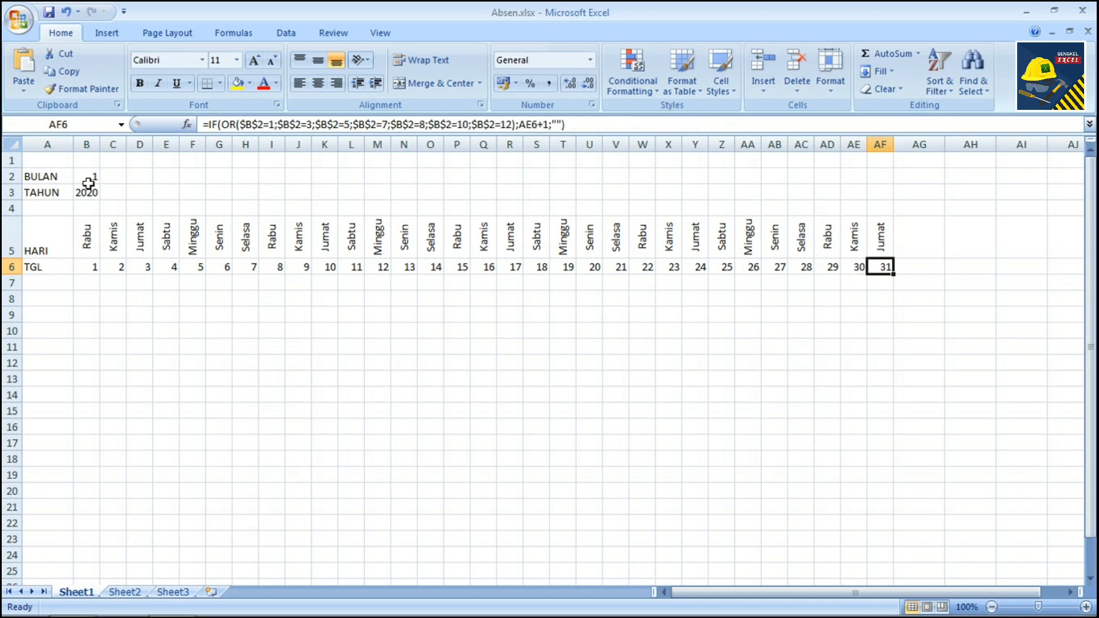
{"action": "key", "text": "Left"}
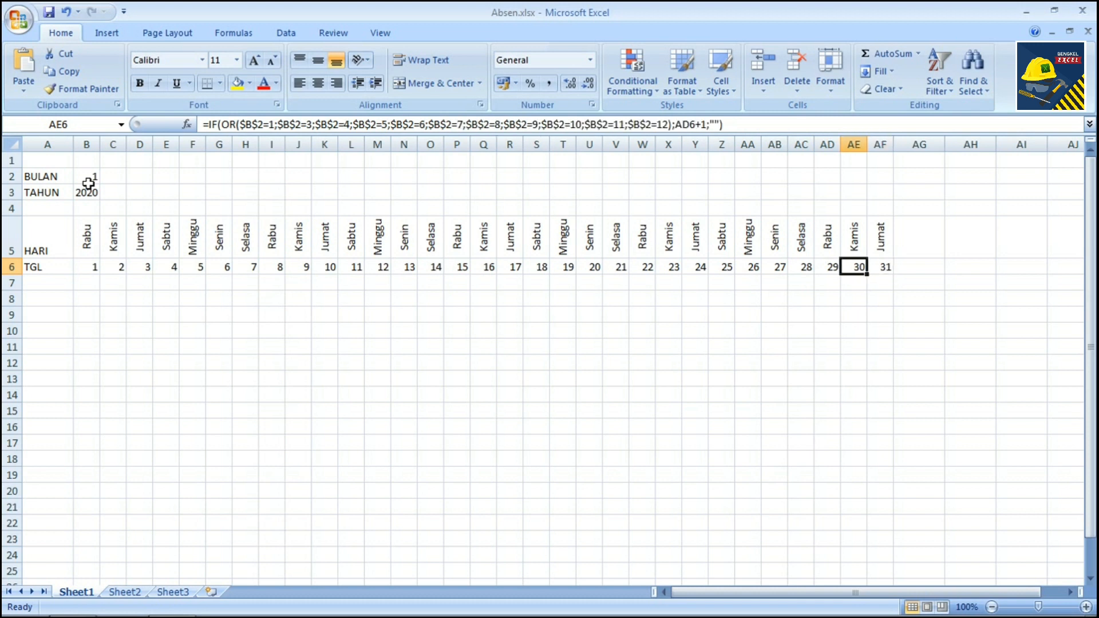
{"action": "key", "text": "Left"}
{"action": "key", "text": "Right"}
{"action": "key", "text": "Left"}
{"action": "key", "text": "Left"}
{"action": "key", "text": "Left"}
{"action": "key", "text": "Left"}
{"action": "key", "text": "Left"}
{"action": "key", "text": "Left"}
{"action": "key", "text": "Left"}
{"action": "key", "text": "Left"}
{"action": "key", "text": "Left"}
{"action": "key", "text": "Left"}
{"action": "key", "text": "Left"}
{"action": "key", "text": "Left"}
{"action": "key", "text": "Left"}
{"action": "key", "text": "Left"}
{"action": "key", "text": "Left"}
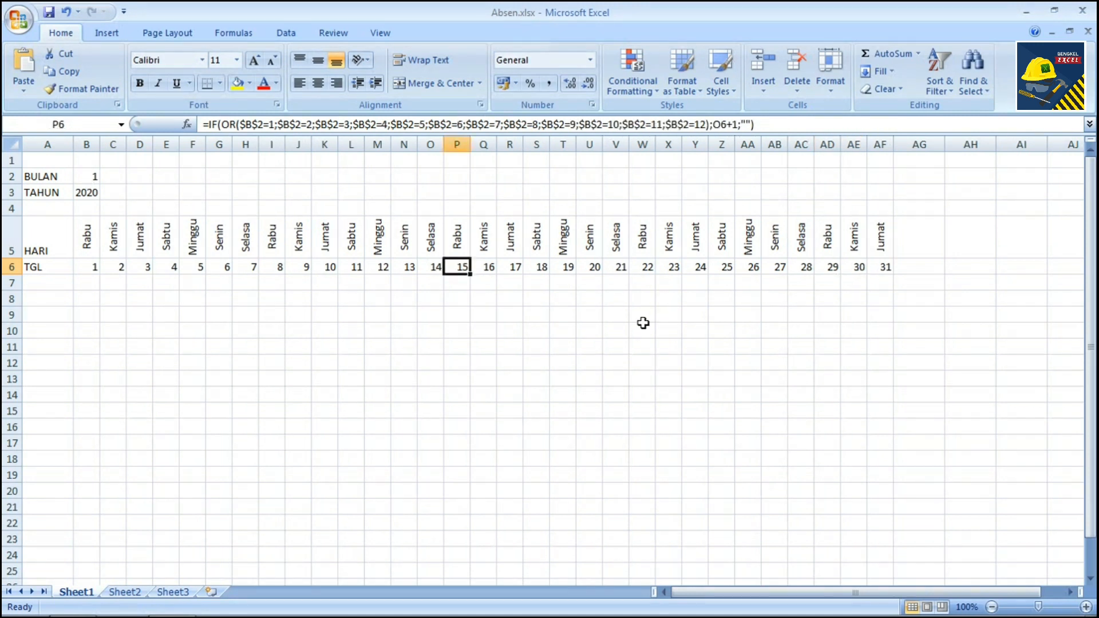
{"action": "left_click", "coordinate": [642, 330]}
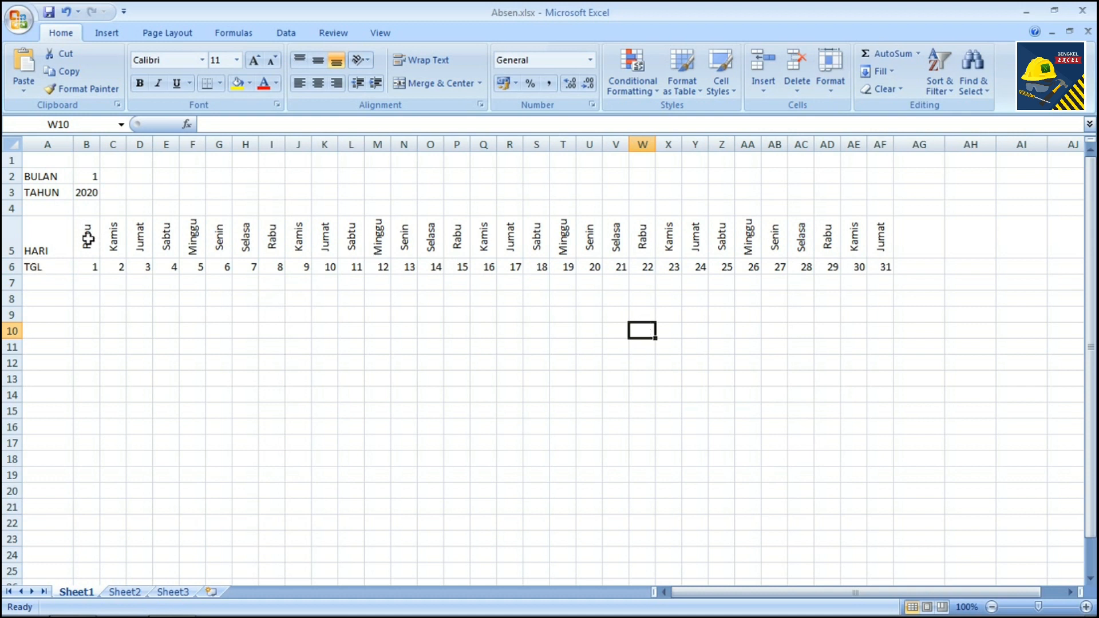
Fill the day-name cells B5:AF5 with a light blue theme color and apply All Borders to them
{"action": "left_click_drag", "start_coordinate": [73, 241], "coordinate": [79, 240]}
{"action": "key", "text": "shift+Right"}
{"action": "key", "text": "shift+Right"}
{"action": "key", "text": "shift+Right"}
{"action": "key", "text": "shift+Right"}
{"action": "key", "text": "shift+Right"}
{"action": "key", "text": "shift+Right"}
{"action": "key", "text": "shift+Right"}
{"action": "key", "text": "shift+Right"}
{"action": "key", "text": "shift+Right"}
{"action": "key", "text": "shift+Right"}
{"action": "key", "text": "shift+Right"}
{"action": "key", "text": "shift+Right"}
{"action": "key", "text": "shift+Right"}
{"action": "key", "text": "shift+Right"}
{"action": "key", "text": "shift+Right"}
{"action": "key", "text": "shift+Right"}
{"action": "key", "text": "shift+Right"}
{"action": "key", "text": "shift+Right"}
{"action": "key", "text": "shift+Right"}
{"action": "key", "text": "shift+Right"}
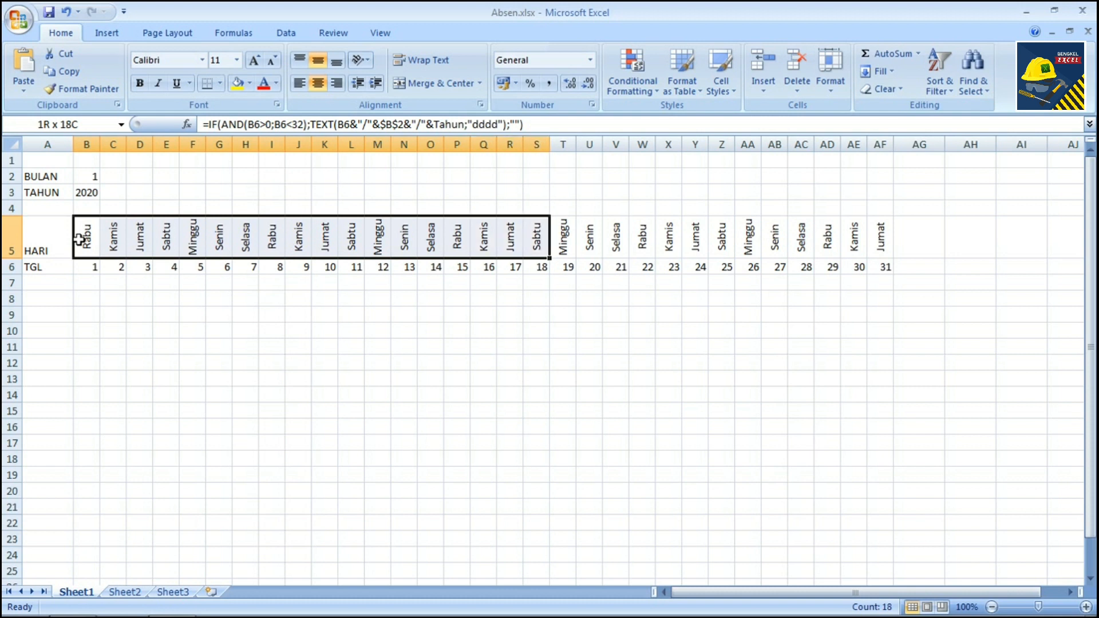
{"action": "key", "text": "shift+Right"}
{"action": "key", "text": "shift+Right"}
{"action": "key", "text": "shift+Right"}
{"action": "key", "text": "shift+Right"}
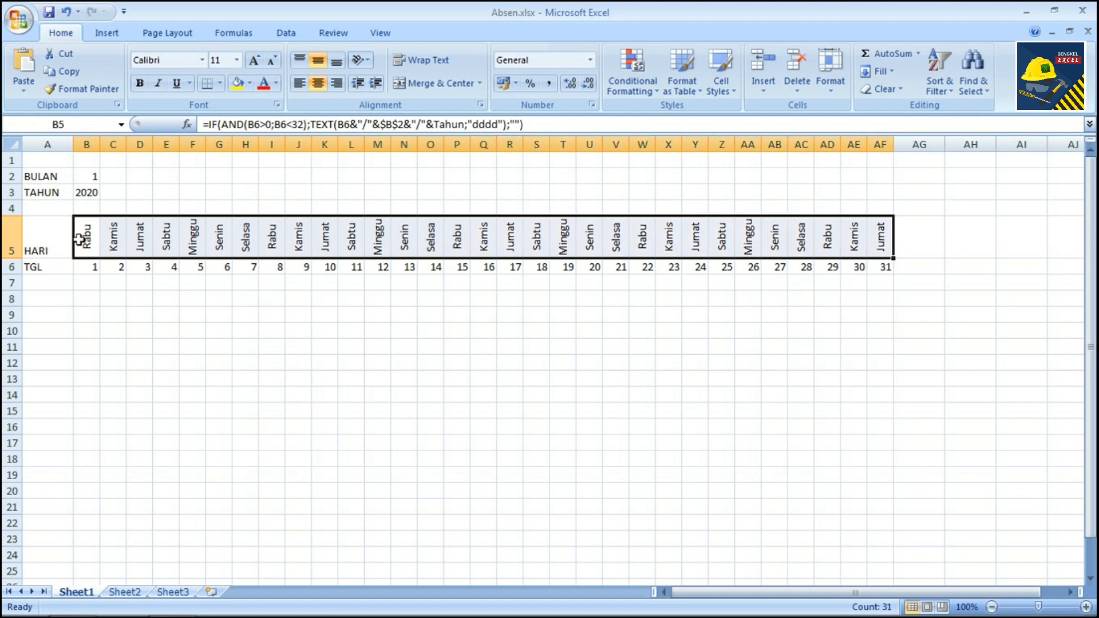
{"action": "left_click", "coordinate": [237, 83]}
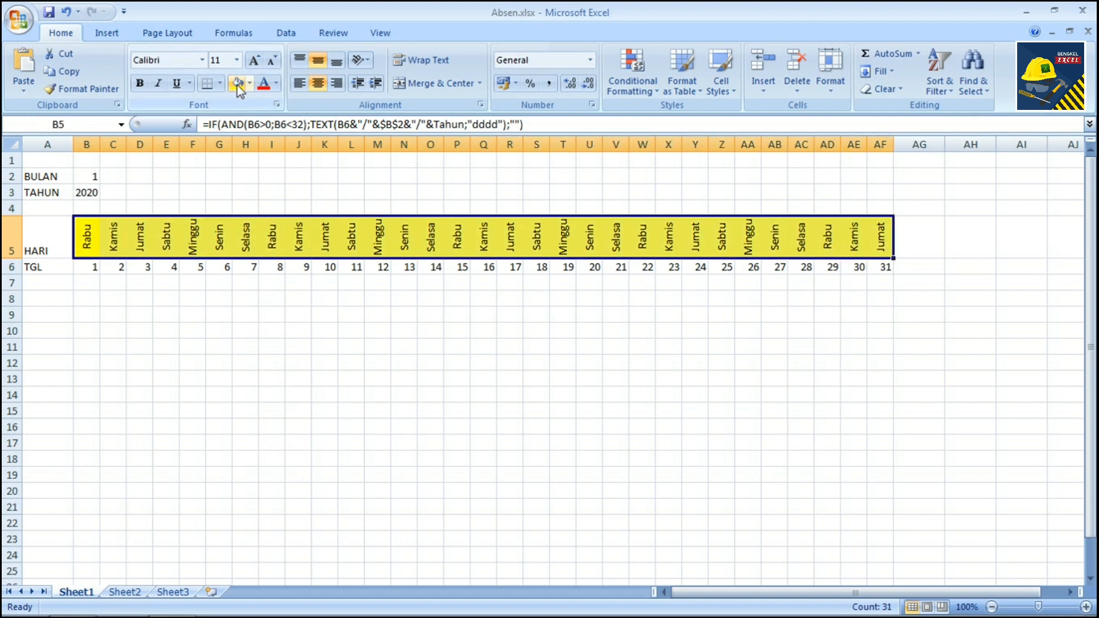
{"action": "left_click", "coordinate": [250, 84]}
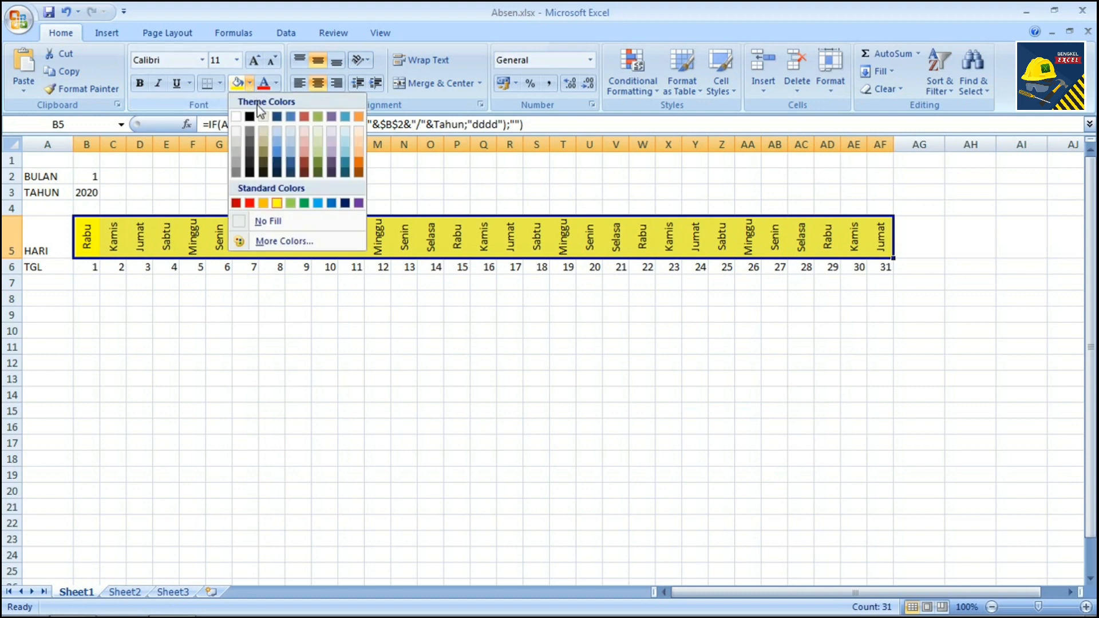
{"action": "left_click", "coordinate": [290, 134]}
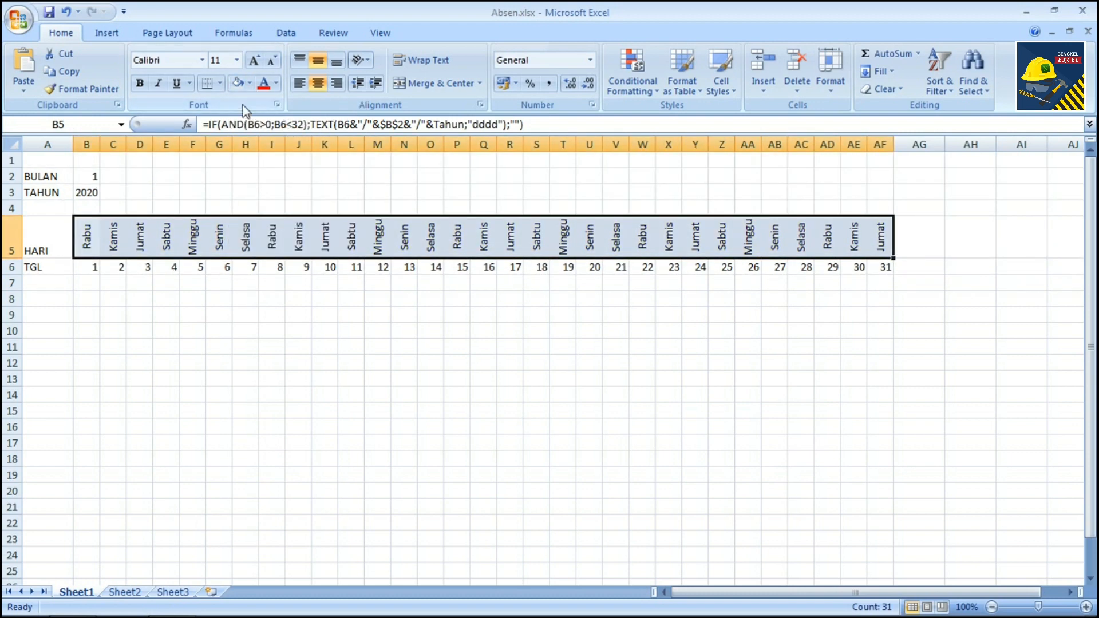
{"action": "left_click", "coordinate": [220, 83]}
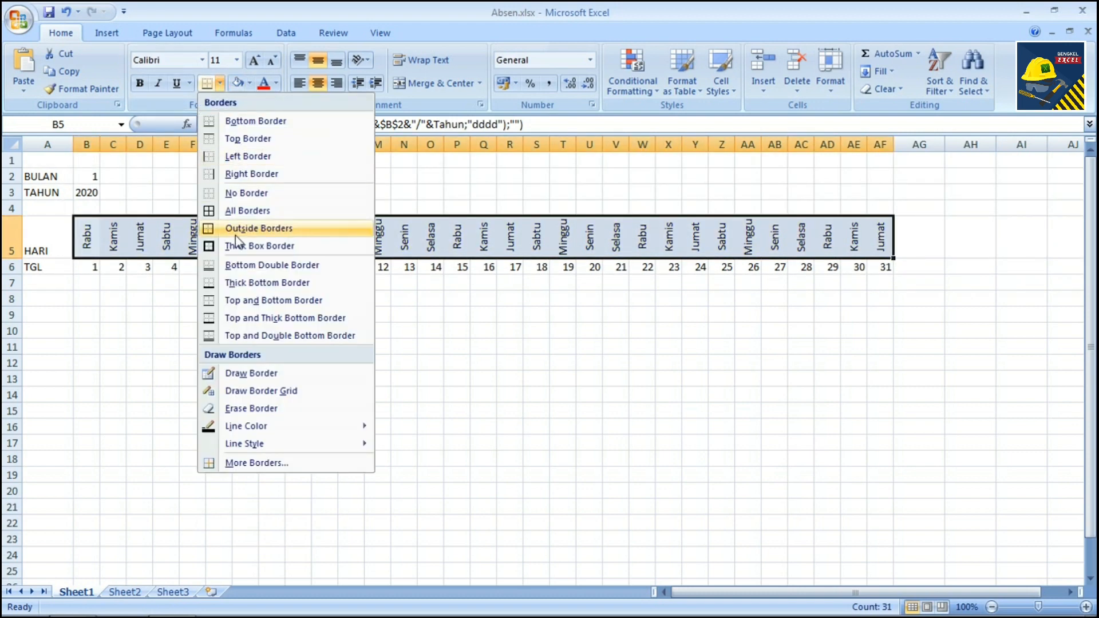
{"action": "left_click", "coordinate": [253, 211]}
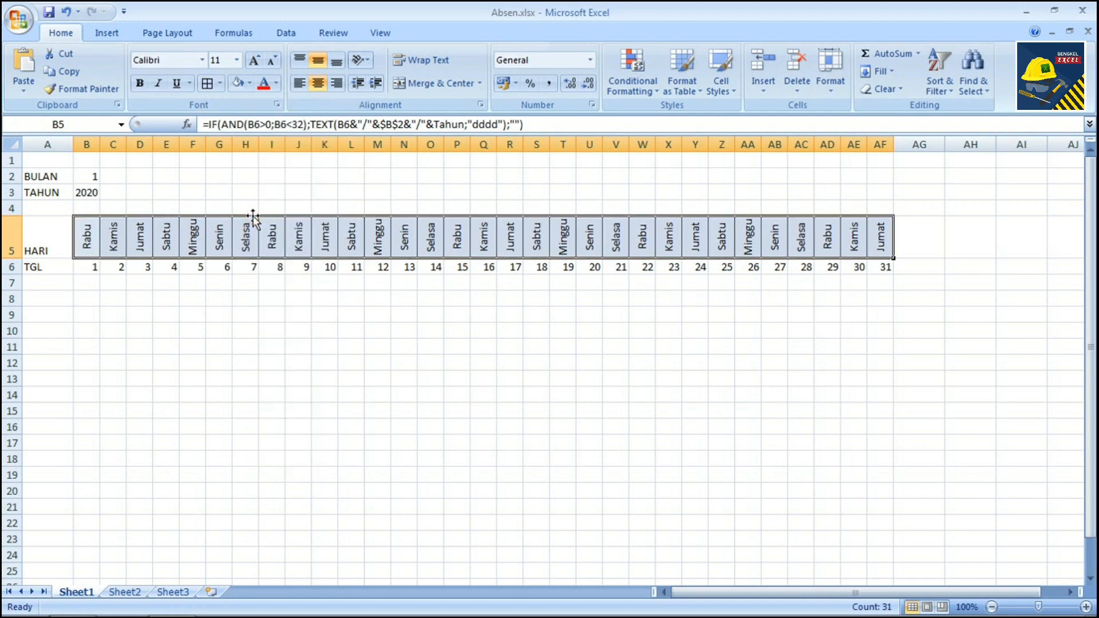
Apply All Borders and a standard yellow fill to the date cells B6:AF6
{"action": "left_click", "coordinate": [83, 264]}
{"action": "key", "text": "shift+Right"}
{"action": "key", "text": "shift+Right"}
{"action": "key", "text": "shift+Right"}
{"action": "key", "text": "shift+Right"}
{"action": "key", "text": "shift+Right"}
{"action": "key", "text": "shift+Right"}
{"action": "key", "text": "shift+Right"}
{"action": "key", "text": "shift+Right"}
{"action": "key", "text": "shift+Right"}
{"action": "key", "text": "shift+Right"}
{"action": "key", "text": "shift+Right"}
{"action": "key", "text": "shift+Right"}
{"action": "key", "text": "shift+Right"}
{"action": "key", "text": "shift+Right"}
{"action": "key", "text": "shift+Right"}
{"action": "key", "text": "shift+Right"}
{"action": "key", "text": "shift+Right"}
{"action": "key", "text": "shift+Right"}
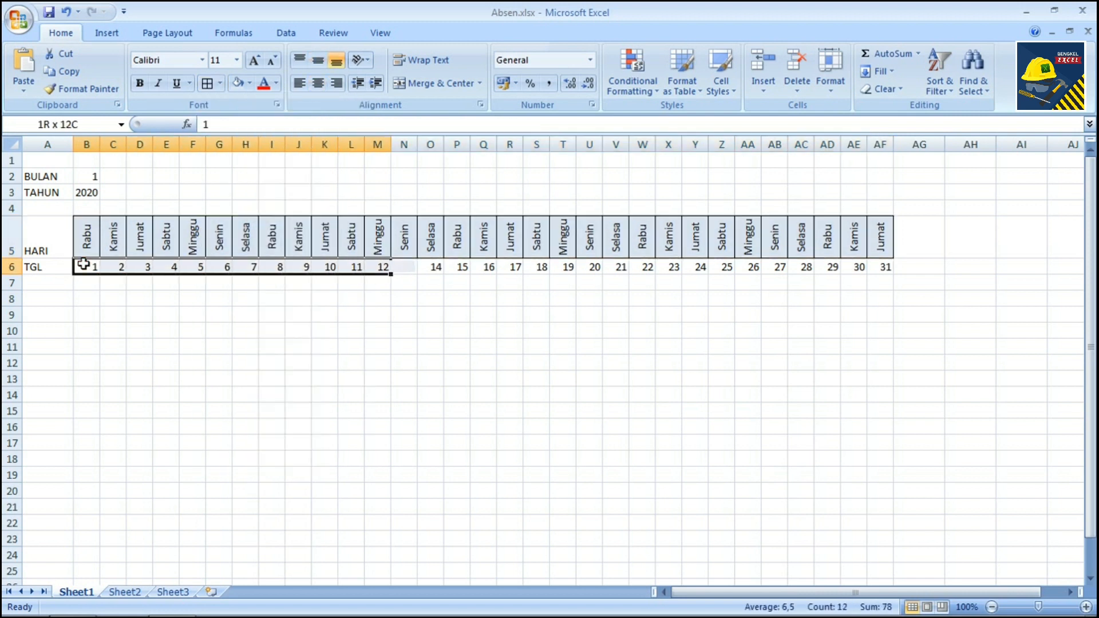
{"action": "key", "text": "shift+Right"}
{"action": "key", "text": "shift+Right"}
{"action": "key", "text": "shift+Right"}
{"action": "key", "text": "shift+Right"}
{"action": "key", "text": "shift+Right"}
{"action": "key", "text": "shift+Right"}
{"action": "key", "text": "shift+Right"}
{"action": "key", "text": "shift+Right"}
{"action": "key", "text": "shift+Right"}
{"action": "key", "text": "shift+Right"}
{"action": "key", "text": "shift+Right"}
{"action": "key", "text": "shift+Right"}
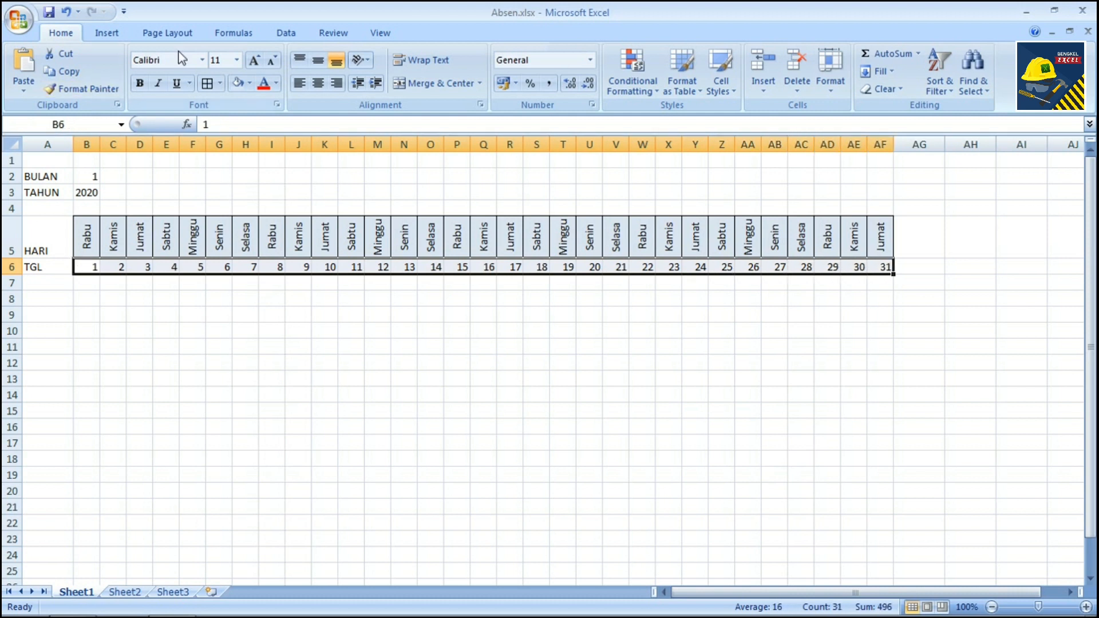
{"action": "left_click", "coordinate": [209, 83]}
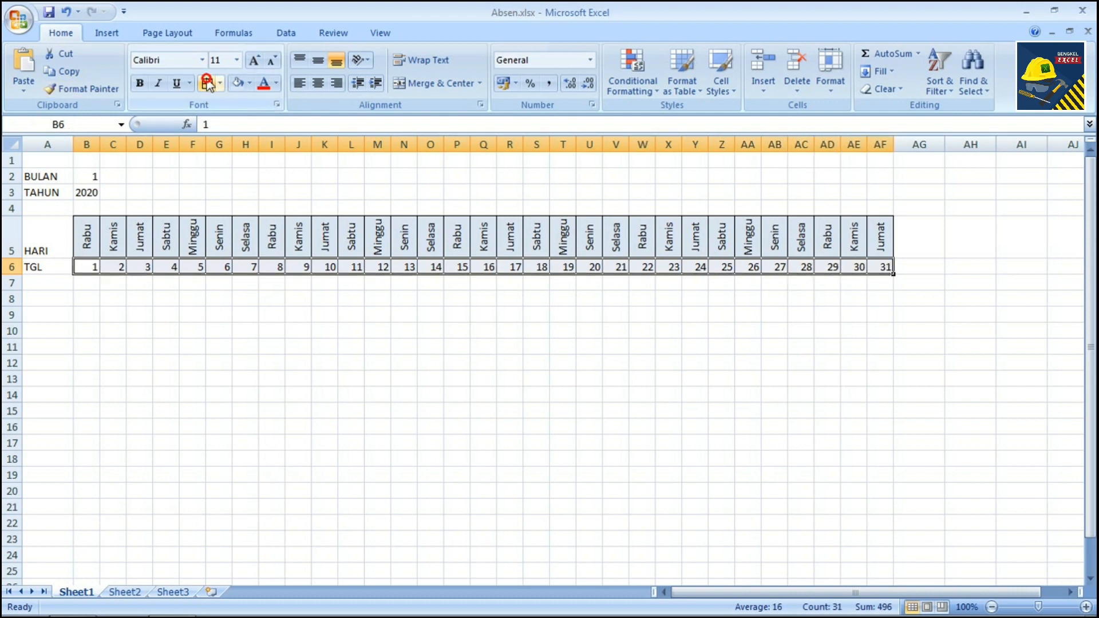
{"action": "left_click", "coordinate": [249, 83]}
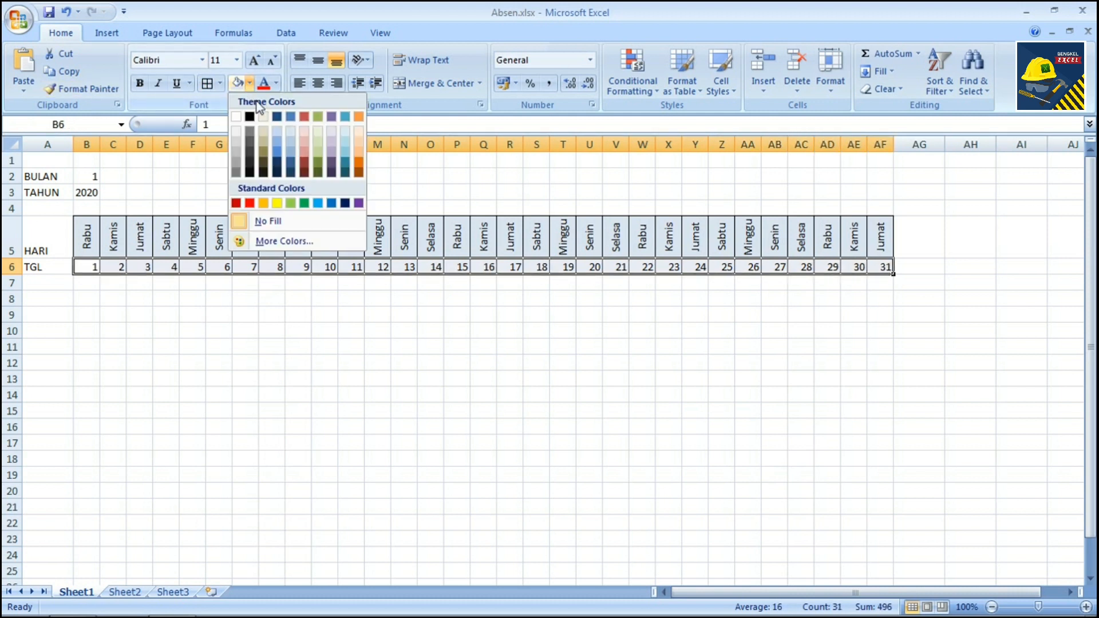
{"action": "left_click", "coordinate": [278, 202]}
Center the dates in B6:AF6 horizontally and vertically, and save the workbook
{"action": "left_click", "coordinate": [318, 83]}
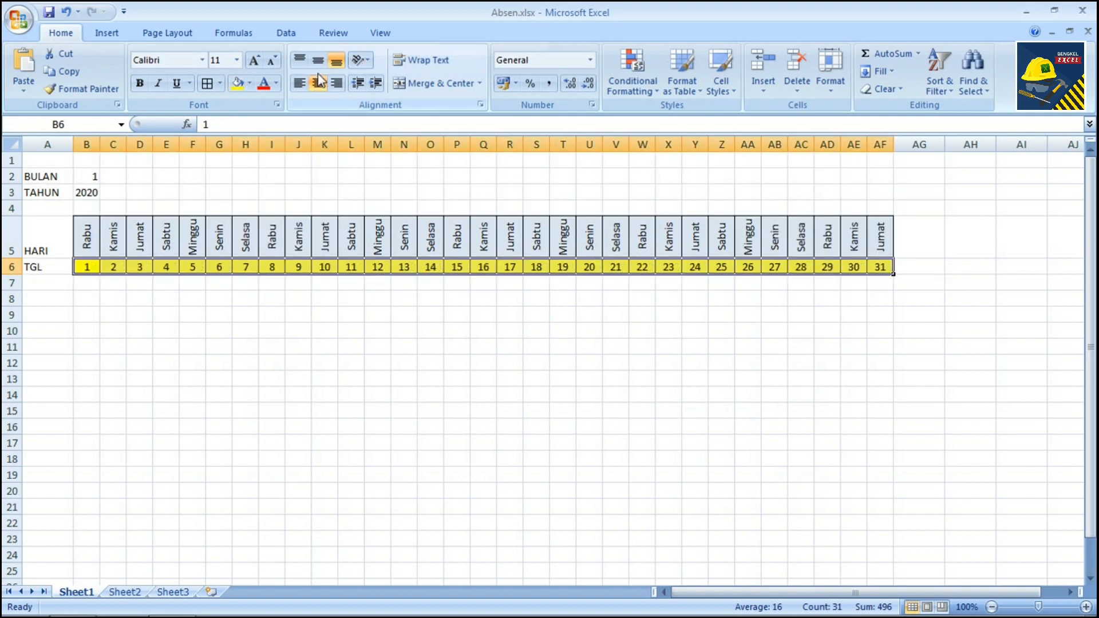
{"action": "left_click", "coordinate": [318, 61]}
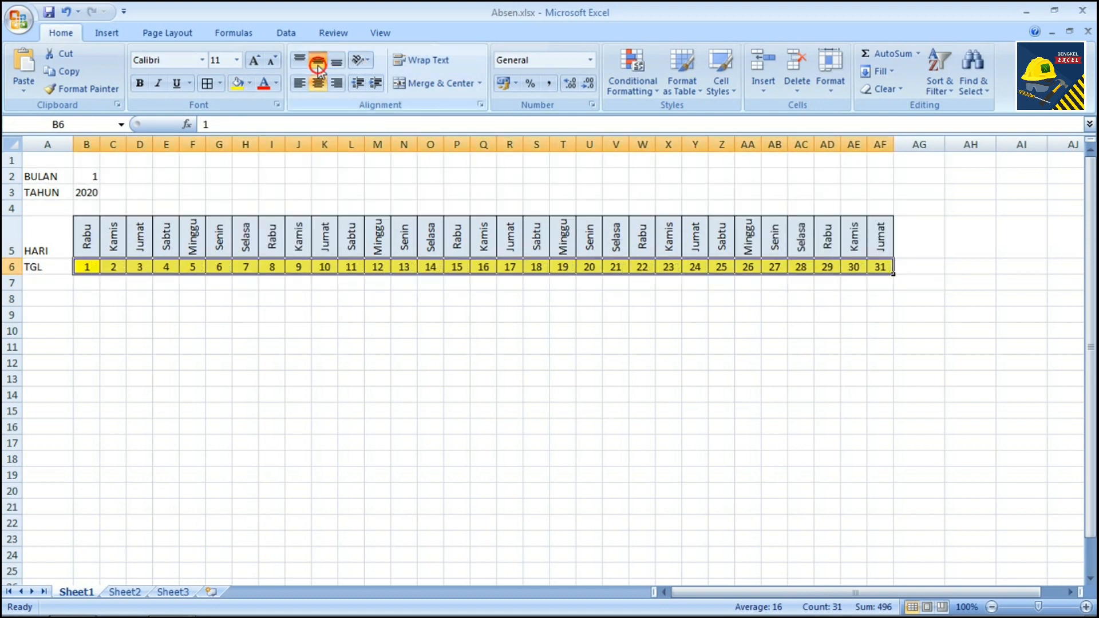
{"action": "left_click", "coordinate": [49, 11]}
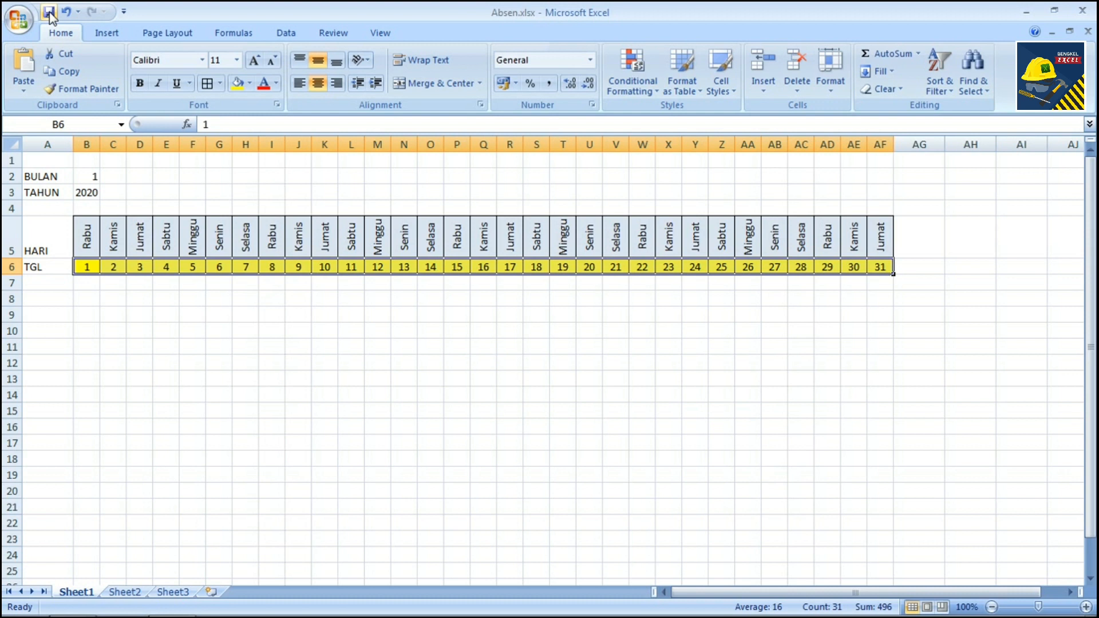
Add an Equal To conditional formatting rule to B5:AF5 that marks "Minggu" with Light Red Fill with Dark Red Text
{"action": "key", "text": "Up"}
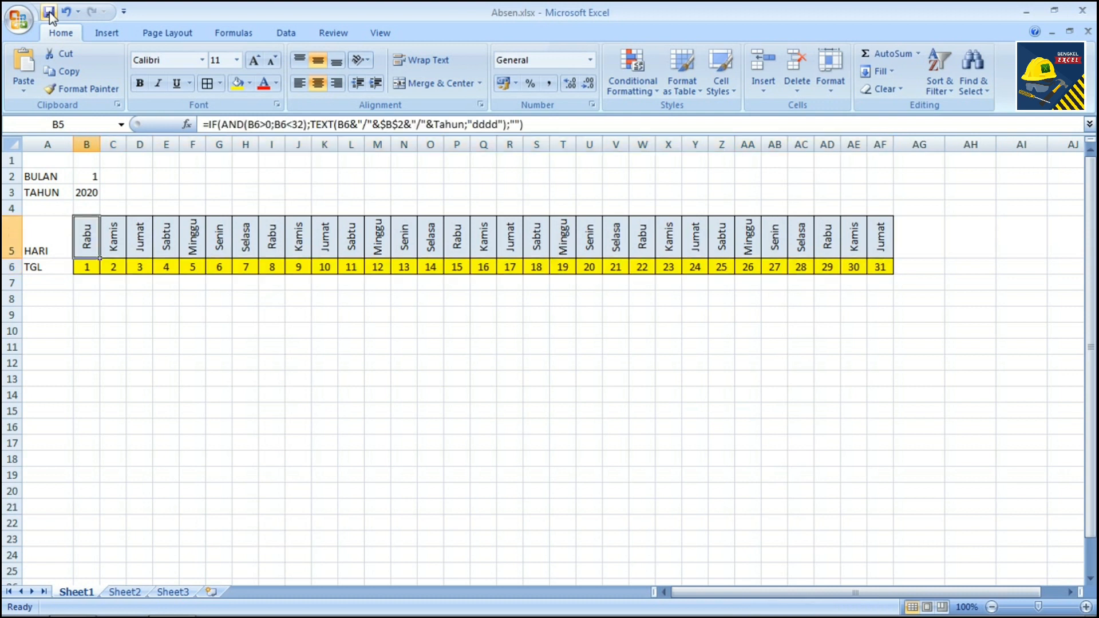
{"action": "key", "text": "Down"}
{"action": "key", "text": "Right"}
{"action": "key", "text": "Up"}
{"action": "key", "text": "Left"}
{"action": "key", "text": "shift+Right"}
{"action": "key", "text": "shift+Right"}
{"action": "key", "text": "shift+Right"}
{"action": "key", "text": "shift+Right"}
{"action": "key", "text": "shift+Right"}
{"action": "key", "text": "shift+Right"}
{"action": "key", "text": "shift+Right"}
{"action": "key", "text": "shift+Right"}
{"action": "key", "text": "shift+Right"}
{"action": "key", "text": "shift+Right"}
{"action": "key", "text": "shift+Right"}
{"action": "key", "text": "shift+Right"}
{"action": "key", "text": "shift+Right"}
{"action": "key", "text": "shift+Right"}
{"action": "key", "text": "shift+Right"}
{"action": "key", "text": "shift+Right"}
{"action": "key", "text": "shift+Right"}
{"action": "key", "text": "shift+Right"}
{"action": "key", "text": "shift+Right"}
{"action": "key", "text": "shift+Right"}
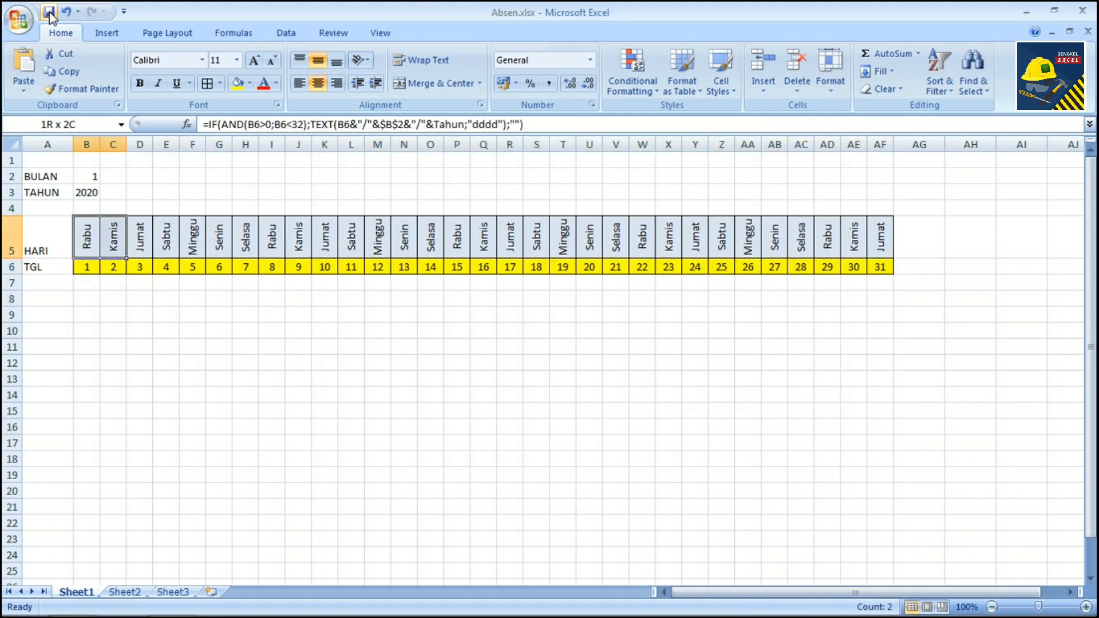
{"action": "key", "text": "shift+Right"}
{"action": "key", "text": "shift+Right"}
{"action": "key", "text": "shift+Right"}
{"action": "key", "text": "shift+Right"}
{"action": "key", "text": "shift+Right"}
{"action": "key", "text": "shift+Right"}
{"action": "key", "text": "shift+Right"}
{"action": "key", "text": "shift+Right"}
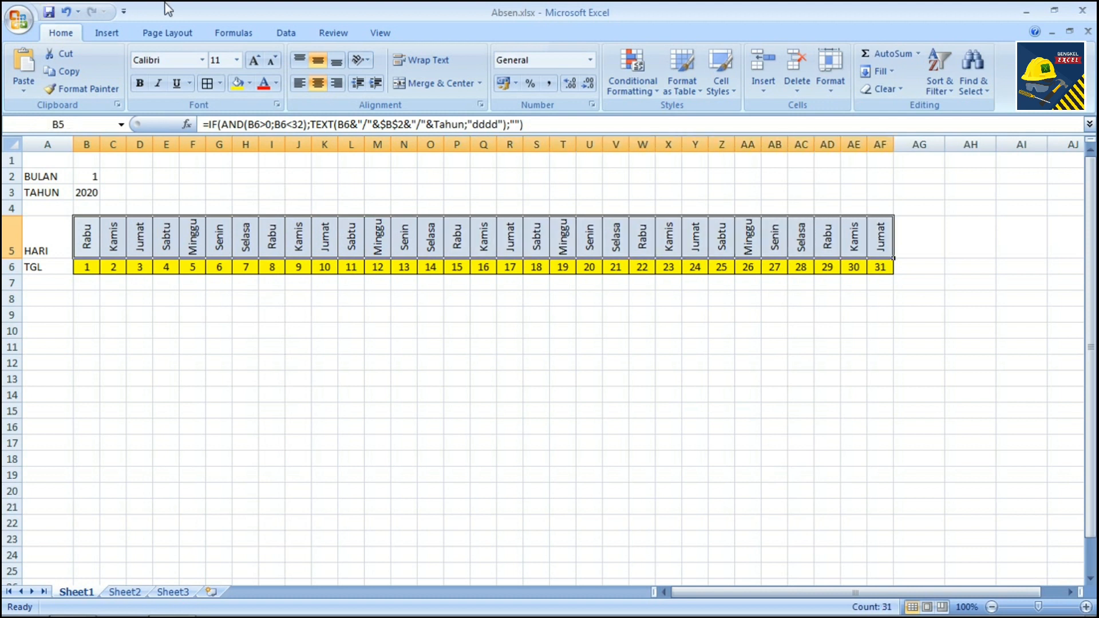
{"action": "left_click", "coordinate": [609, 87]}
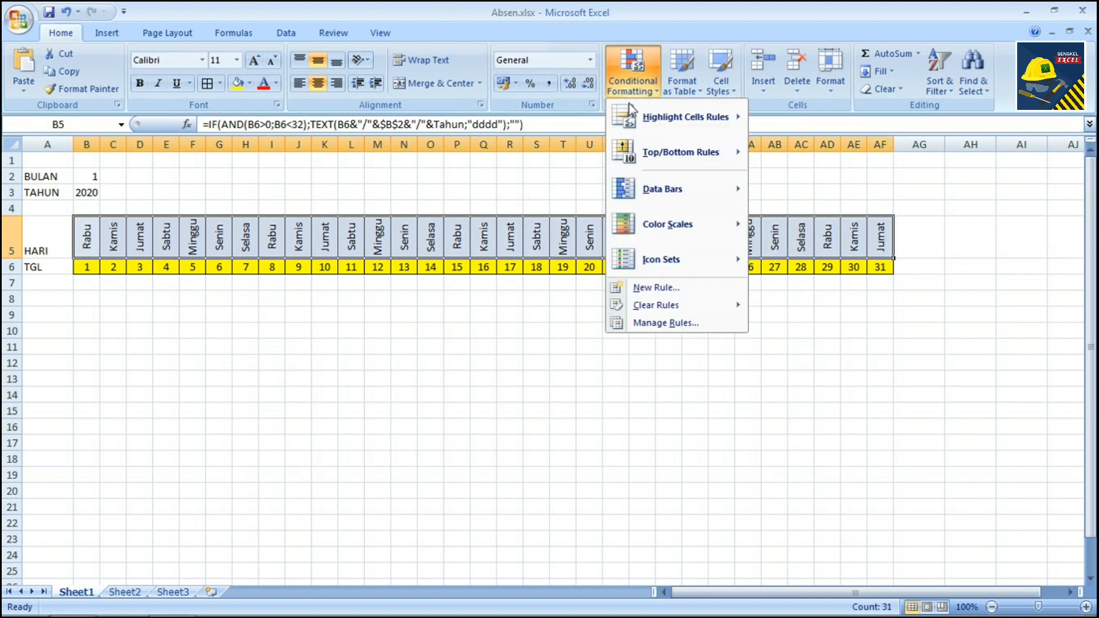
{"action": "mouse_move", "coordinate": [641, 113]}
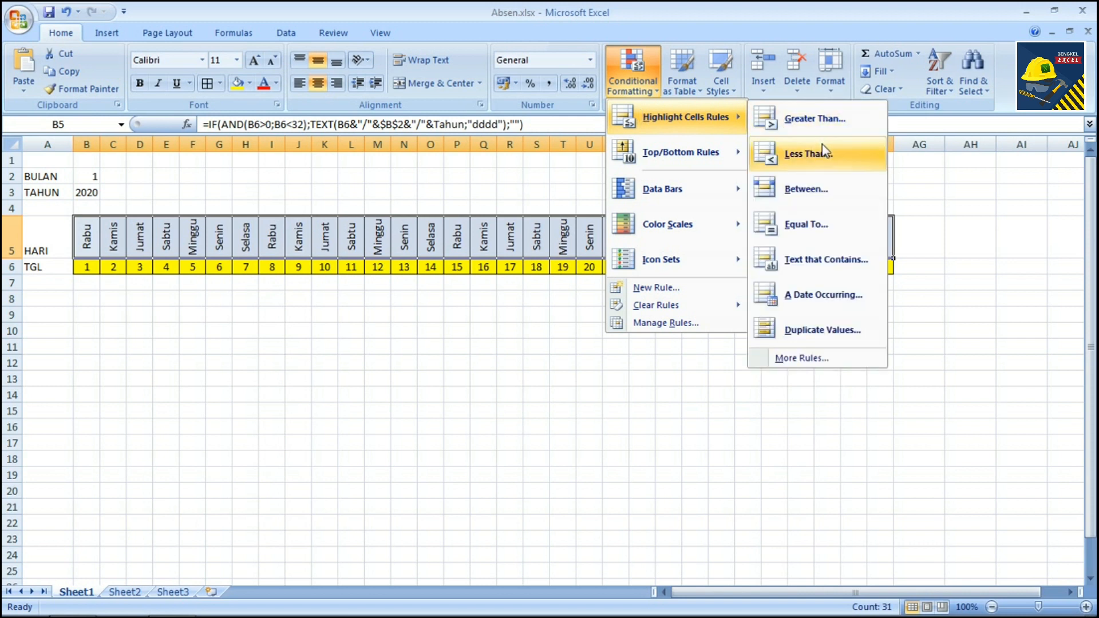
{"action": "left_click", "coordinate": [817, 218]}
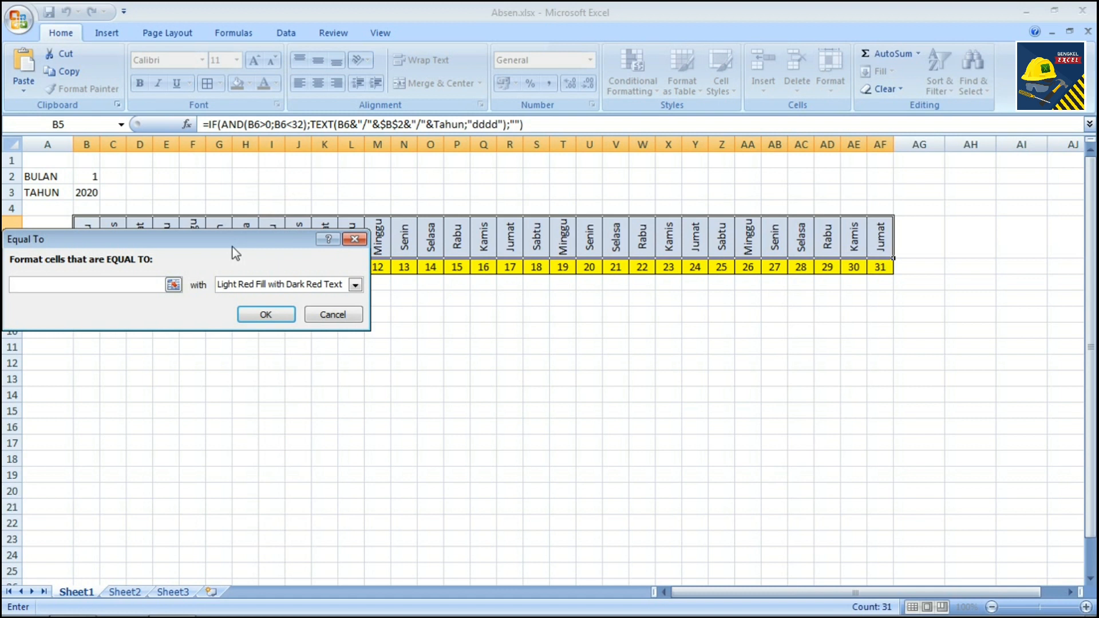
{"action": "left_click_drag", "start_coordinate": [232, 247], "coordinate": [513, 341]}
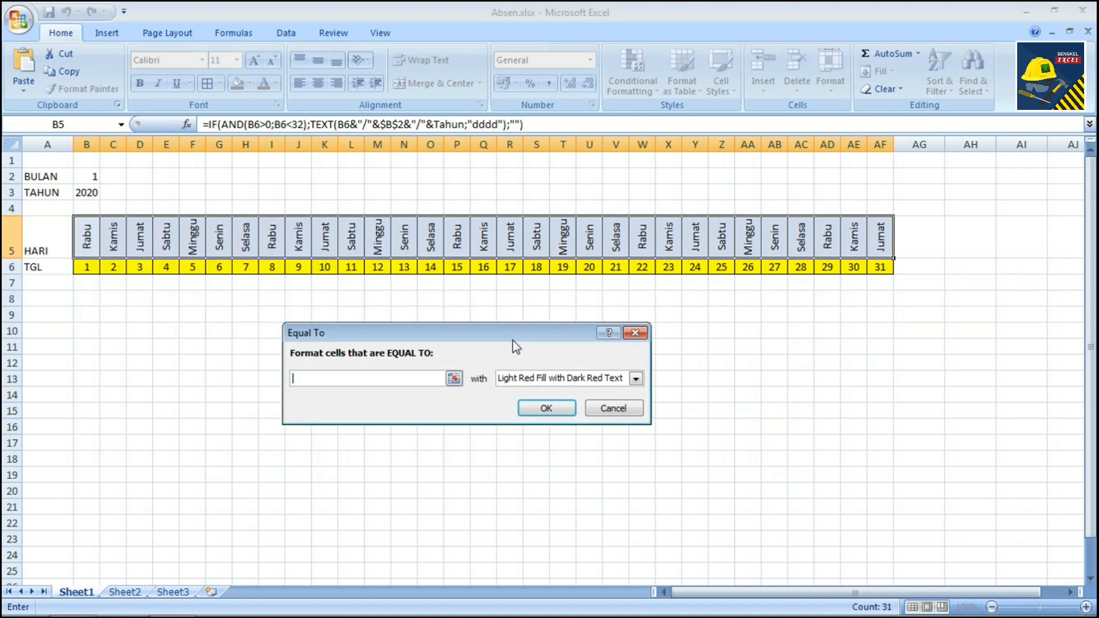
{"action": "type", "text": "Minggu"}
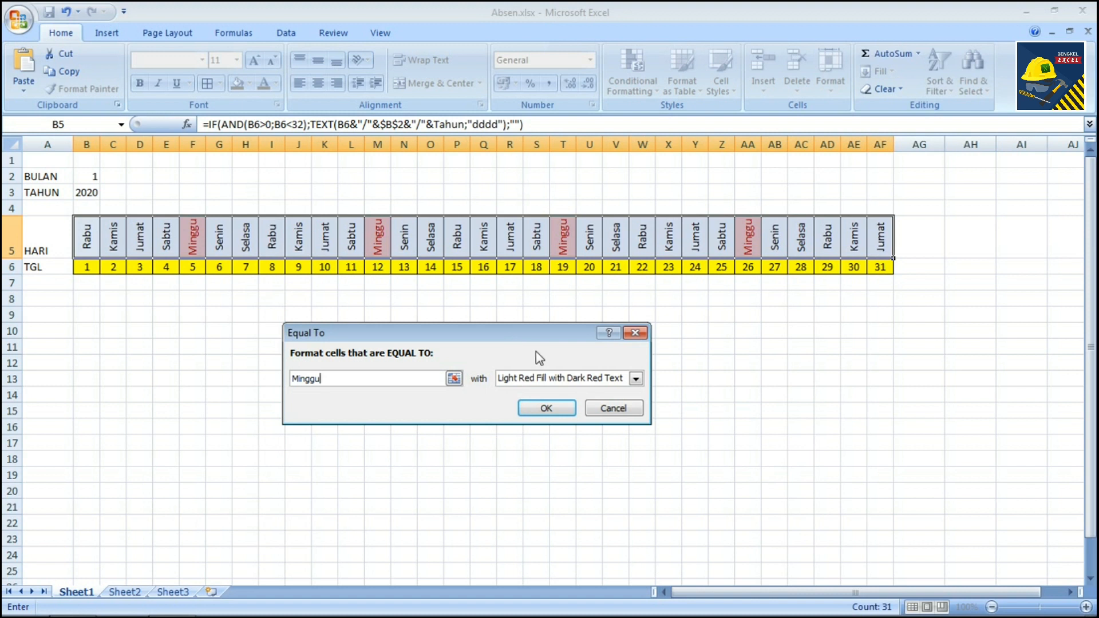
{"action": "left_click", "coordinate": [553, 411]}
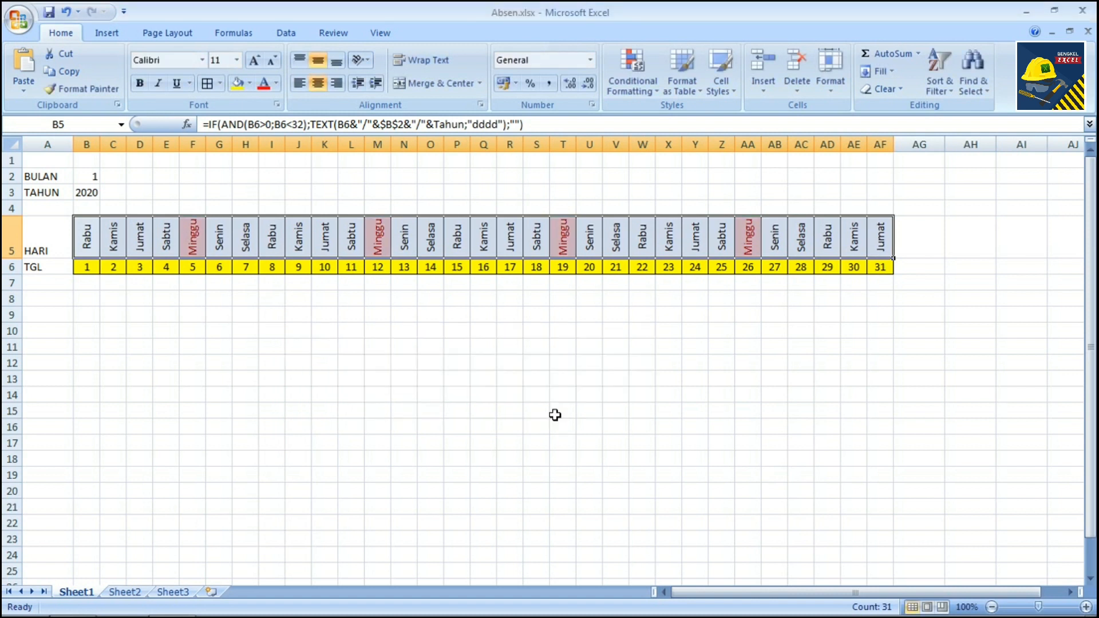
{"action": "left_click", "coordinate": [570, 235]}
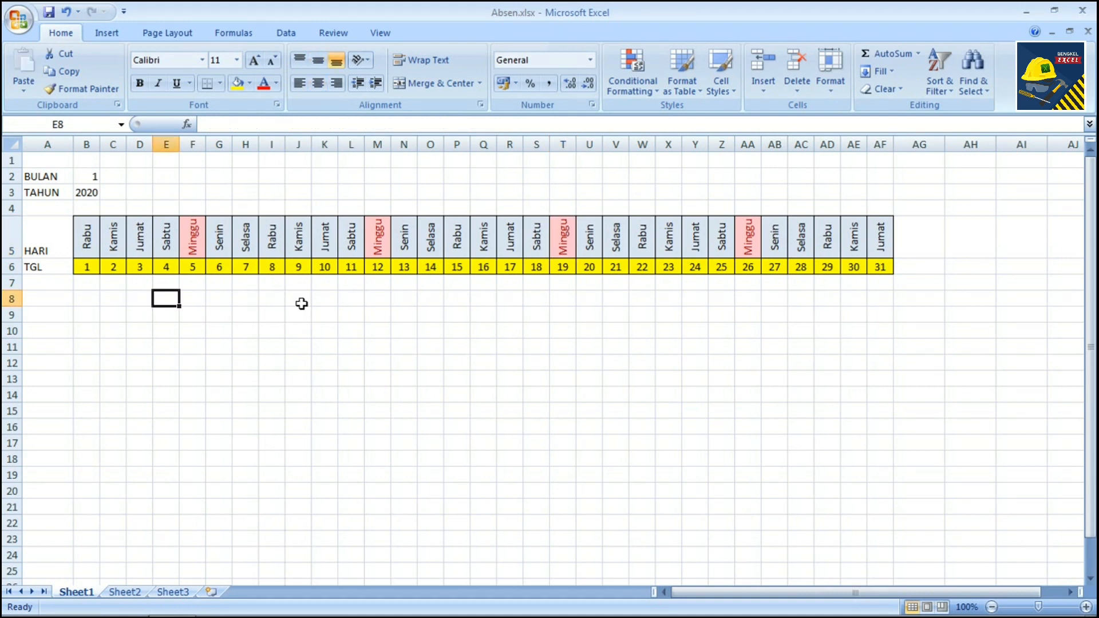
Add an Equal To conditional formatting rule to B5:AF5 that marks "Sabtu" with Light Red Fill with Dark Red Text
{"action": "key", "text": "Up"}
{"action": "key", "text": "Up"}
{"action": "key", "text": "Up"}
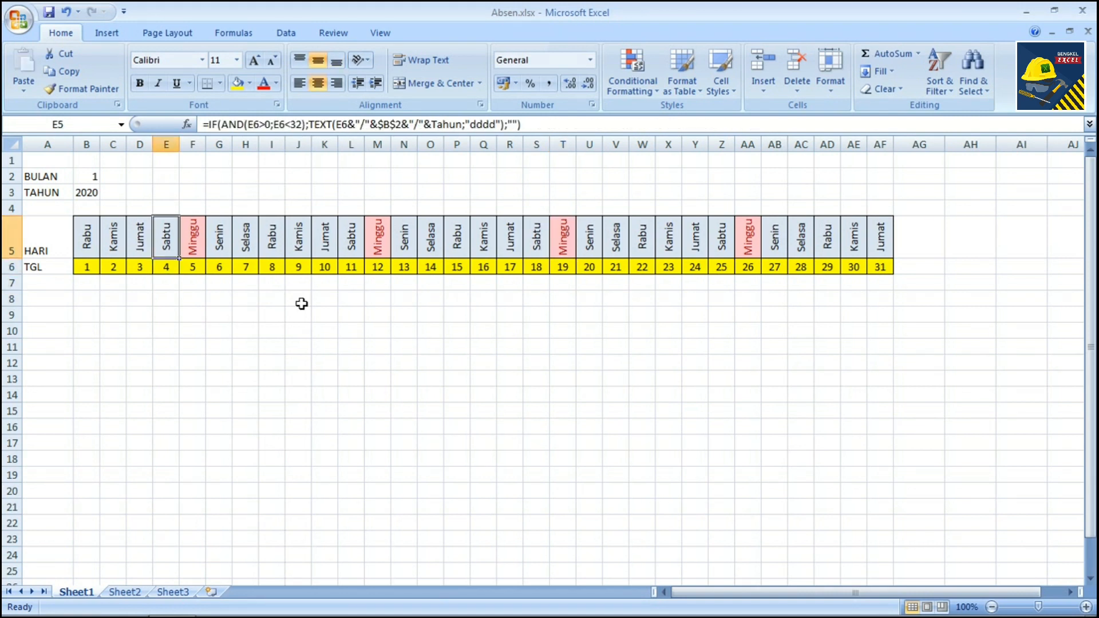
{"action": "key", "text": "Left"}
{"action": "key", "text": "Left"}
{"action": "key", "text": "Left"}
{"action": "key", "text": "shift+Right"}
{"action": "key", "text": "shift+Right"}
{"action": "key", "text": "shift+Right"}
{"action": "key", "text": "shift+Right"}
{"action": "key", "text": "shift+Right"}
{"action": "key", "text": "shift+Right"}
{"action": "key", "text": "shift+Right"}
{"action": "key", "text": "shift+Right"}
{"action": "key", "text": "shift+Right"}
{"action": "key", "text": "shift+Right"}
{"action": "key", "text": "shift+Right"}
{"action": "key", "text": "shift+Right"}
{"action": "key", "text": "shift+Right"}
{"action": "key", "text": "shift+Right"}
{"action": "key", "text": "shift+Right"}
{"action": "key", "text": "shift+Right"}
{"action": "key", "text": "shift+Right"}
{"action": "key", "text": "shift+Right"}
{"action": "key", "text": "shift+Right"}
{"action": "key", "text": "shift+Right"}
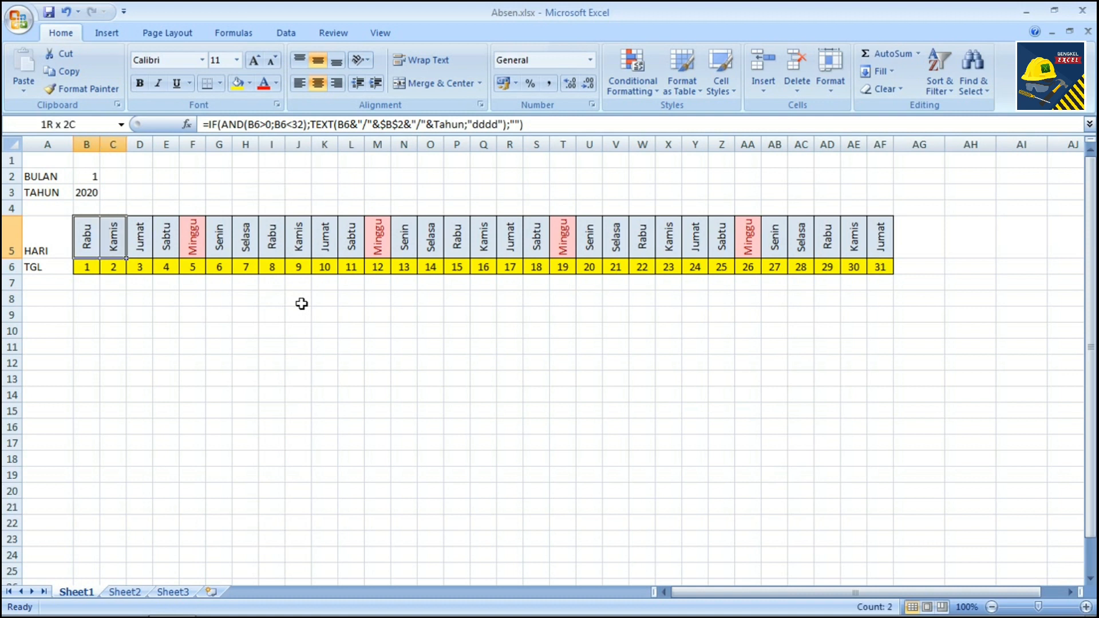
{"action": "key", "text": "shift+Right"}
{"action": "key", "text": "shift+Right"}
{"action": "key", "text": "shift+Right"}
{"action": "key", "text": "shift+Right"}
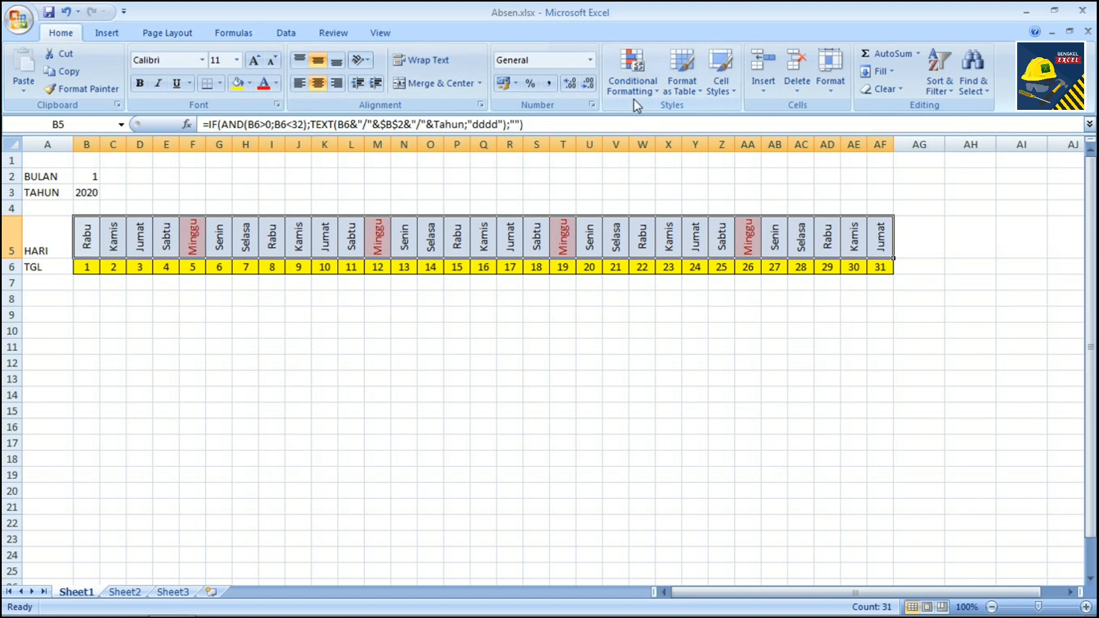
{"action": "left_click", "coordinate": [652, 81]}
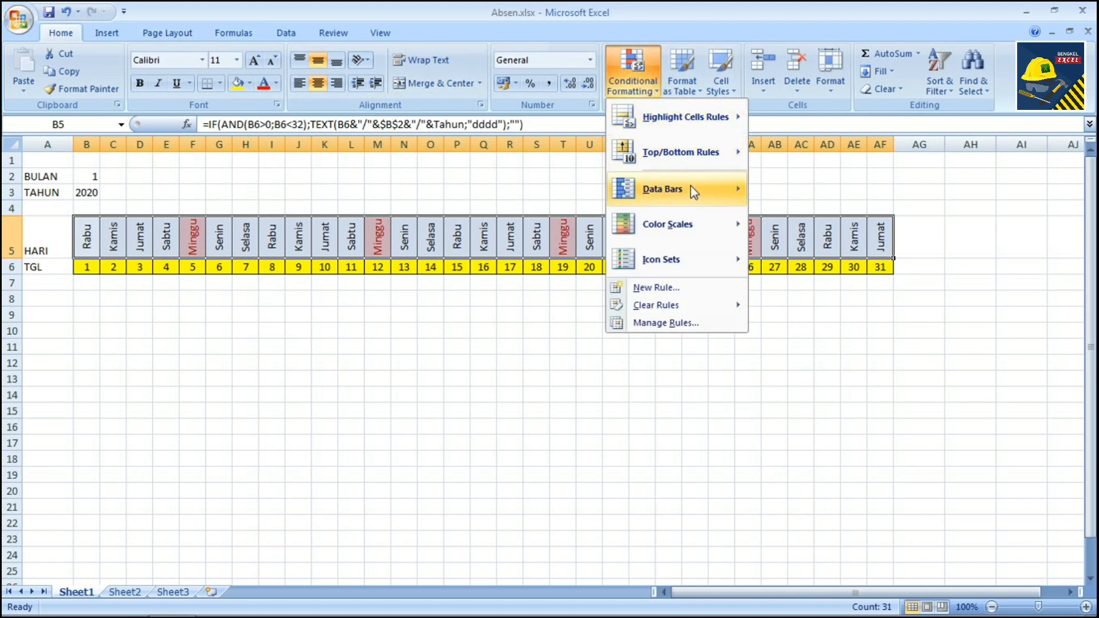
{"action": "mouse_move", "coordinate": [699, 121]}
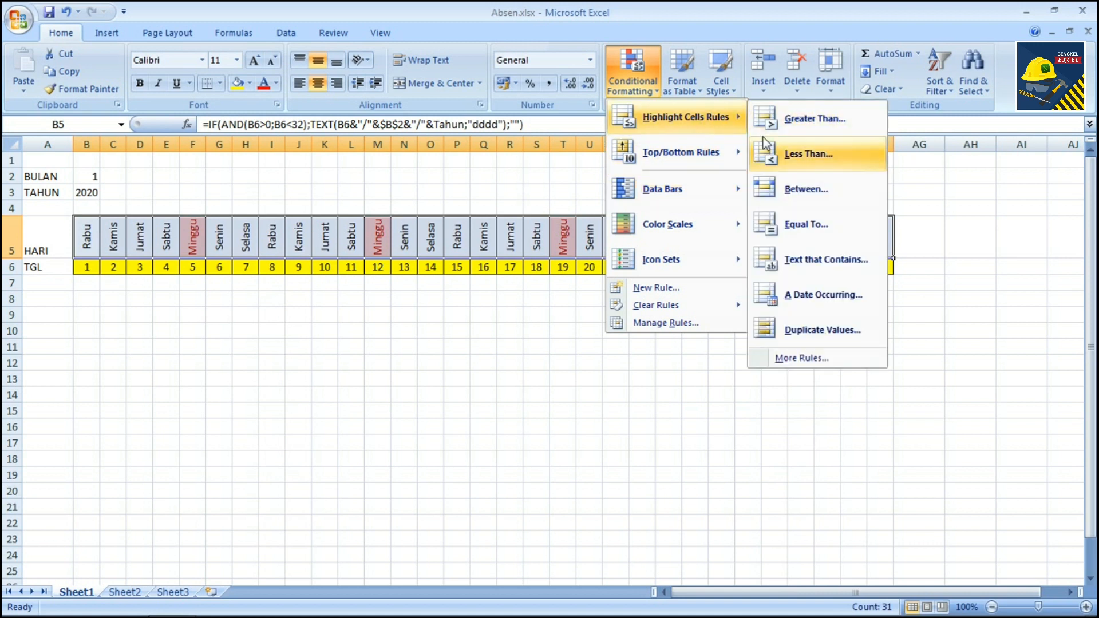
{"action": "left_click", "coordinate": [805, 224]}
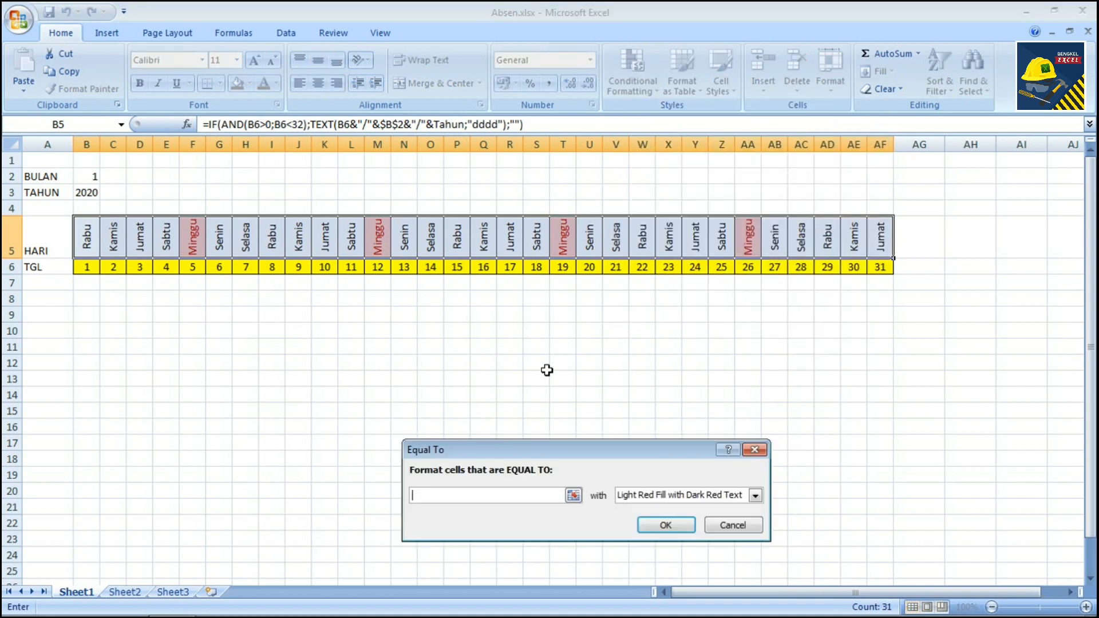
{"action": "type", "text": "Sabtu"}
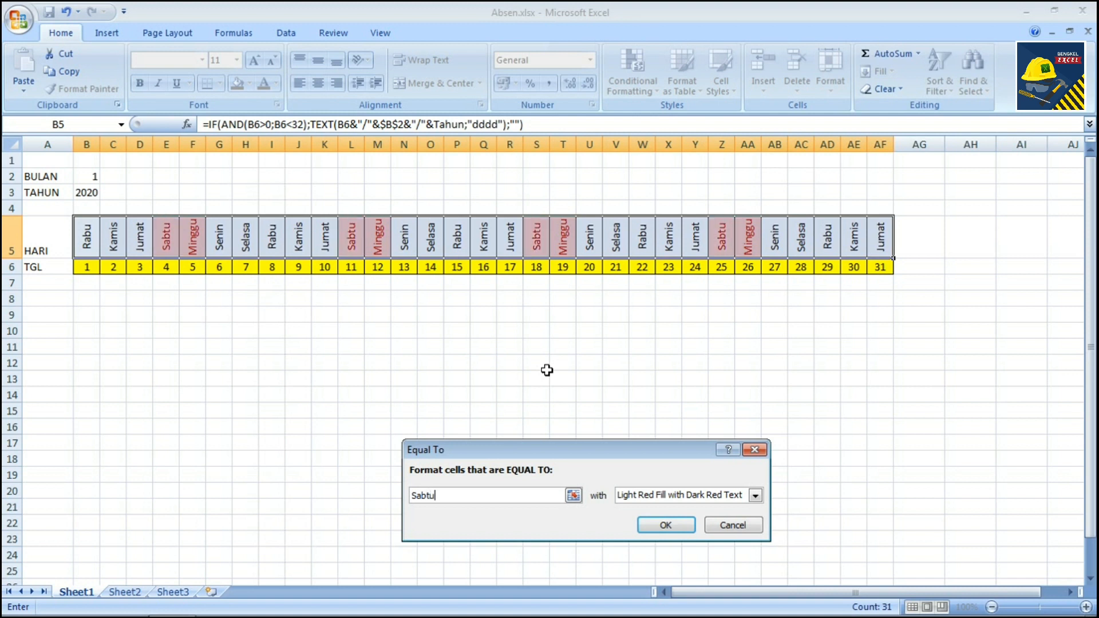
{"action": "key", "text": "Return"}
{"action": "key", "text": "Down"}
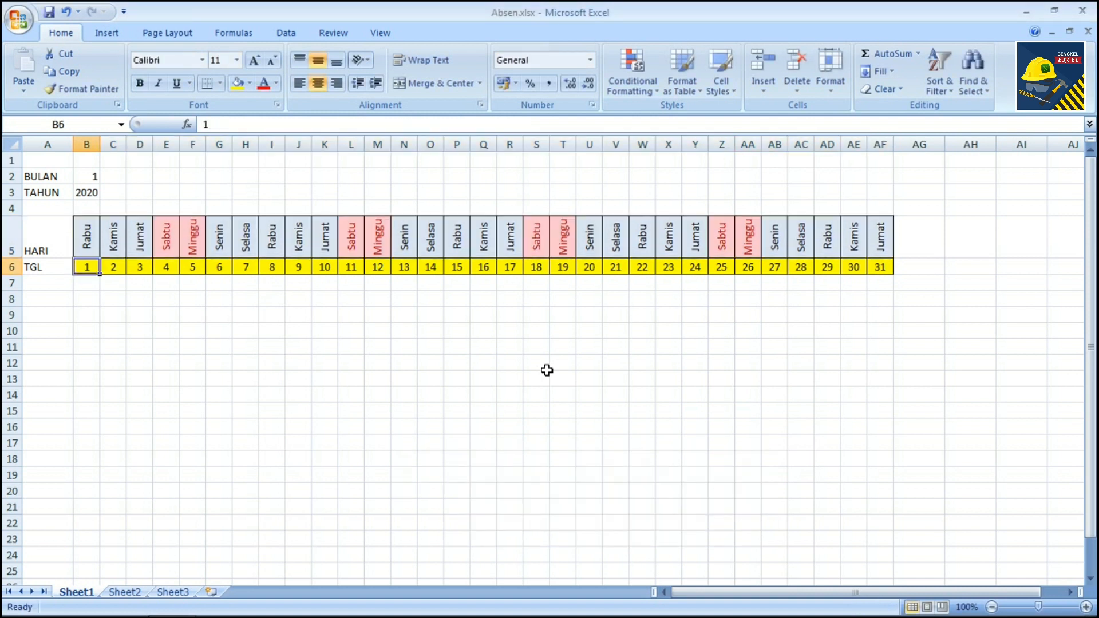
Save the workbook and set the month in B2 to 2
{"action": "key", "text": "Up"}
{"action": "key", "text": "Up"}
{"action": "key", "text": "Up"}
{"action": "key", "text": "Up"}
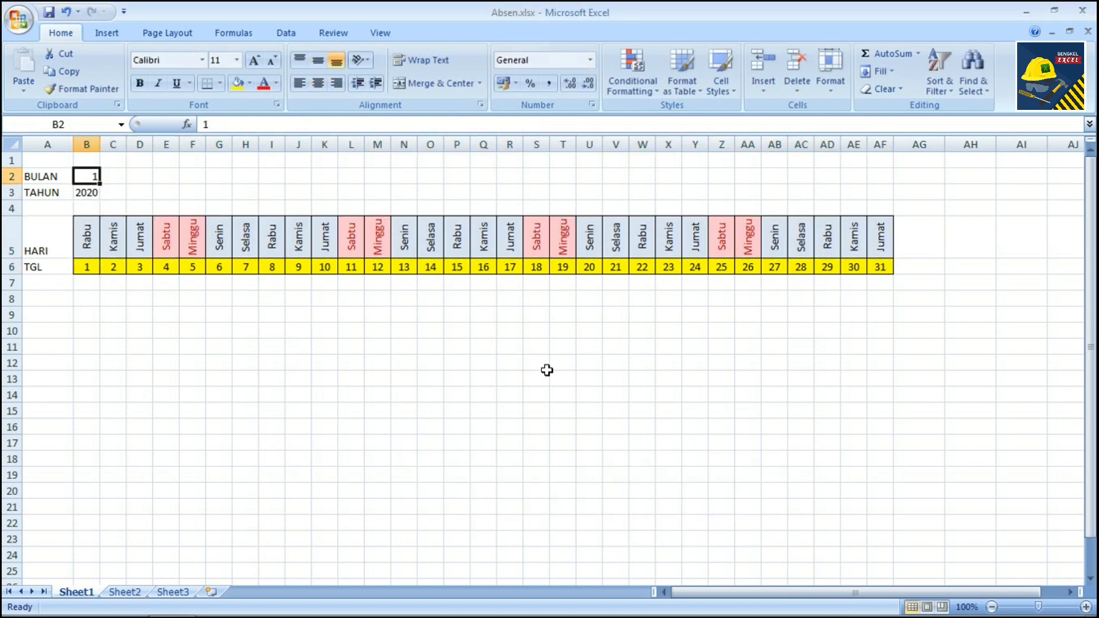
{"action": "key", "text": "ctrl+s"}
{"action": "type", "text": "2"}
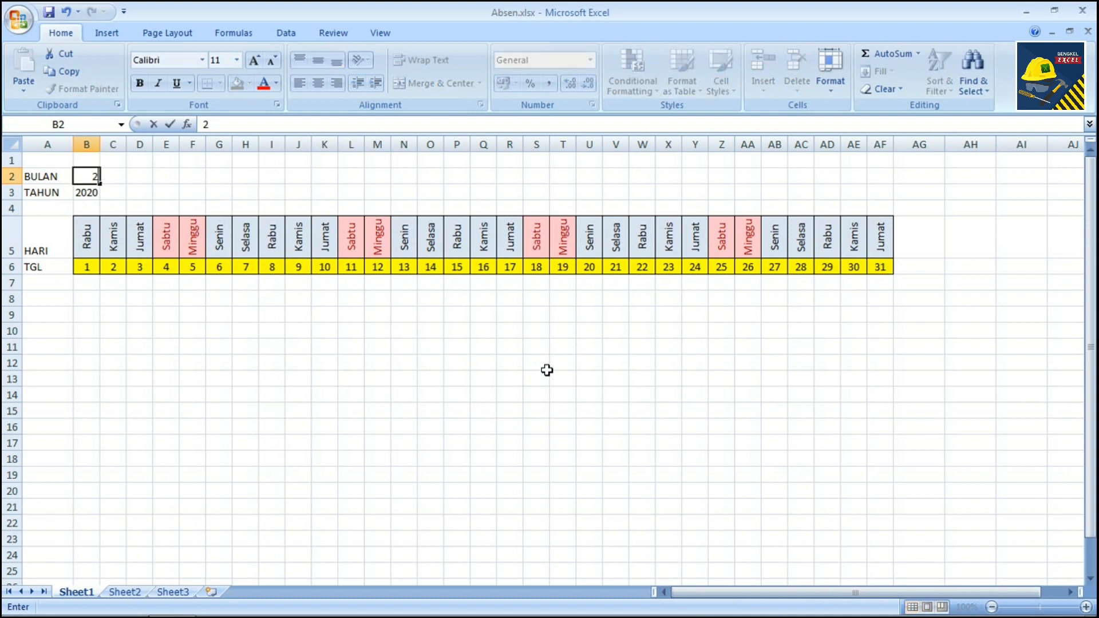
{"action": "key", "text": "Return"}
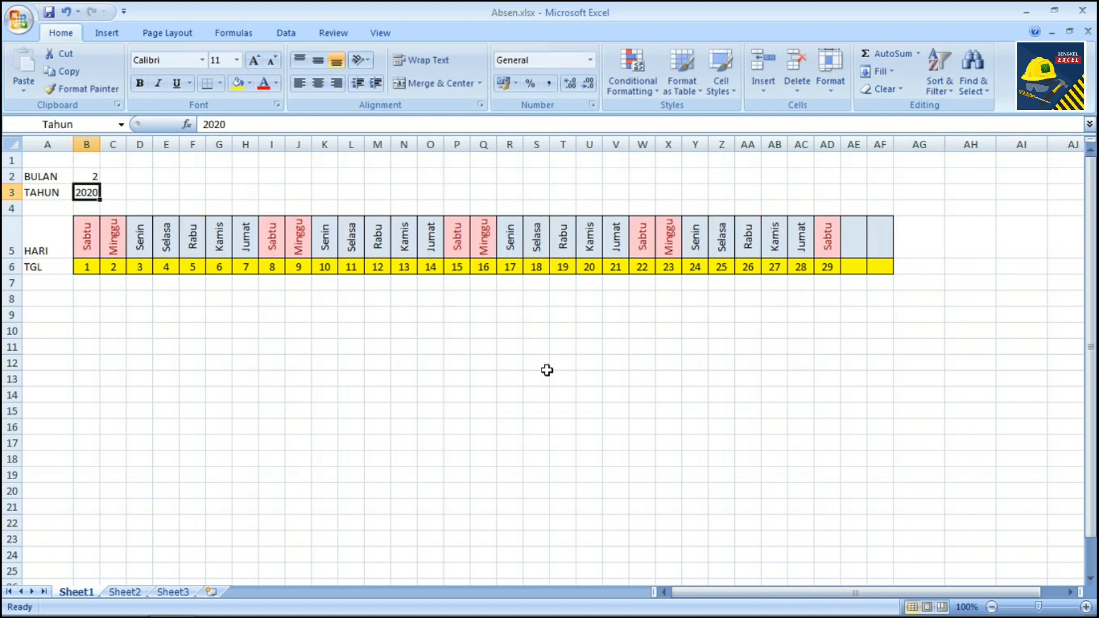
Examine the end of the HARI and TGL rows for this month, checking the formulas in AE5, AE6 and AF6
{"action": "key", "text": "Down"}
{"action": "key", "text": "Right"}
{"action": "key", "text": "Right"}
{"action": "key", "text": "Right"}
{"action": "key", "text": "Right"}
{"action": "key", "text": "Right"}
{"action": "key", "text": "Right"}
{"action": "key", "text": "Right"}
{"action": "key", "text": "Right"}
{"action": "key", "text": "Right"}
{"action": "key", "text": "Right"}
{"action": "key", "text": "Right"}
{"action": "key", "text": "Right"}
{"action": "key", "text": "Right"}
{"action": "key", "text": "Right"}
{"action": "key", "text": "Right"}
{"action": "key", "text": "Right"}
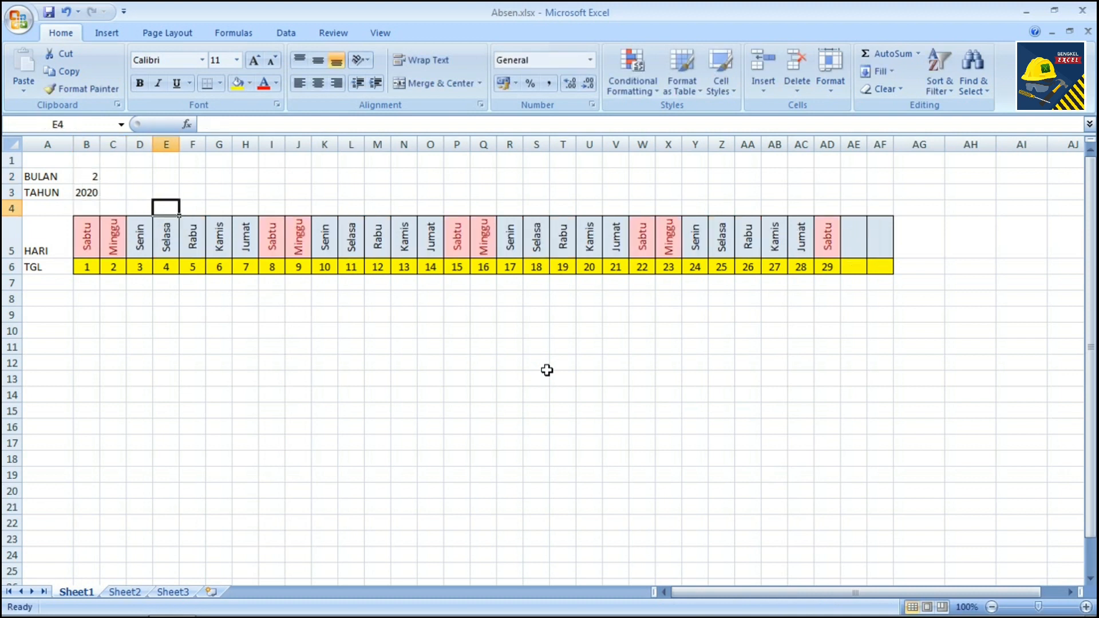
{"action": "key", "text": "Right"}
{"action": "key", "text": "Right"}
{"action": "key", "text": "Right"}
{"action": "key", "text": "Right"}
{"action": "key", "text": "Right"}
{"action": "key", "text": "Right"}
{"action": "key", "text": "Right"}
{"action": "key", "text": "Right"}
{"action": "key", "text": "Right"}
{"action": "key", "text": "Down"}
{"action": "key", "text": "Down"}
{"action": "key", "text": "Right"}
{"action": "key", "text": "Right"}
{"action": "key", "text": "Right"}
{"action": "key", "text": "Right"}
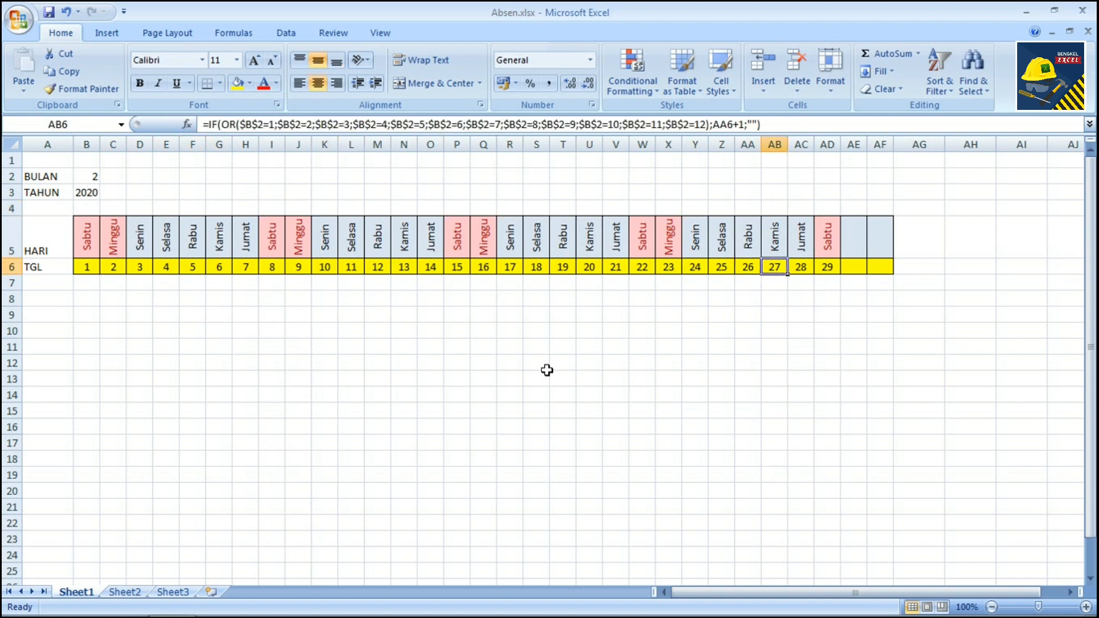
{"action": "key", "text": "Up"}
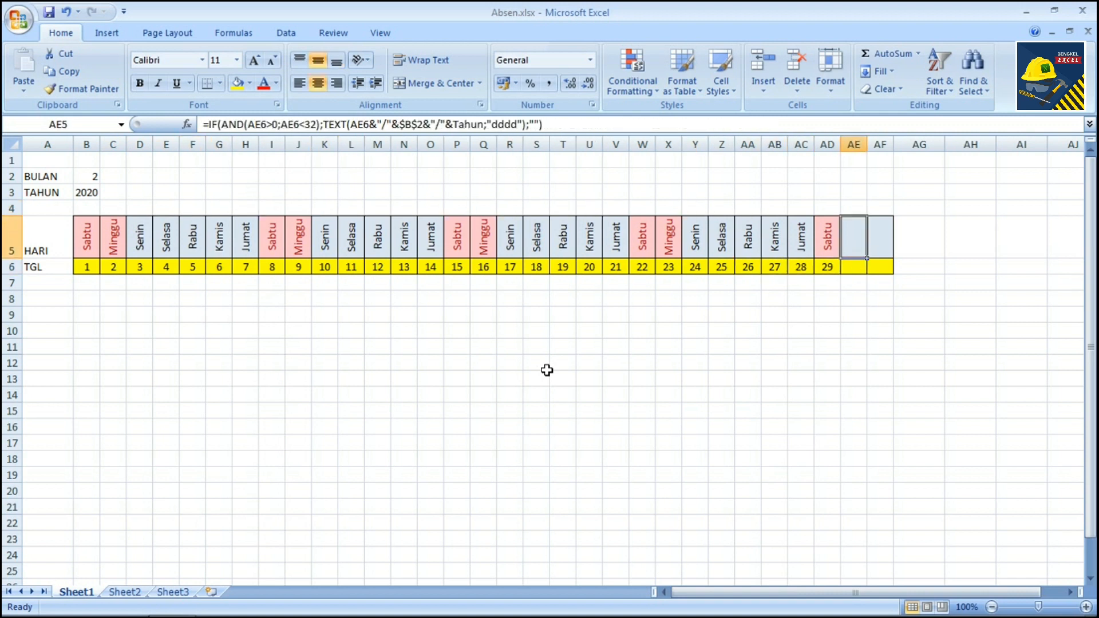
{"action": "key", "text": "Down"}
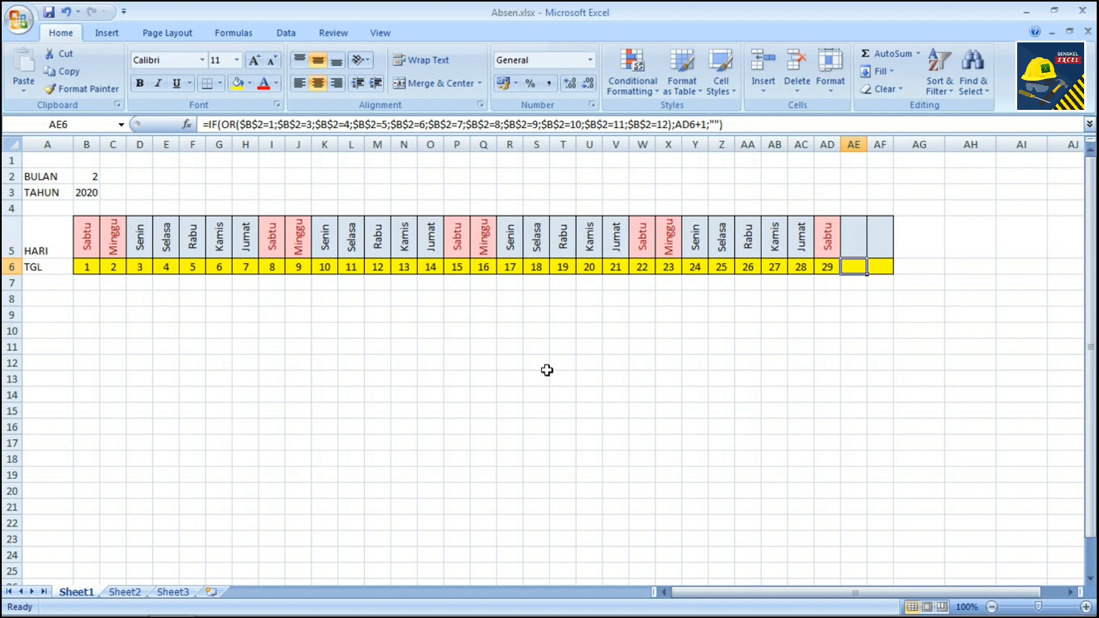
{"action": "key", "text": "Right"}
{"action": "key", "text": "Right"}
{"action": "key", "text": "Left"}
{"action": "key", "text": "Left"}
{"action": "key", "text": "Right"}
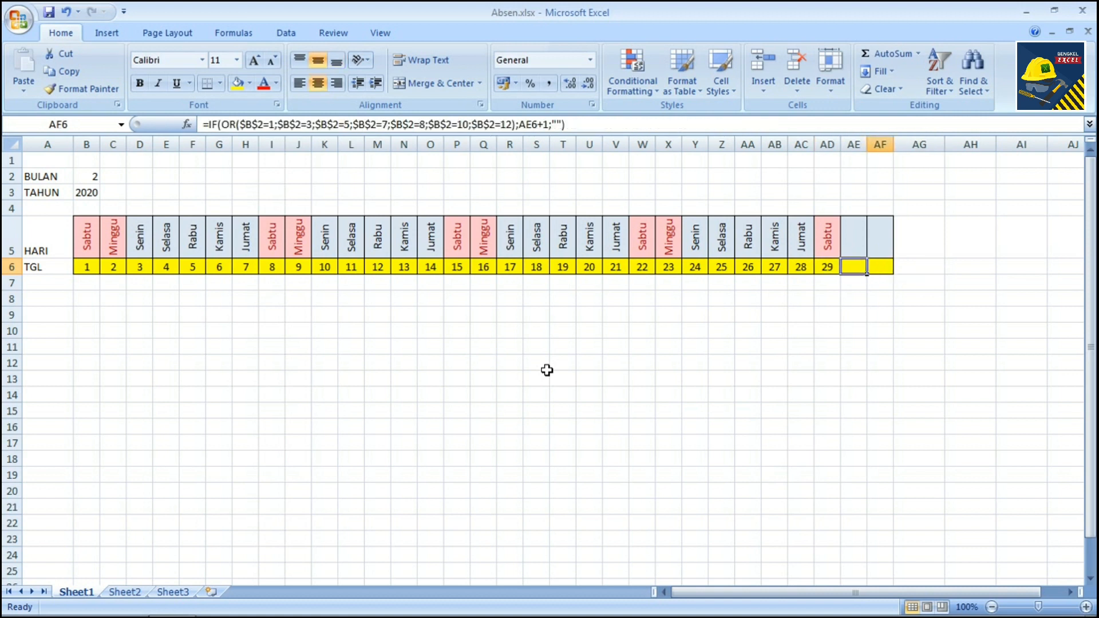
Set the year in B3 to 2019
{"action": "key", "text": "Left"}
{"action": "key", "text": "Left"}
{"action": "key", "text": "Left"}
{"action": "key", "text": "Left"}
{"action": "key", "text": "Left"}
{"action": "key", "text": "Left"}
{"action": "key", "text": "Left"}
{"action": "key", "text": "Left"}
{"action": "key", "text": "Left"}
{"action": "key", "text": "Left"}
{"action": "key", "text": "Left"}
{"action": "key", "text": "Left"}
{"action": "key", "text": "Left"}
{"action": "key", "text": "Left"}
{"action": "key", "text": "Left"}
{"action": "key", "text": "Left"}
{"action": "key", "text": "Left"}
{"action": "key", "text": "Left"}
{"action": "key", "text": "Left"}
{"action": "key", "text": "Left"}
{"action": "key", "text": "Left"}
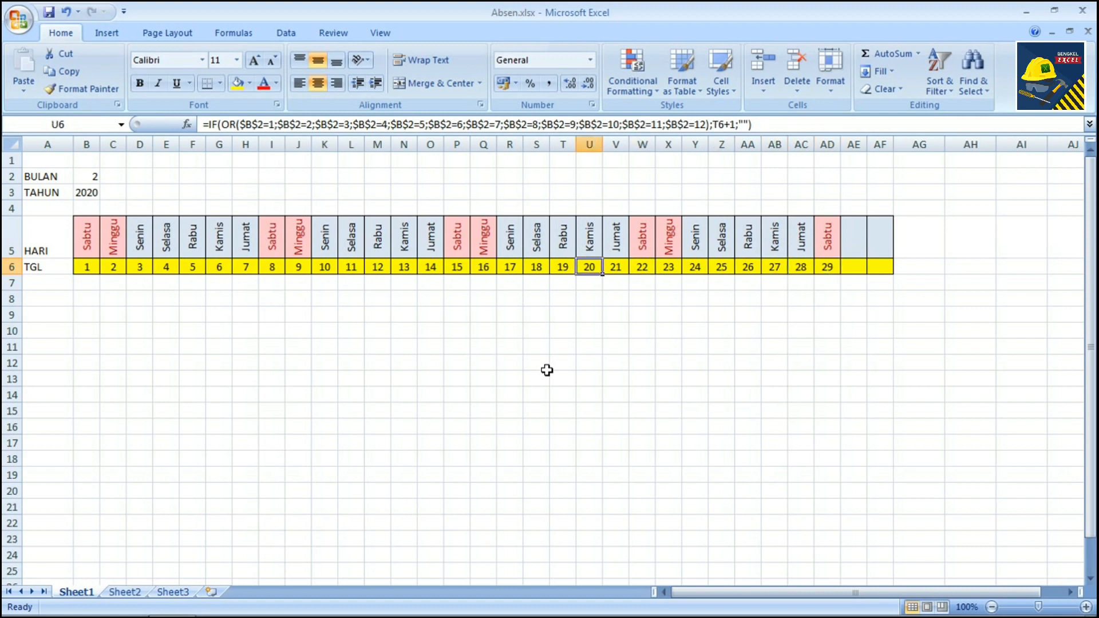
{"action": "key", "text": "Up"}
{"action": "key", "text": "Up"}
{"action": "key", "text": "Up"}
{"action": "key", "text": "Left"}
{"action": "key", "text": "Left"}
{"action": "key", "text": "Left"}
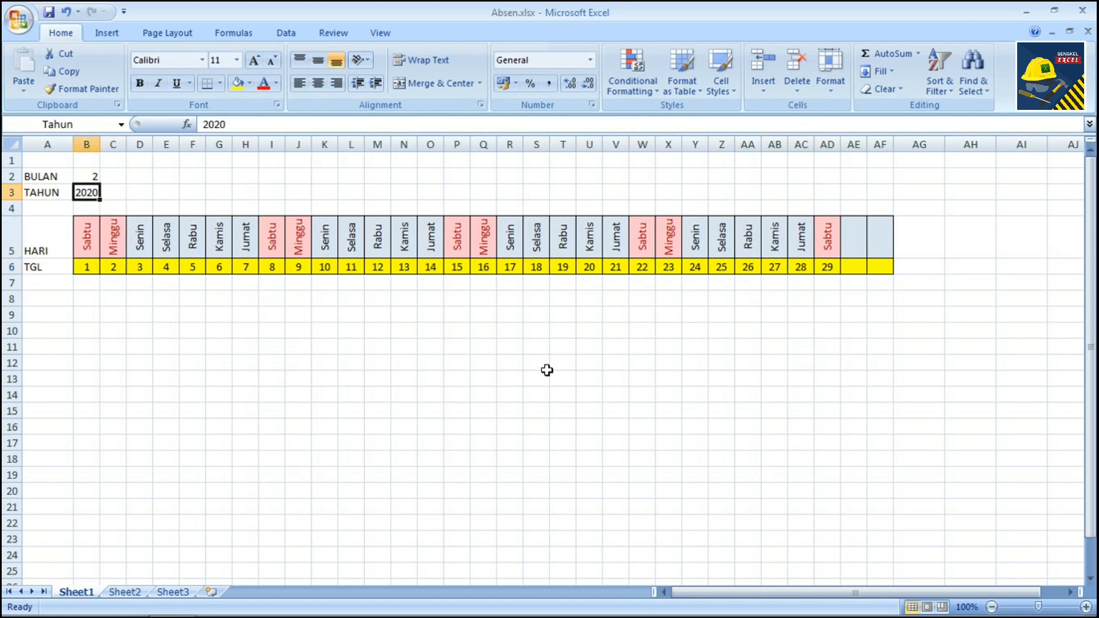
{"action": "type", "text": "201"}
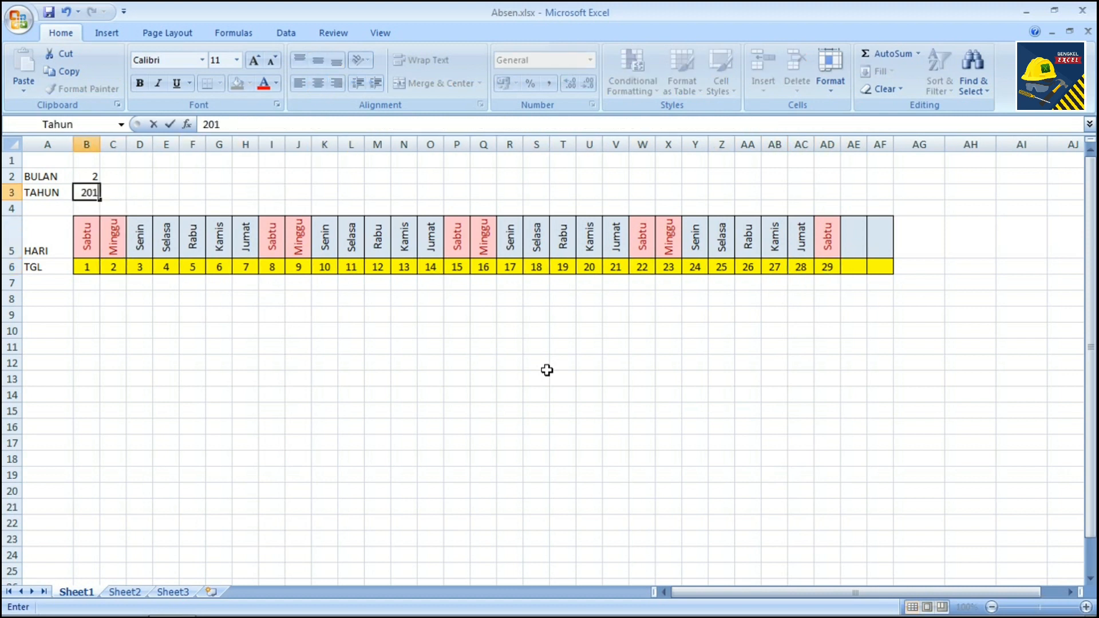
{"action": "type", "text": "9"}
{"action": "key", "text": "Return"}
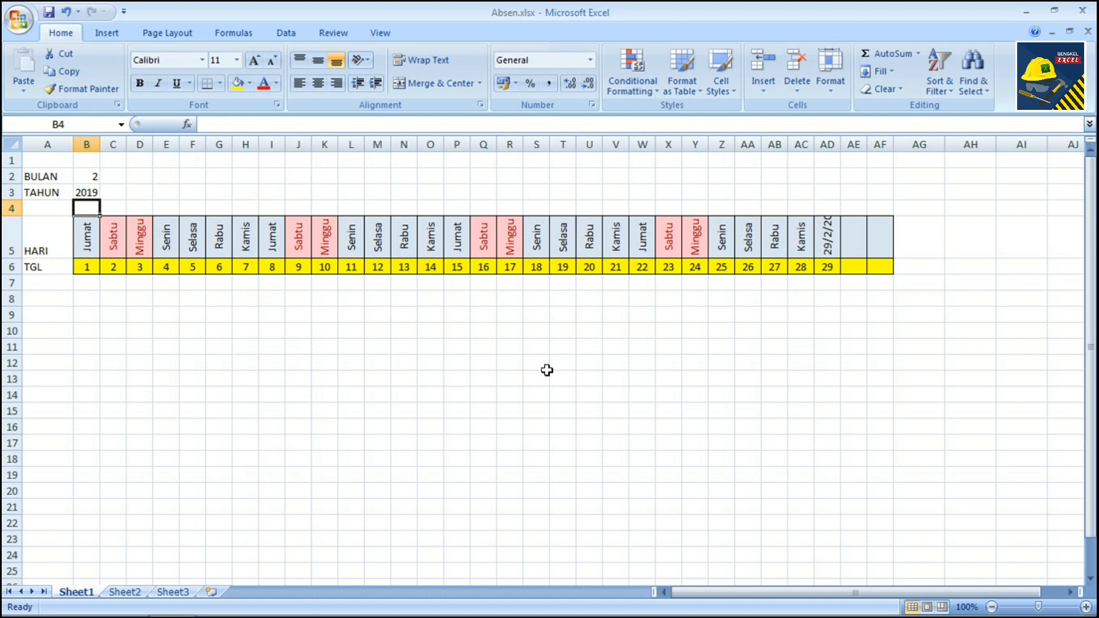
Set the year in B3 to 2023
{"action": "key", "text": "Up"}
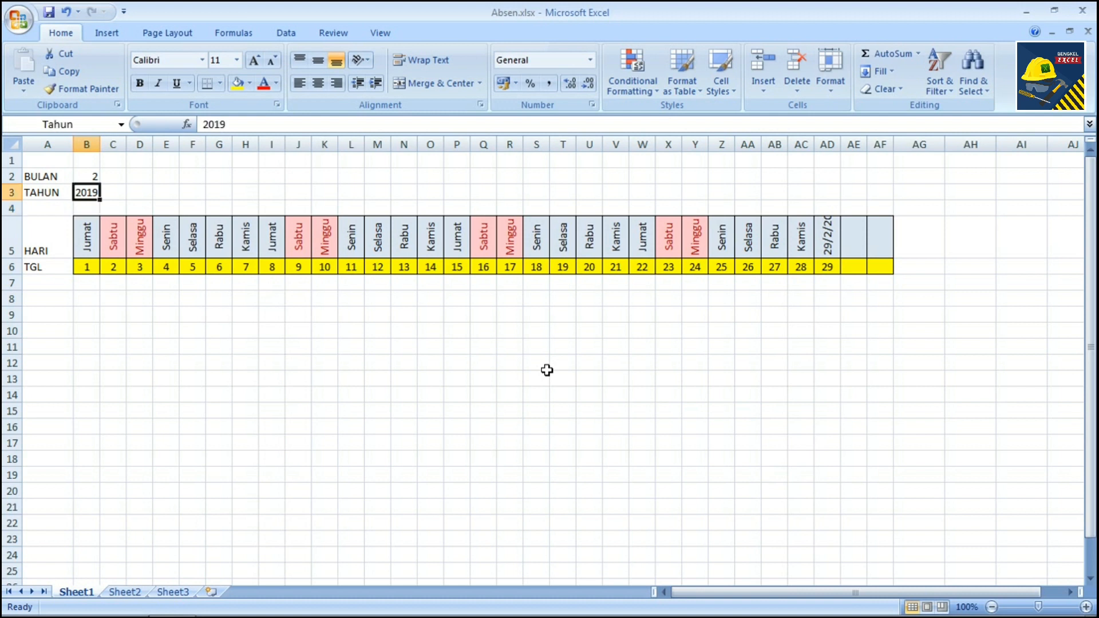
{"action": "type", "text": "2023"}
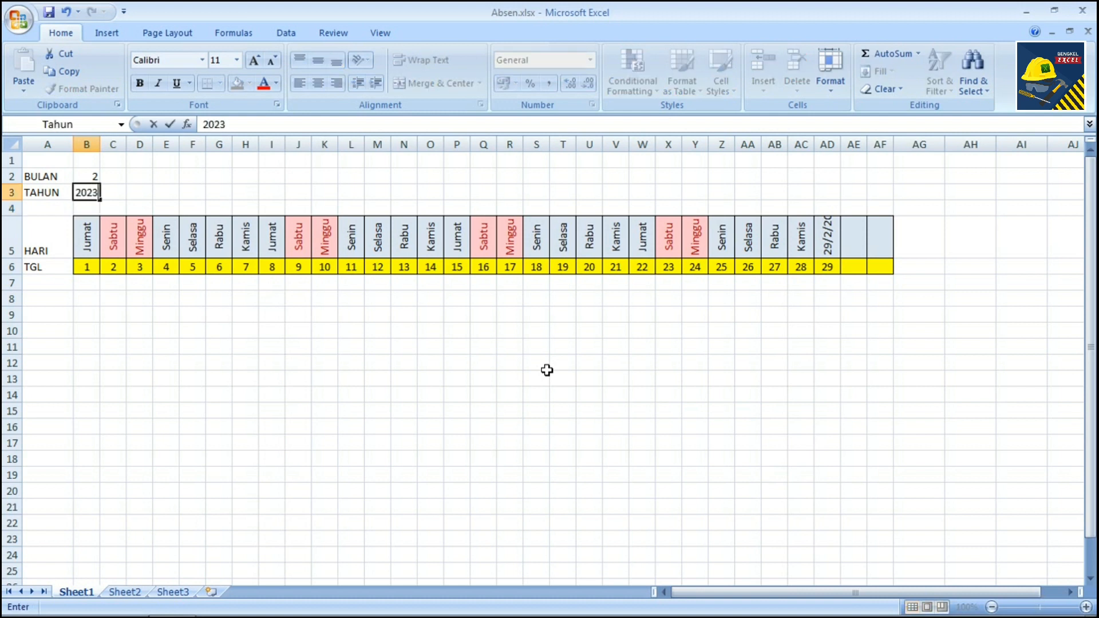
{"action": "key", "text": "Return"}
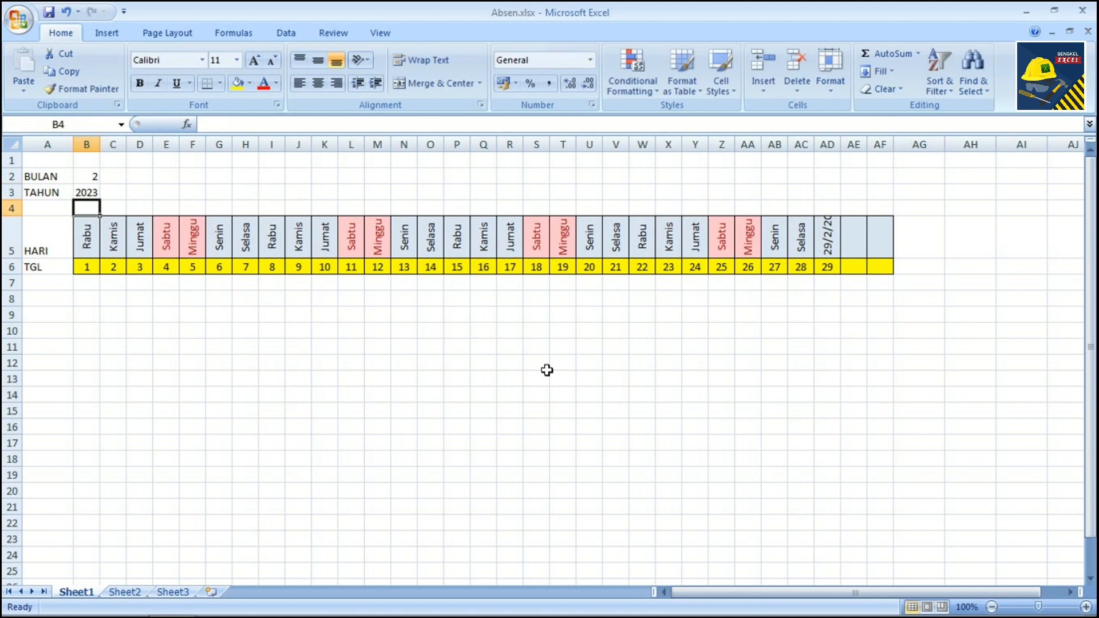
{"action": "key", "text": "Down"}
{"action": "key", "text": "Down"}
{"action": "key", "text": "Down"}
{"action": "key", "text": "Down"}
{"action": "key", "text": "Down"}
{"action": "key", "text": "Down"}
{"action": "key", "text": "Down"}
{"action": "key", "text": "Down"}
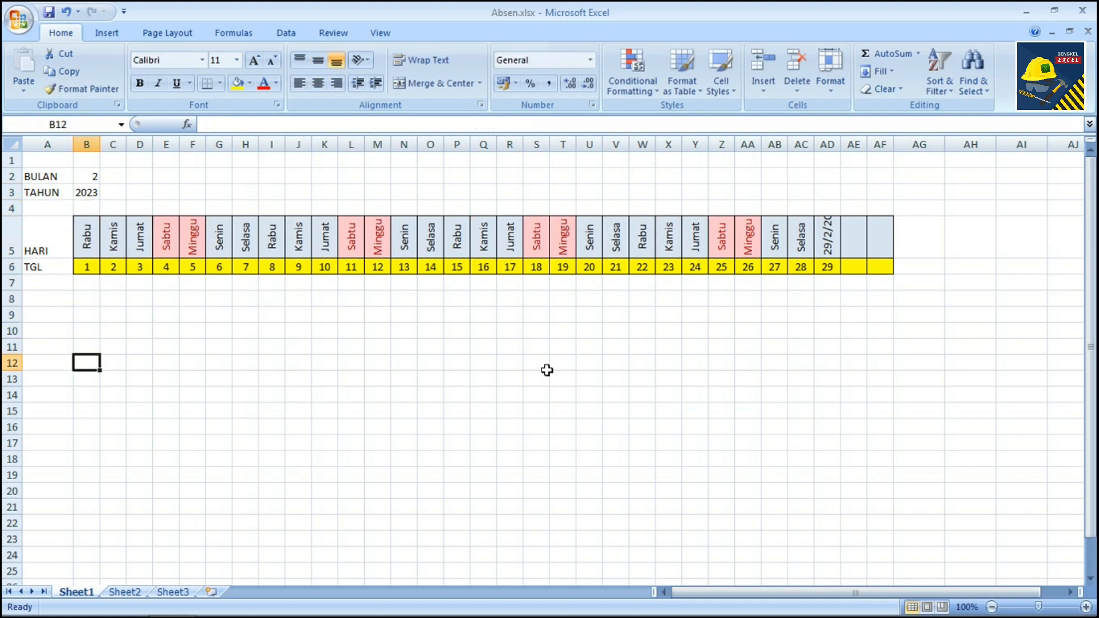
{"action": "left_click", "coordinate": [301, 368]}
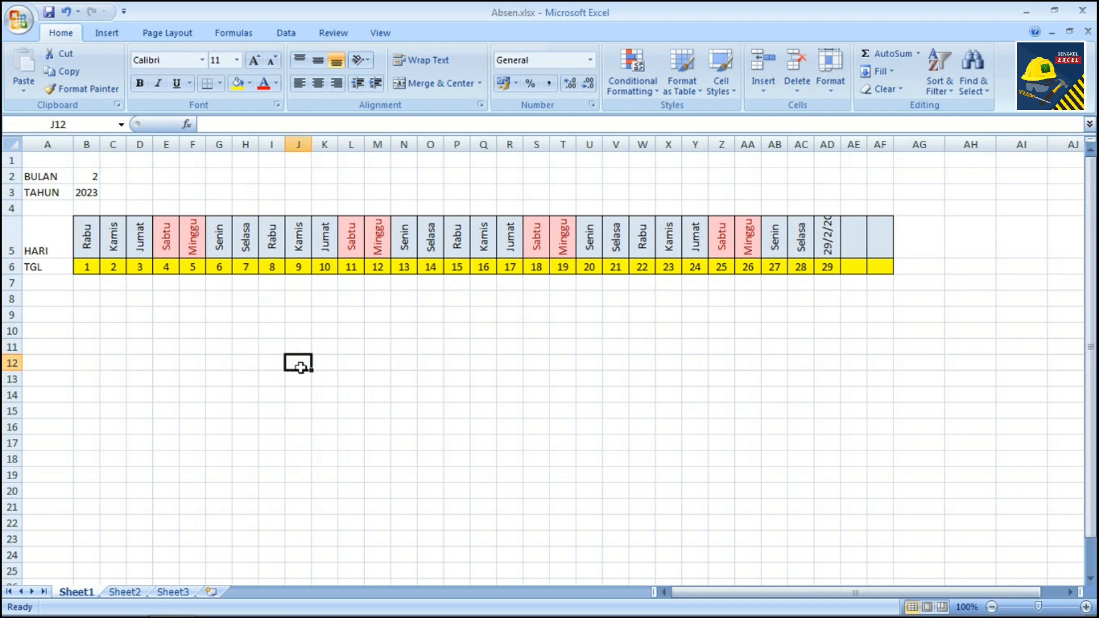
Set the month in B2 to 1 and the year in B3 to 2020
{"action": "left_click", "coordinate": [84, 189]}
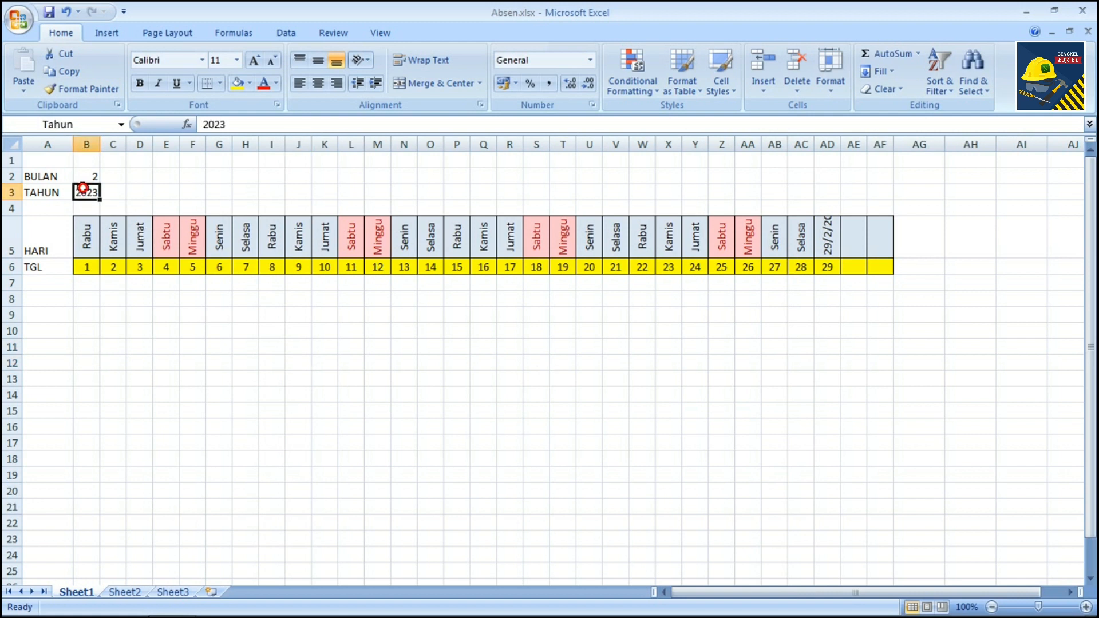
{"action": "key", "text": "Up"}
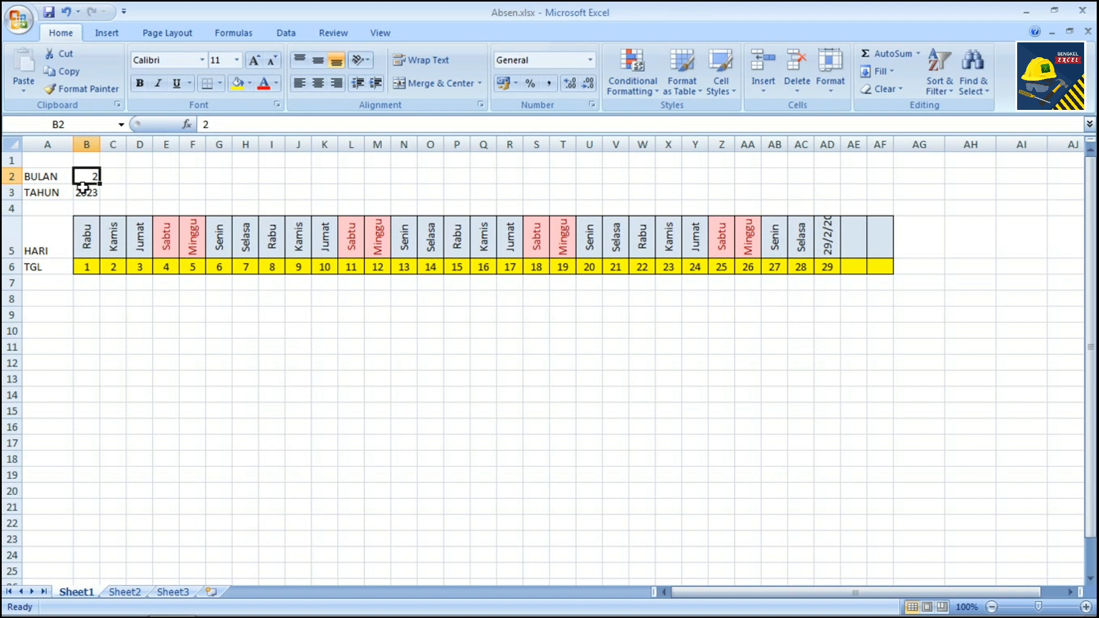
{"action": "type", "text": "1"}
{"action": "key", "text": "Return"}
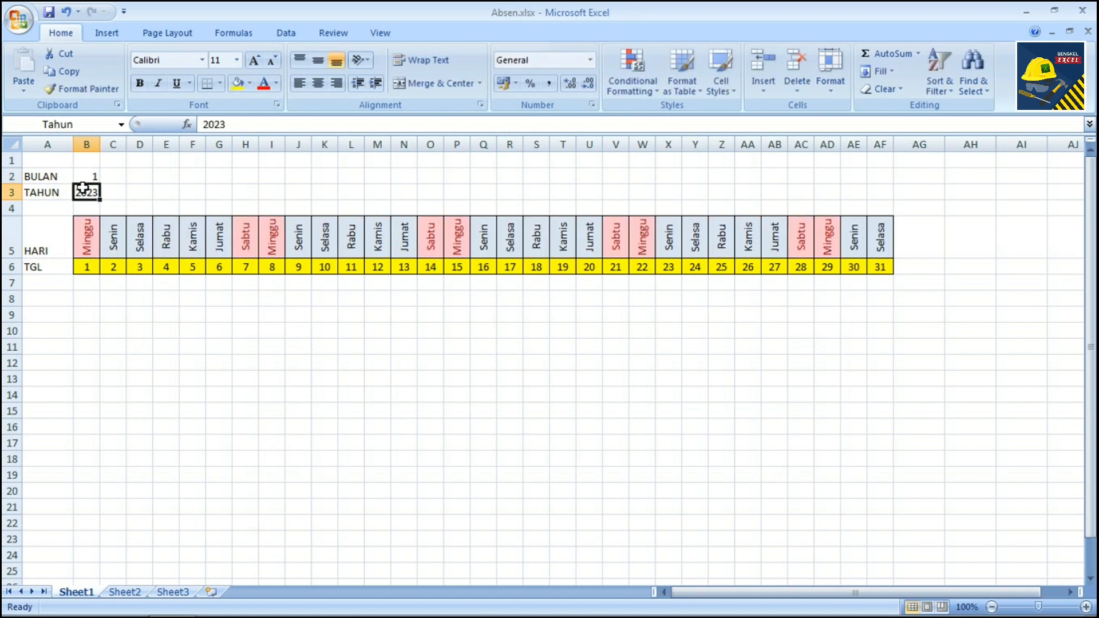
{"action": "type", "text": "2020"}
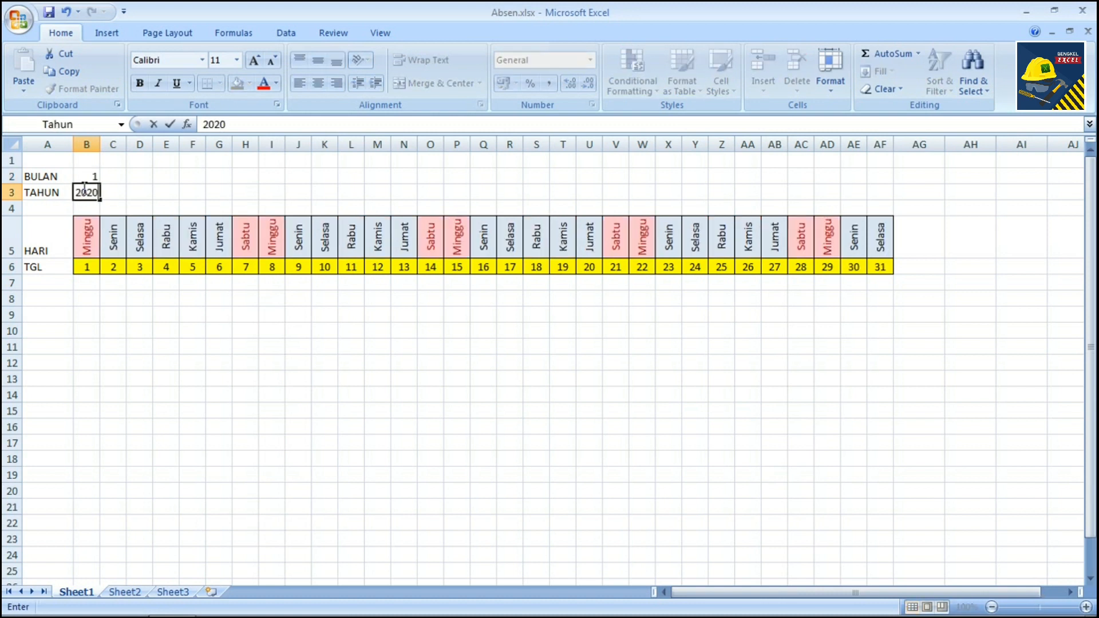
{"action": "key", "text": "Return"}
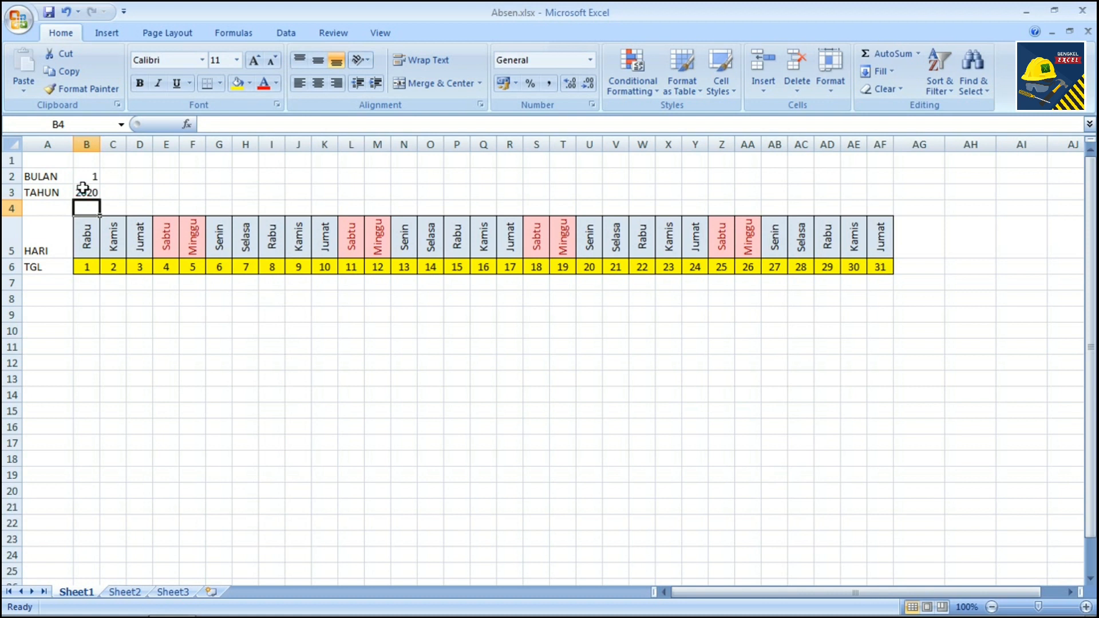
Center the HARI and TGL labels in A5:A6 horizontally and vertically
{"action": "left_click", "coordinate": [36, 251]}
{"action": "left_click_drag", "start_coordinate": [36, 251], "coordinate": [34, 267]}
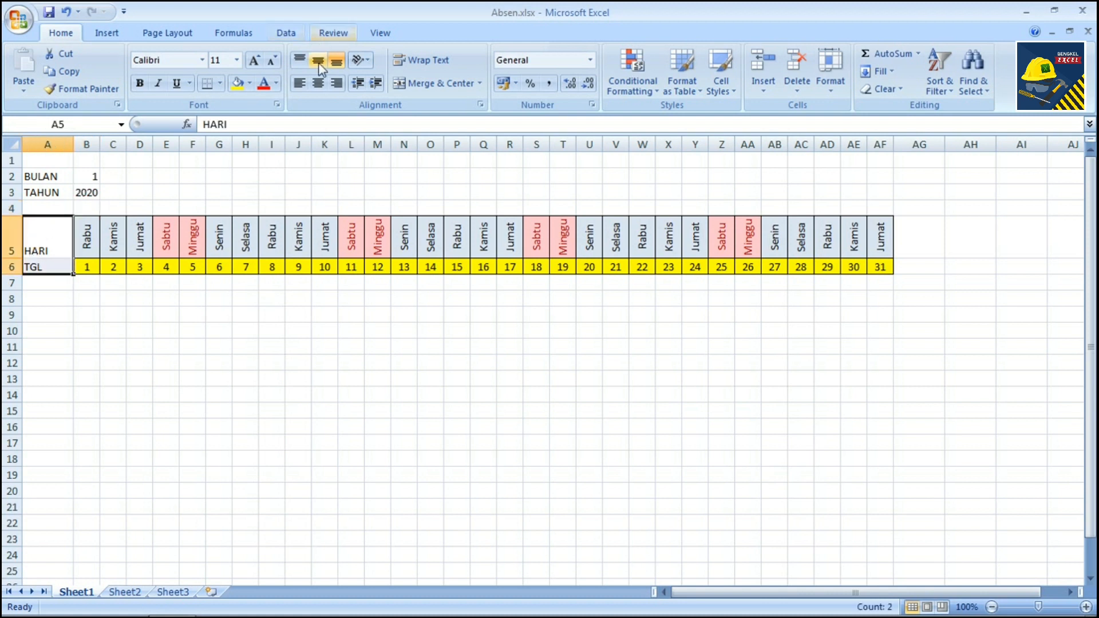
{"action": "left_click", "coordinate": [319, 83]}
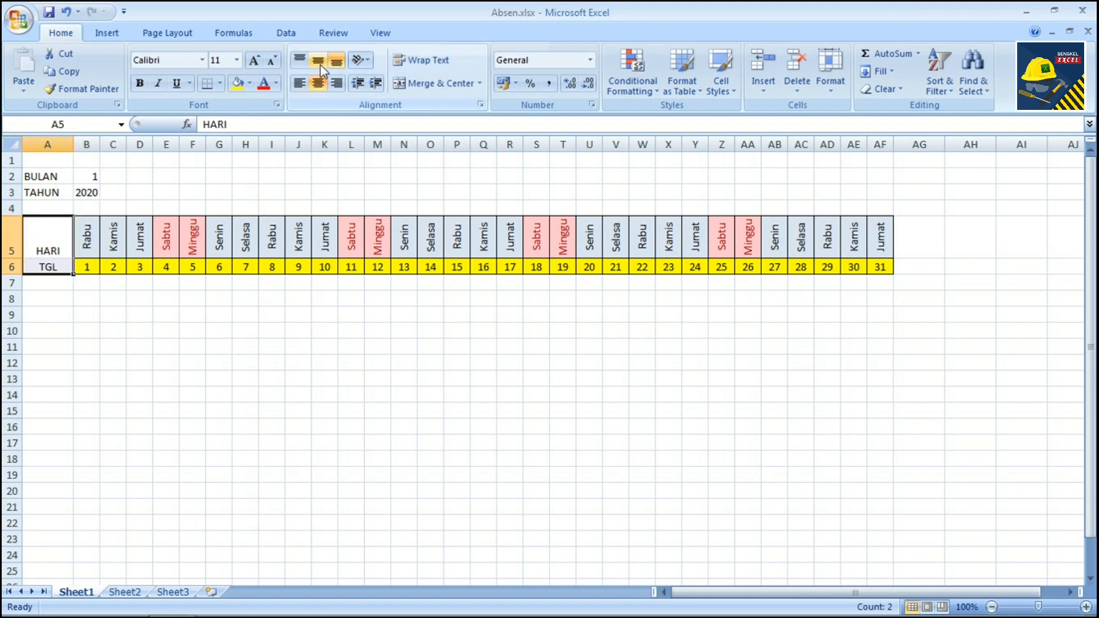
{"action": "left_click", "coordinate": [319, 61]}
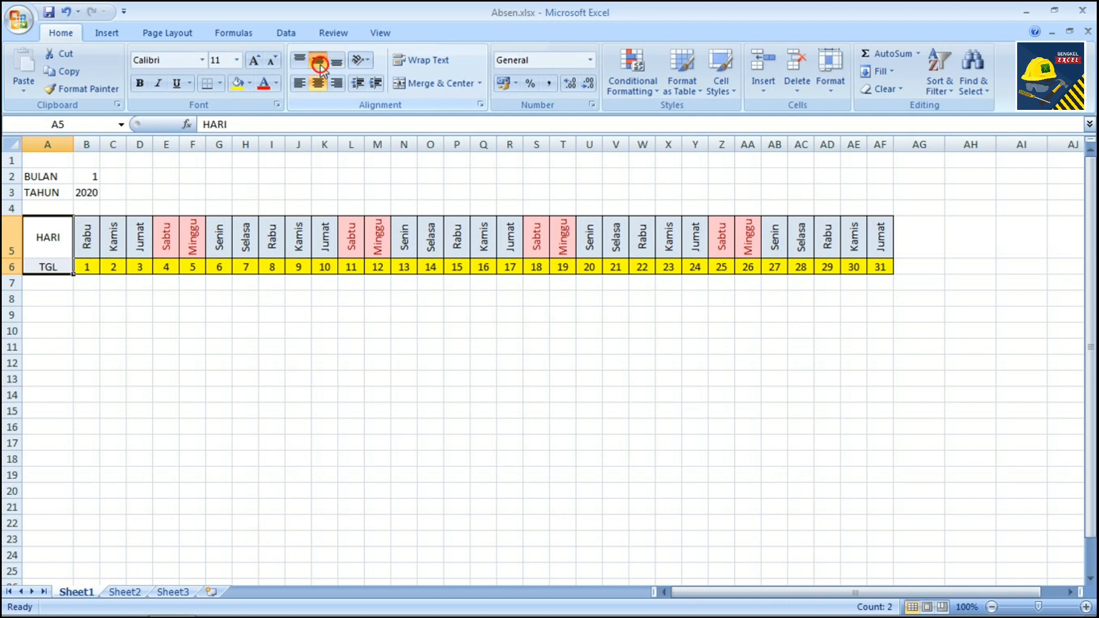
Format the HARI and TGL labels in A5:A6 with a dark blue fill and bold white text
{"action": "left_click", "coordinate": [237, 85]}
{"action": "left_click", "coordinate": [249, 85]}
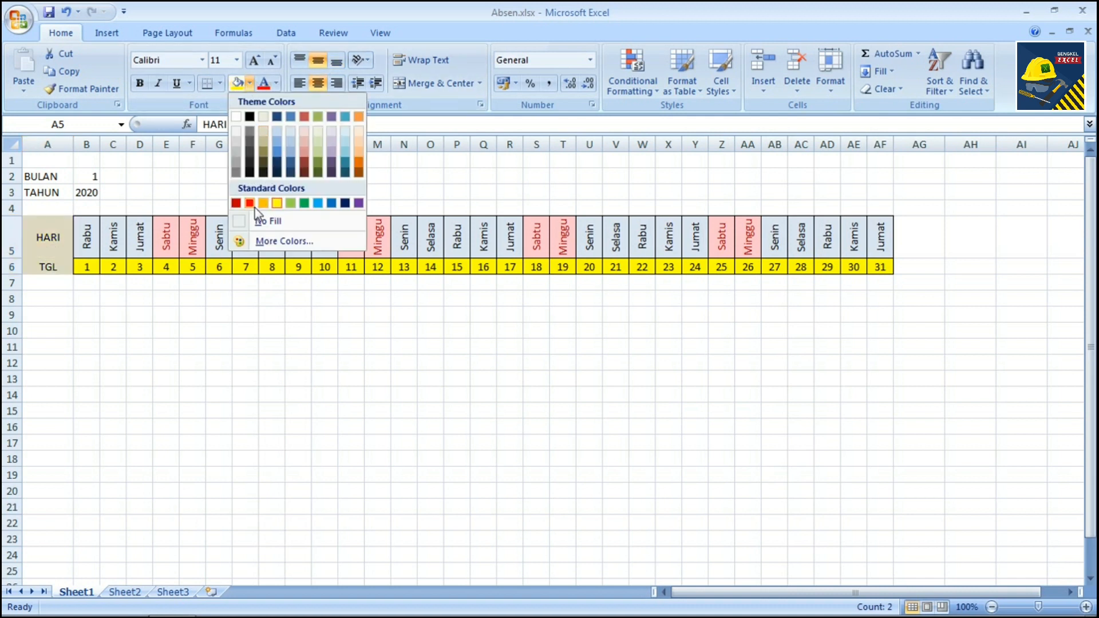
{"action": "left_click", "coordinate": [345, 203]}
{"action": "left_click", "coordinate": [277, 84]}
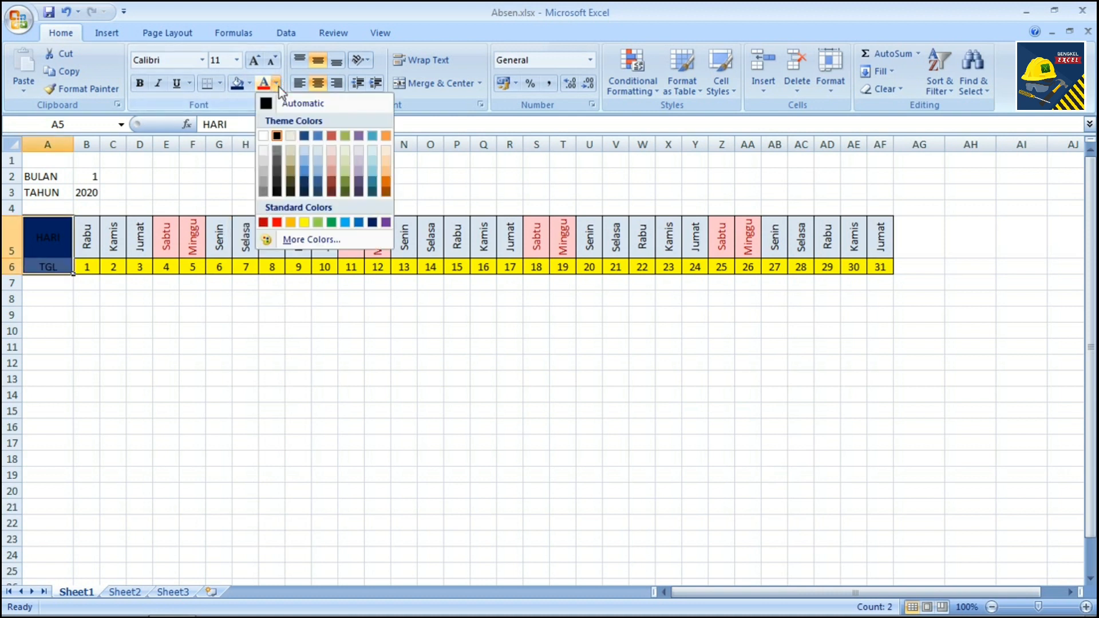
{"action": "left_click", "coordinate": [263, 137]}
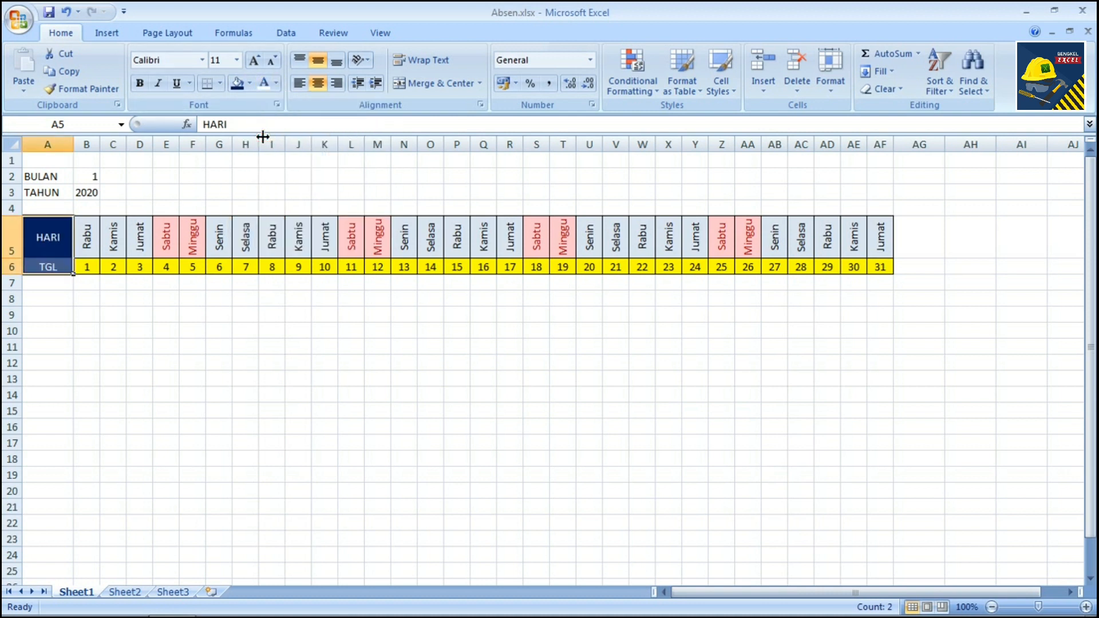
{"action": "left_click", "coordinate": [139, 83]}
{"action": "left_click", "coordinate": [119, 305]}
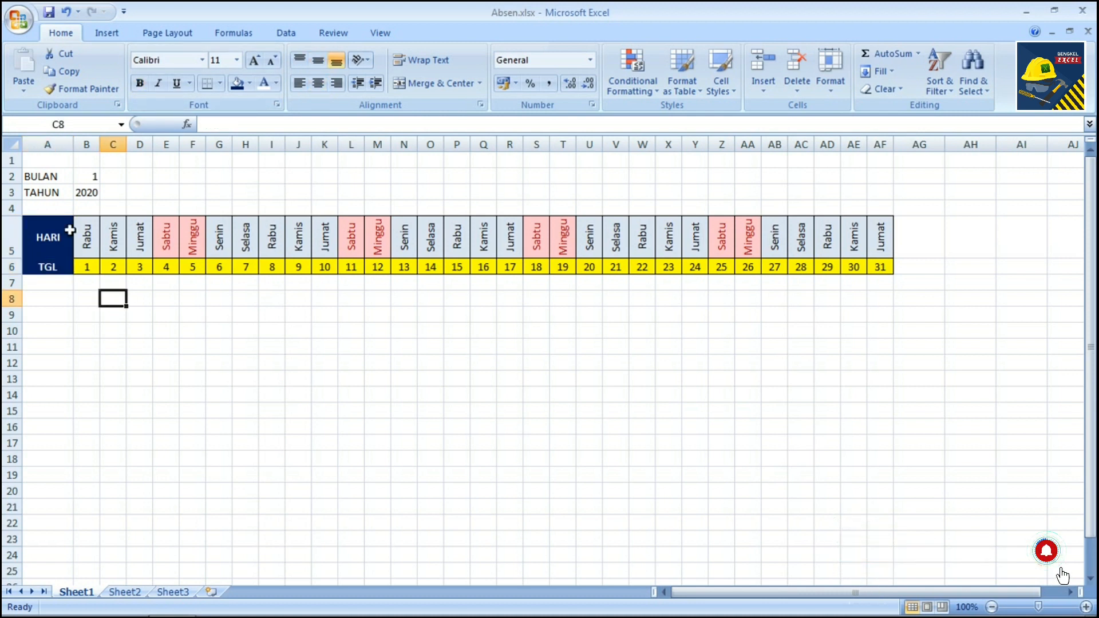
Copy the complete HARI and TGL rows, including their labels, from A5:AF6
{"action": "left_click", "coordinate": [41, 228]}
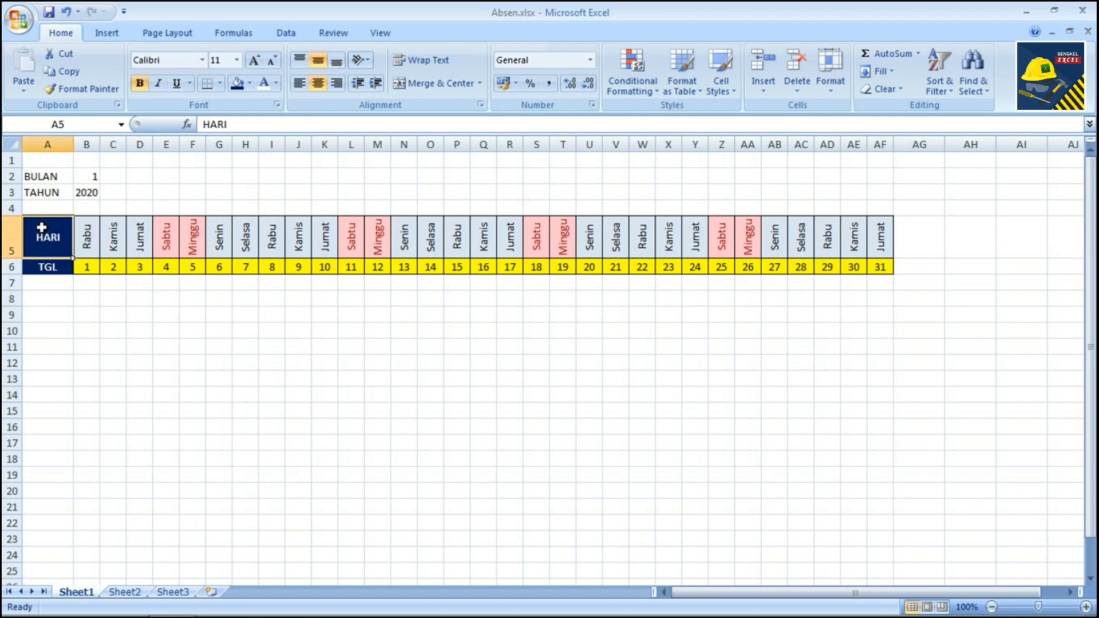
{"action": "key", "text": "Down"}
{"action": "key", "text": "Up"}
{"action": "key", "text": "Down"}
{"action": "key", "text": "Up"}
{"action": "key", "text": "Down"}
{"action": "key", "text": "Up"}
{"action": "key", "text": "Down"}
{"action": "key", "text": "Up"}
{"action": "key", "text": "Down"}
{"action": "key", "text": "Up"}
{"action": "key", "text": "shift+Right"}
{"action": "key", "text": "shift+Right"}
{"action": "key", "text": "shift+Right"}
{"action": "key", "text": "shift+Right"}
{"action": "key", "text": "shift+Right"}
{"action": "key", "text": "shift+Right"}
{"action": "key", "text": "shift+Right"}
{"action": "key", "text": "shift+Right"}
{"action": "key", "text": "shift+Right"}
{"action": "key", "text": "shift+Right"}
{"action": "key", "text": "shift+Right"}
{"action": "key", "text": "shift+Right"}
{"action": "key", "text": "shift+Right"}
{"action": "key", "text": "shift+Right"}
{"action": "key", "text": "shift+Right"}
{"action": "key", "text": "shift+Right"}
{"action": "key", "text": "shift+Right"}
{"action": "key", "text": "shift+Right"}
{"action": "key", "text": "shift+Right"}
{"action": "key", "text": "shift+Right"}
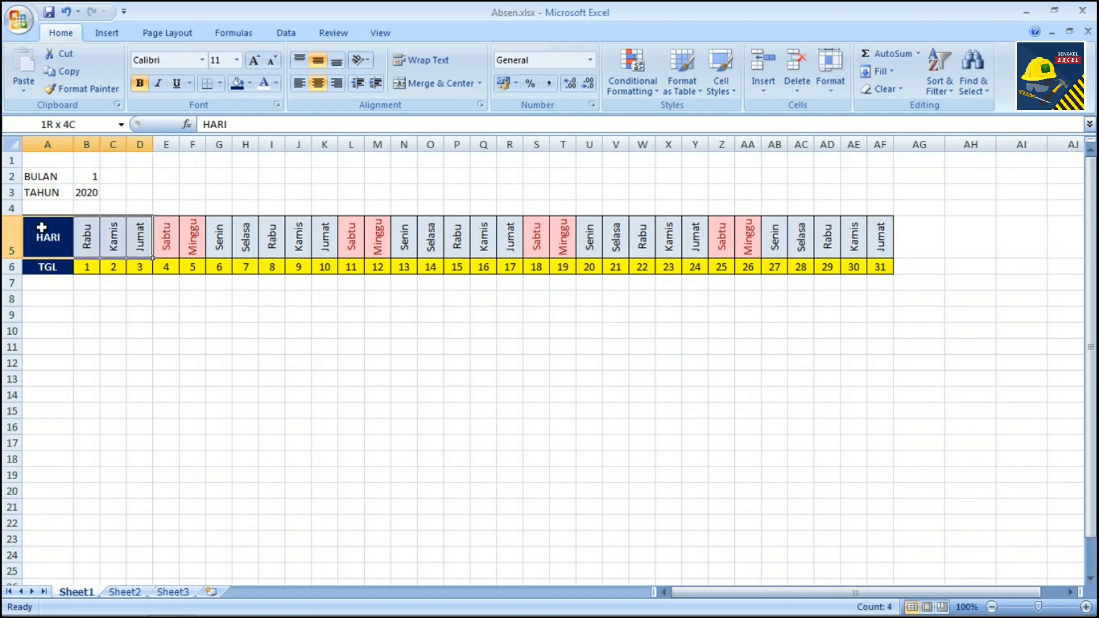
{"action": "key", "text": "shift+Right"}
{"action": "key", "text": "shift+Right"}
{"action": "key", "text": "shift+Right"}
{"action": "key", "text": "shift+Right"}
{"action": "key", "text": "shift+Right"}
{"action": "key", "text": "shift+Right"}
{"action": "key", "text": "shift+Right"}
{"action": "key", "text": "shift+Right"}
{"action": "key", "text": "shift+Right"}
{"action": "key", "text": "shift+Right"}
{"action": "key", "text": "shift+Right"}
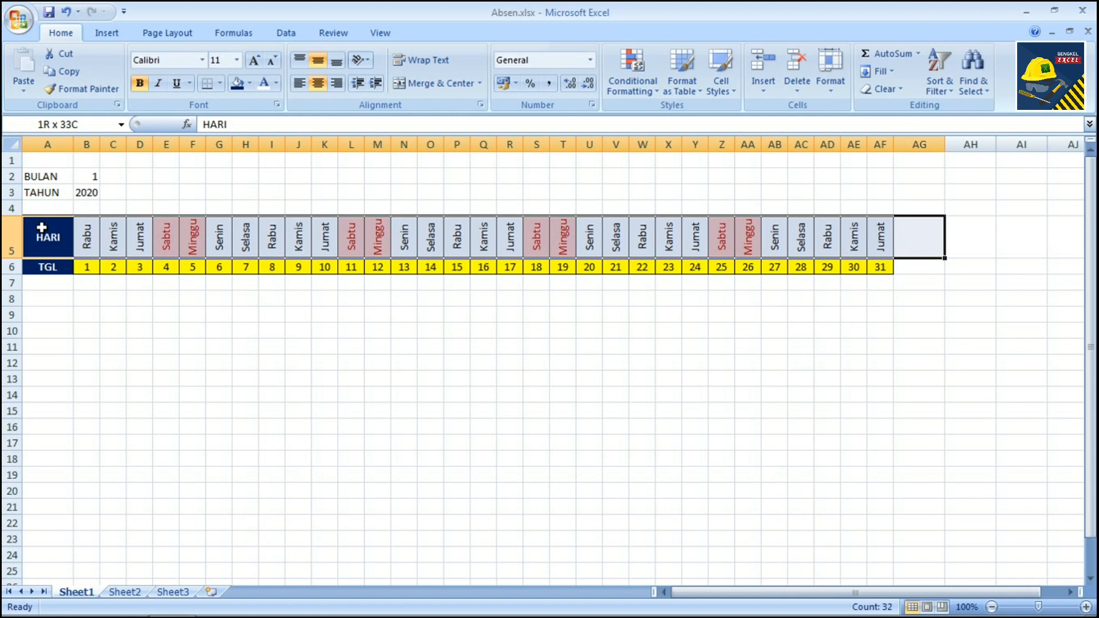
{"action": "key", "text": "shift+Left"}
{"action": "key", "text": "shift+Down"}
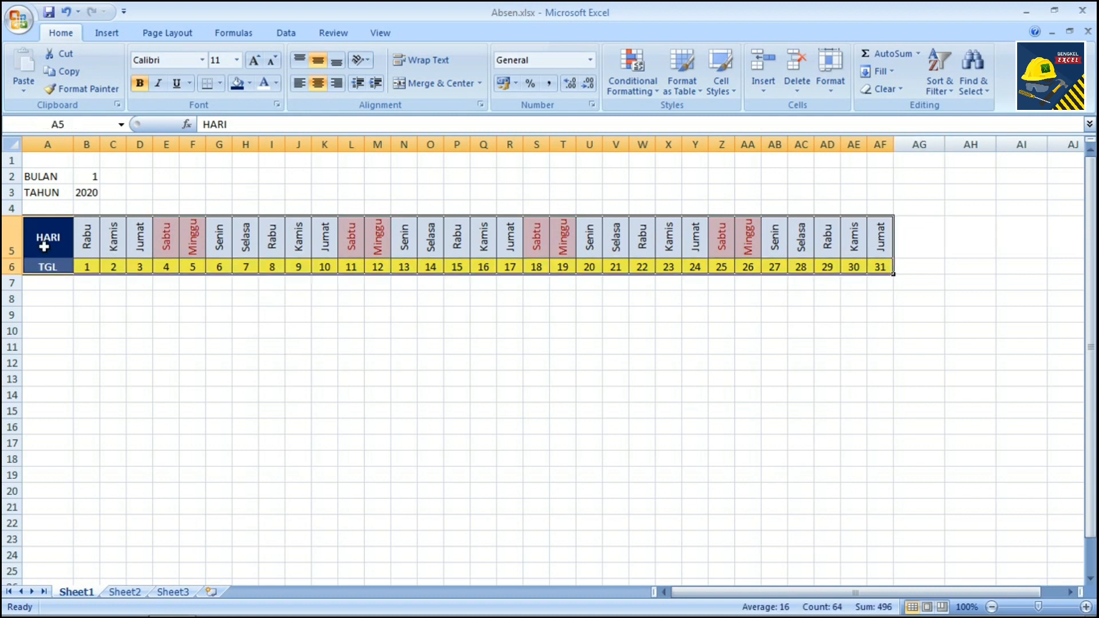
{"action": "right_click", "coordinate": [44, 246]}
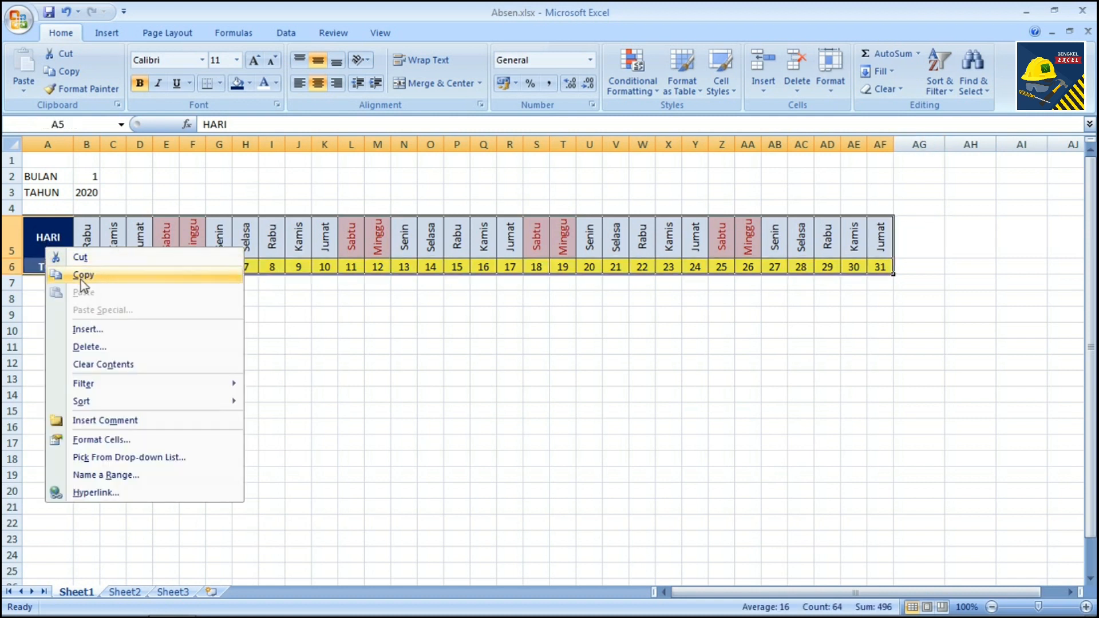
{"action": "left_click", "coordinate": [81, 276]}
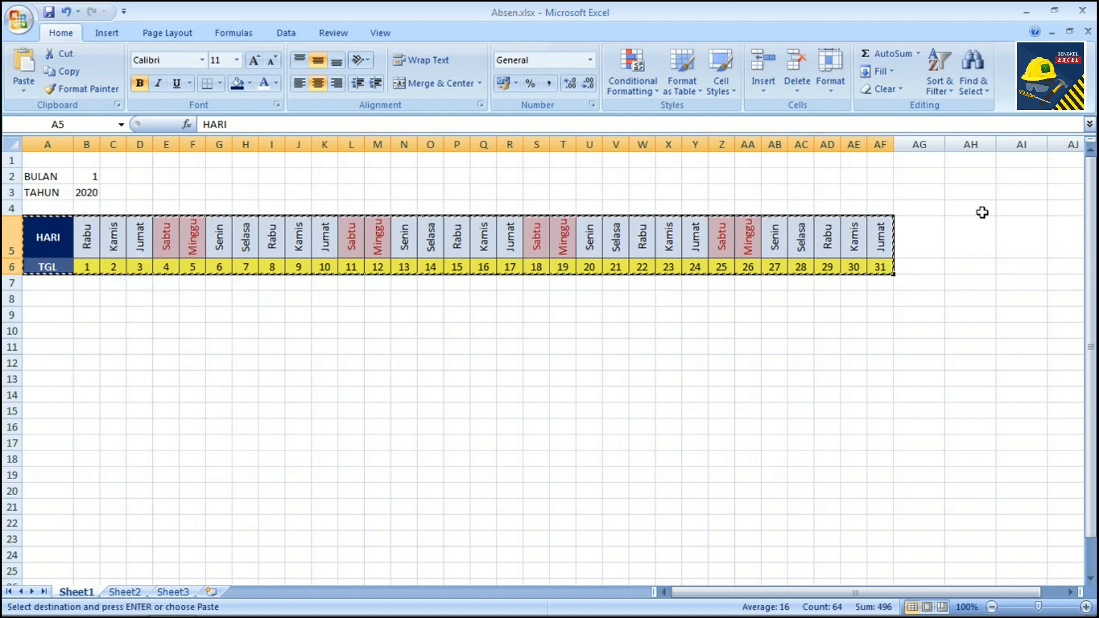
Paste the copied rows at AG5 with Paste Special, using Transpose to arrange them as columns
{"action": "left_click", "coordinate": [955, 245]}
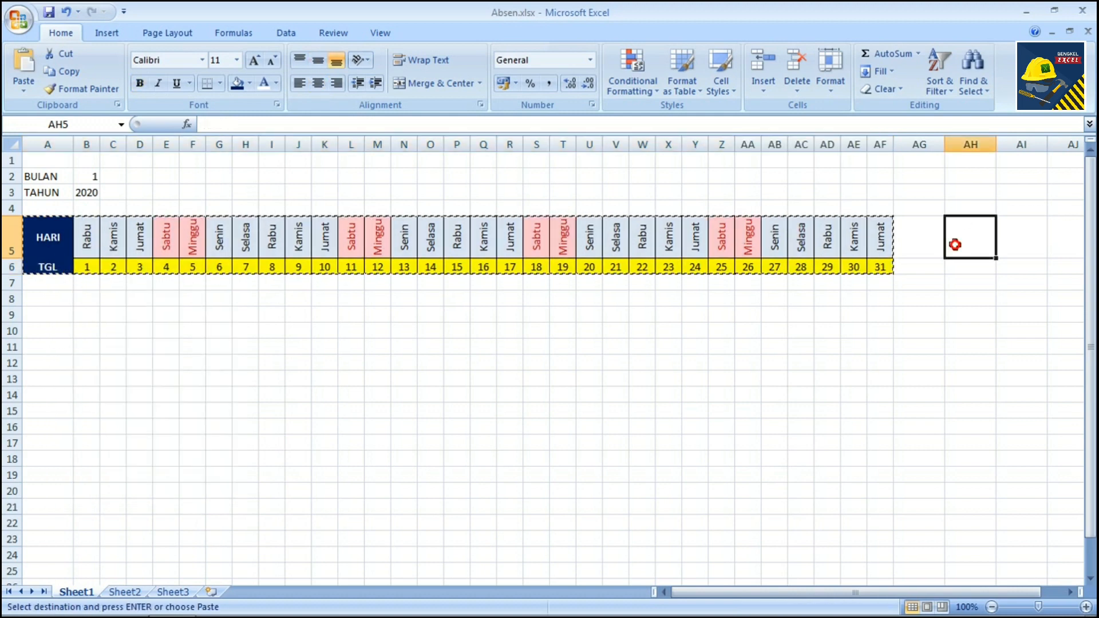
{"action": "left_click", "coordinate": [924, 237]}
{"action": "right_click", "coordinate": [923, 238]}
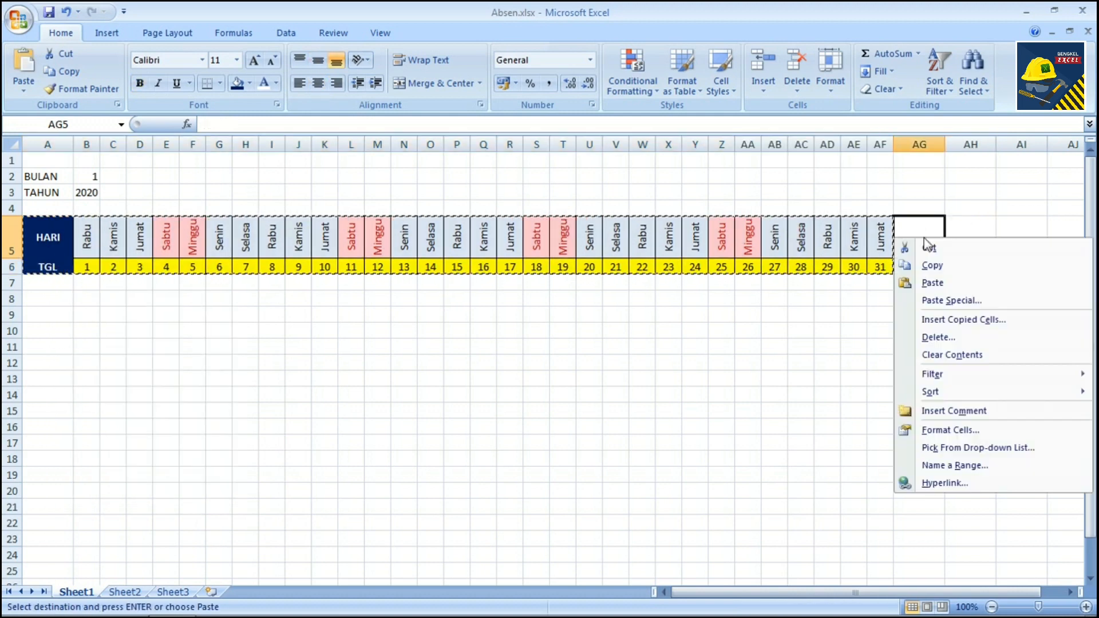
{"action": "left_click", "coordinate": [944, 301]}
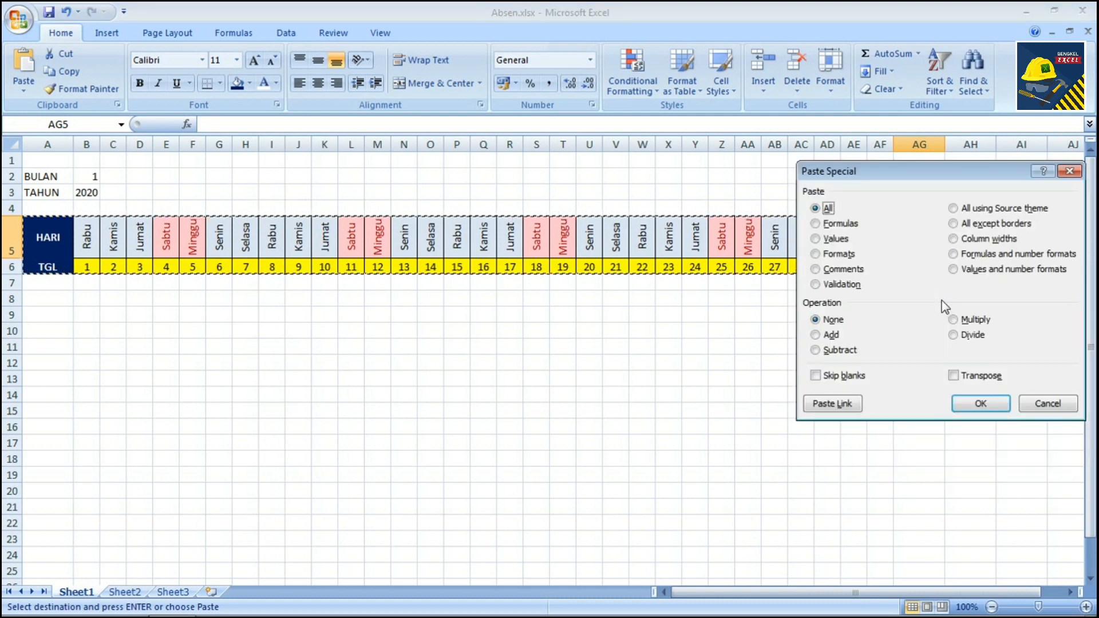
{"action": "left_click", "coordinate": [954, 375]}
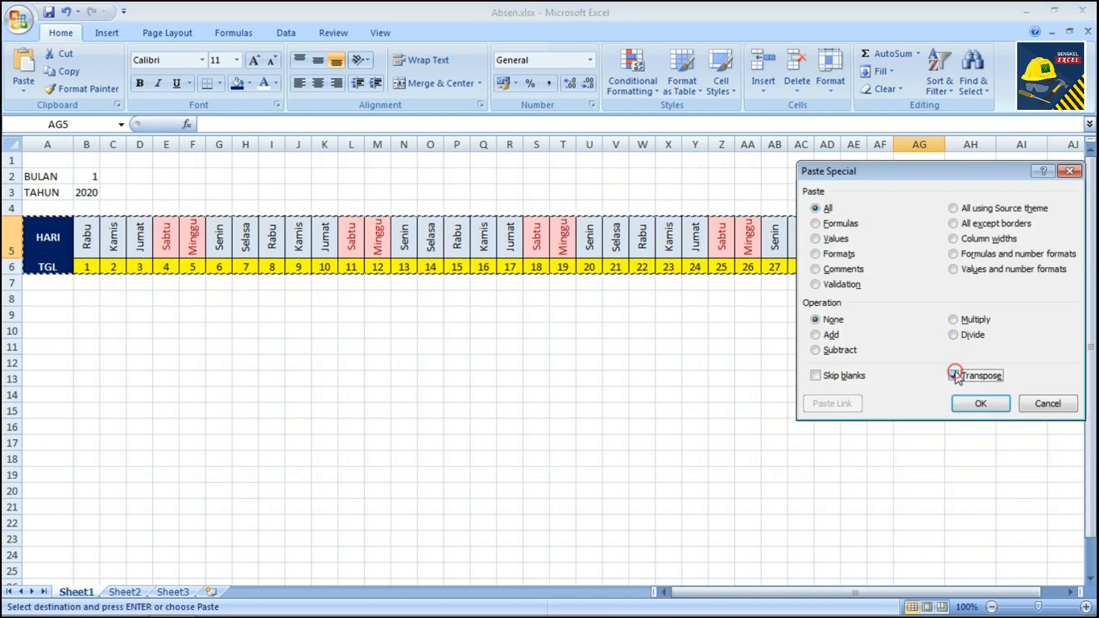
{"action": "left_click", "coordinate": [966, 404]}
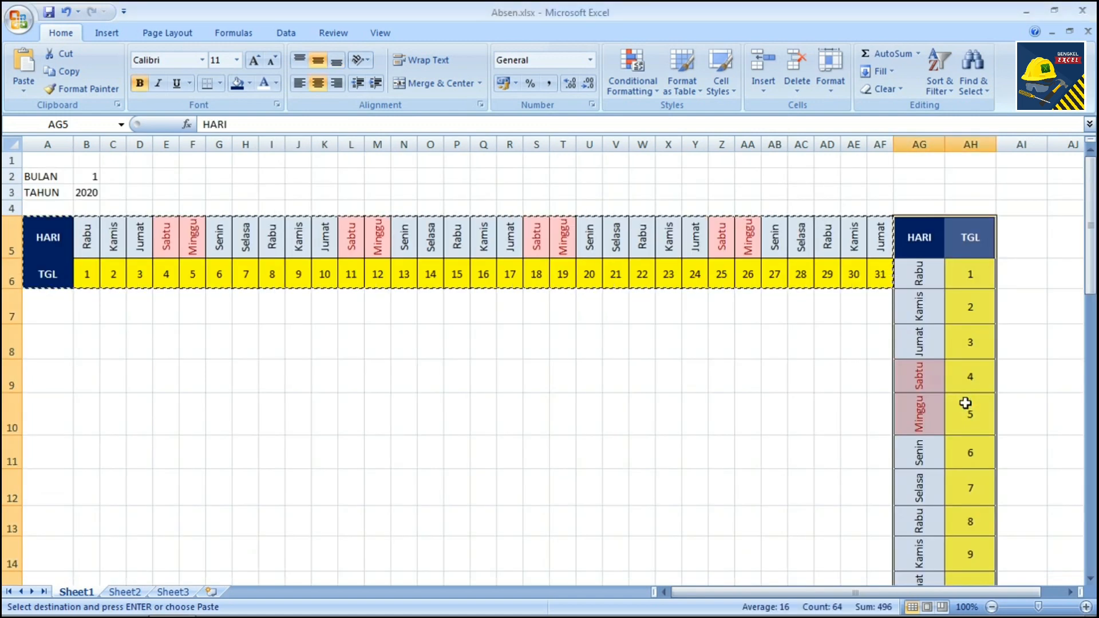
Examine the days, dates and formulas down the transposed HARI and TGL columns in AG and AH
{"action": "left_click", "coordinate": [966, 403]}
{"action": "key", "text": "Down"}
{"action": "key", "text": "Down"}
{"action": "key", "text": "Down"}
{"action": "key", "text": "Down"}
{"action": "key", "text": "Down"}
{"action": "key", "text": "Down"}
{"action": "key", "text": "Down"}
{"action": "key", "text": "Down"}
{"action": "key", "text": "Down"}
{"action": "key", "text": "Down"}
{"action": "key", "text": "Down"}
{"action": "key", "text": "Down"}
{"action": "key", "text": "Down"}
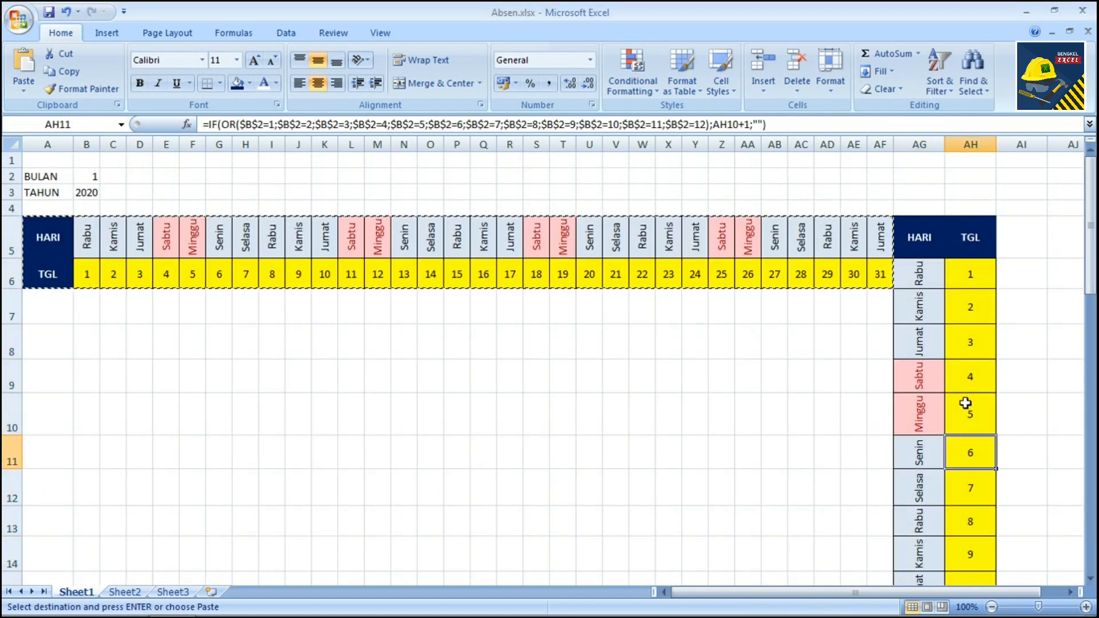
{"action": "key", "text": "Down"}
{"action": "key", "text": "Down"}
{"action": "key", "text": "Down"}
{"action": "key", "text": "Up"}
{"action": "key", "text": "Up"}
{"action": "key", "text": "Up"}
{"action": "key", "text": "Up"}
{"action": "key", "text": "Up"}
{"action": "key", "text": "Up"}
{"action": "key", "text": "Up"}
{"action": "key", "text": "Up"}
{"action": "key", "text": "Up"}
{"action": "key", "text": "Up"}
{"action": "key", "text": "Up"}
{"action": "key", "text": "Up"}
{"action": "key", "text": "Up"}
{"action": "key", "text": "Up"}
{"action": "key", "text": "Up"}
{"action": "key", "text": "Up"}
{"action": "key", "text": "Up"}
{"action": "key", "text": "Up"}
{"action": "key", "text": "Up"}
{"action": "key", "text": "Up"}
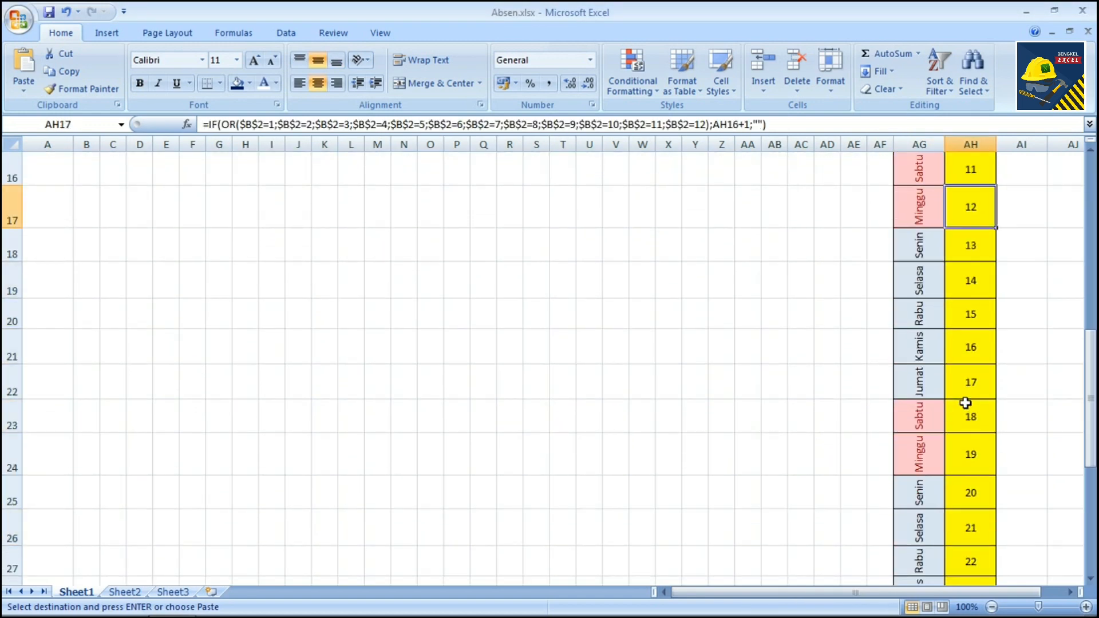
{"action": "key", "text": "Up"}
{"action": "key", "text": "Up"}
{"action": "key", "text": "Up"}
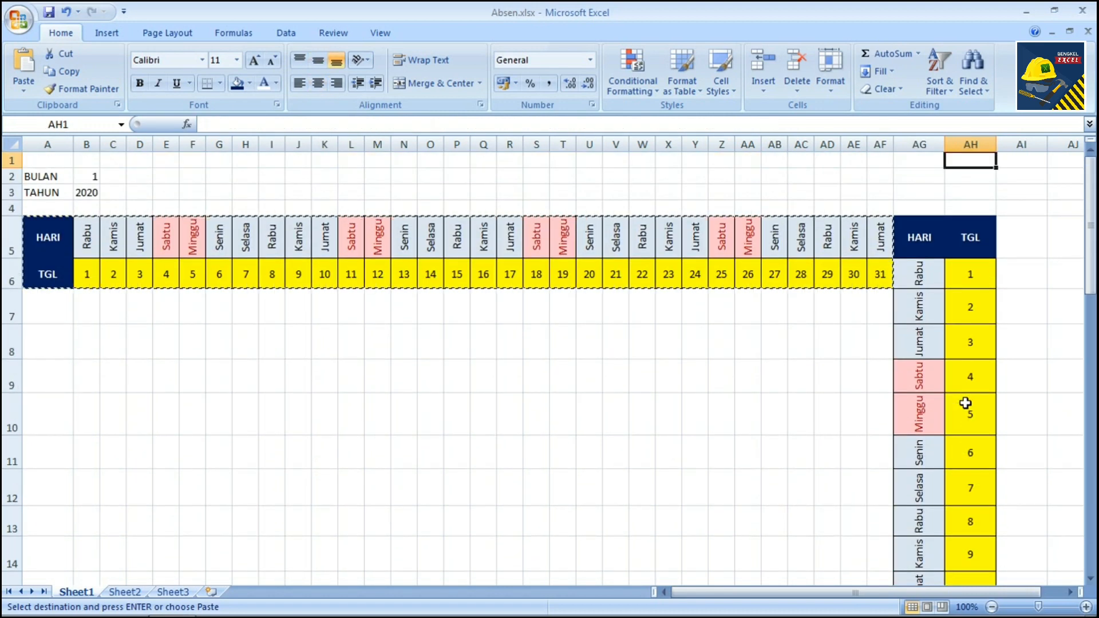
Cancel the pending copy selection and widen columns A and B to the same width
{"action": "key", "text": "Escape"}
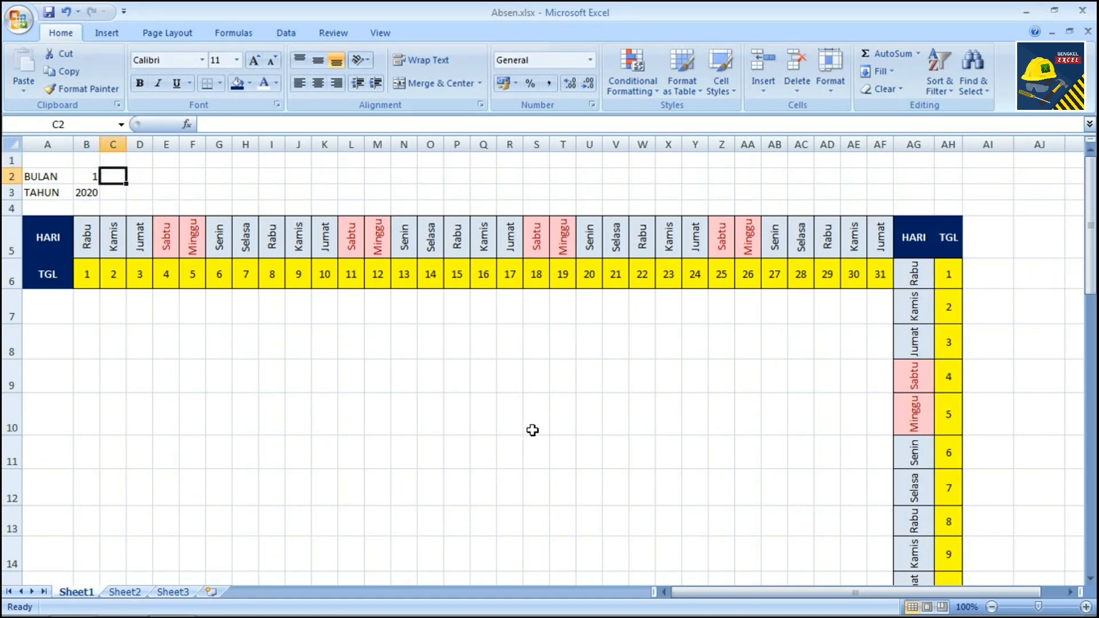
{"action": "left_click", "coordinate": [10, 176]}
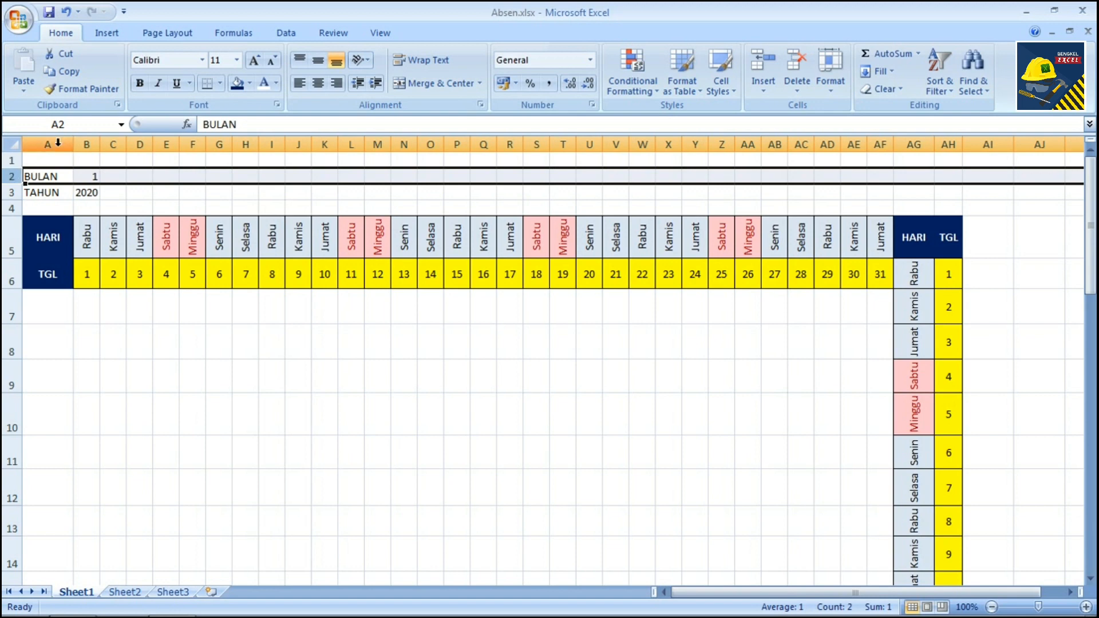
{"action": "left_click", "coordinate": [85, 143]}
{"action": "left_click_drag", "start_coordinate": [101, 144], "coordinate": [158, 147]}
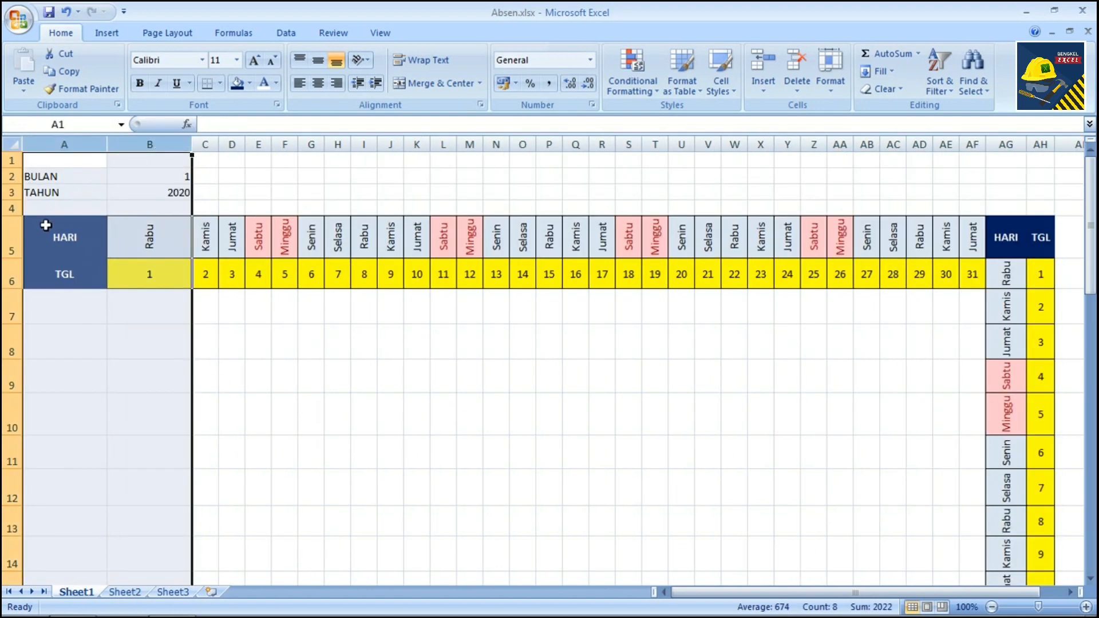
Insert a blank column before column B, narrow column C and move its month and year values into B2:B3
{"action": "left_click", "coordinate": [120, 142]}
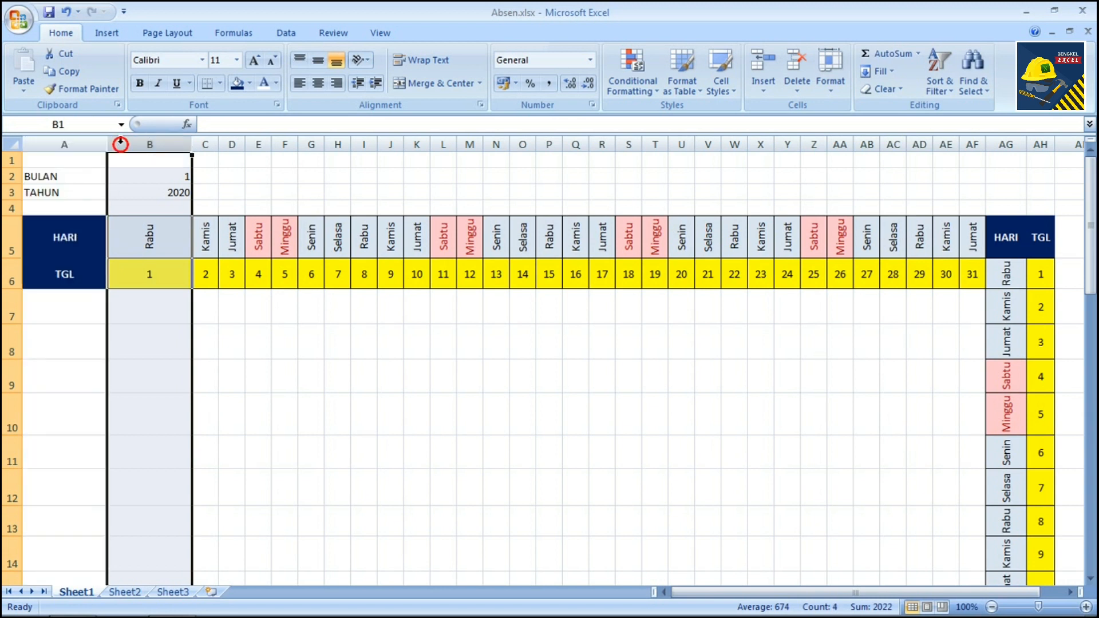
{"action": "right_click", "coordinate": [122, 143]}
{"action": "left_click", "coordinate": [185, 228]}
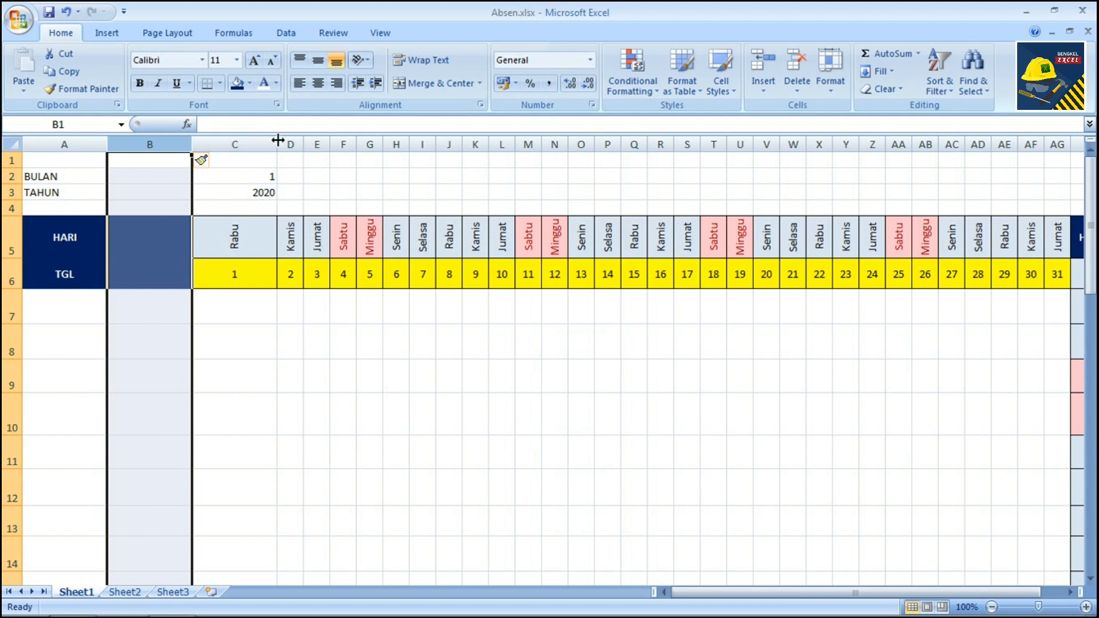
{"action": "left_click_drag", "start_coordinate": [278, 141], "coordinate": [234, 139]}
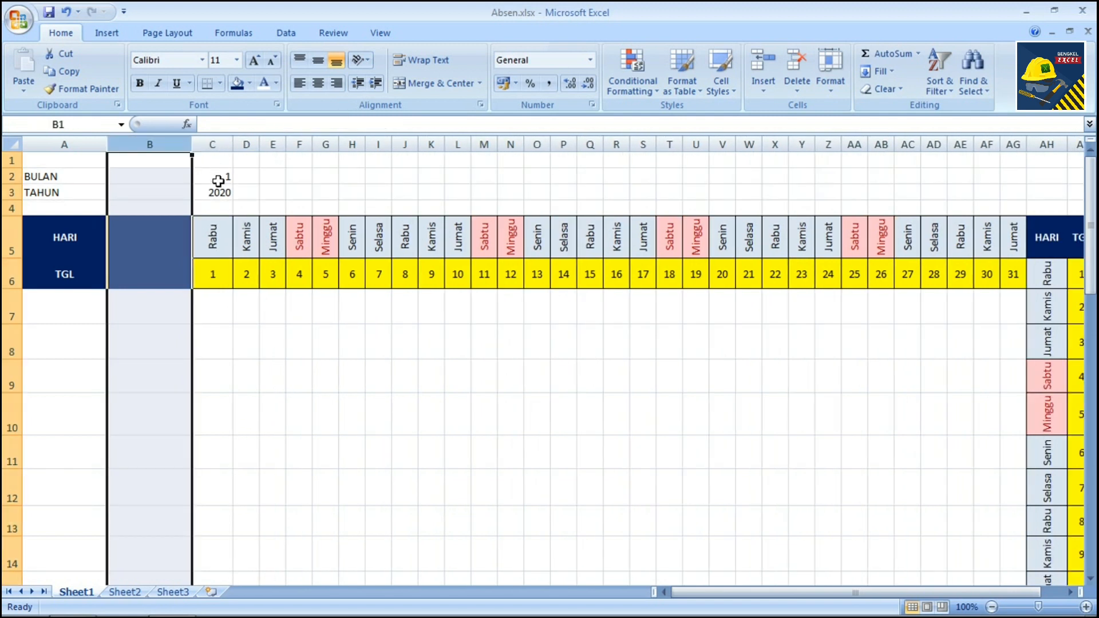
{"action": "left_click_drag", "start_coordinate": [218, 179], "coordinate": [153, 185]}
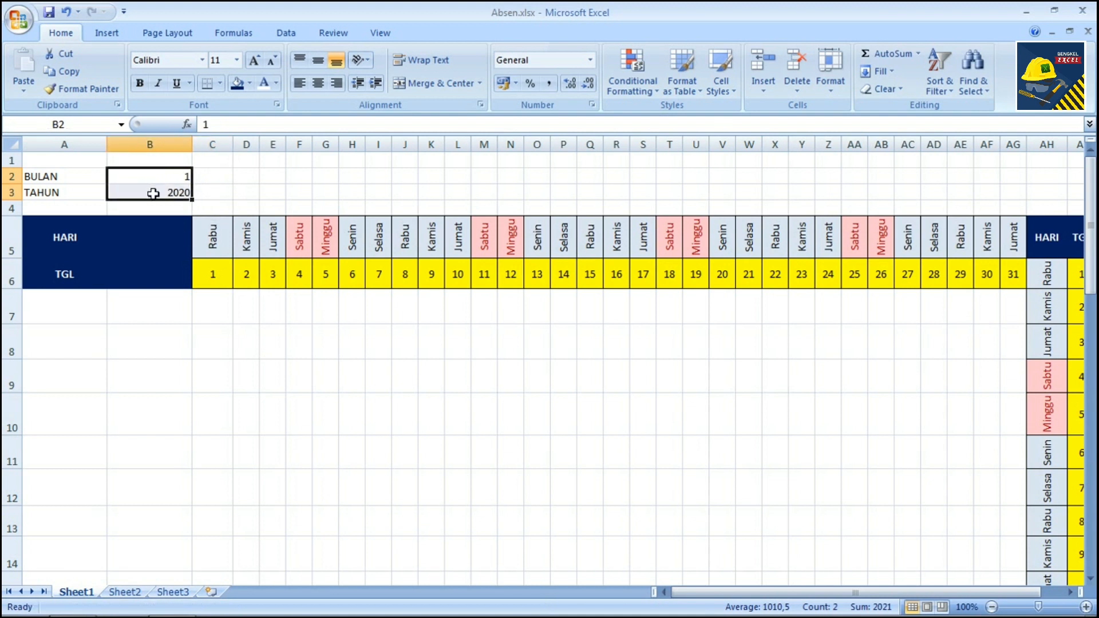
{"action": "left_click", "coordinate": [152, 191]}
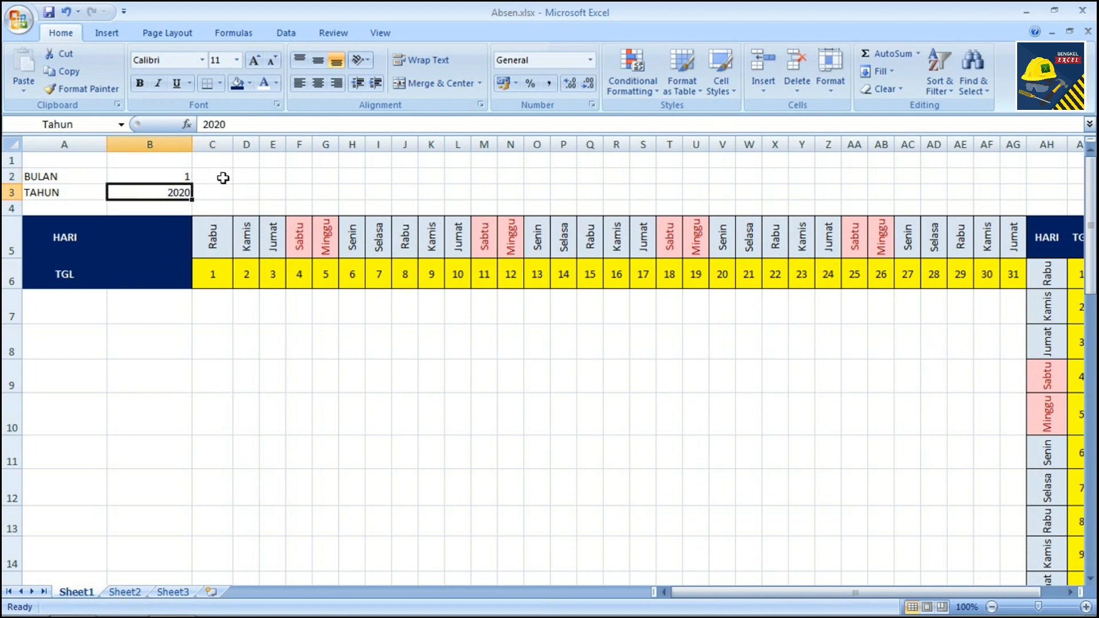
Insert another blank column before column C and narrow column B to fit the month and year values
{"action": "left_click", "coordinate": [220, 147]}
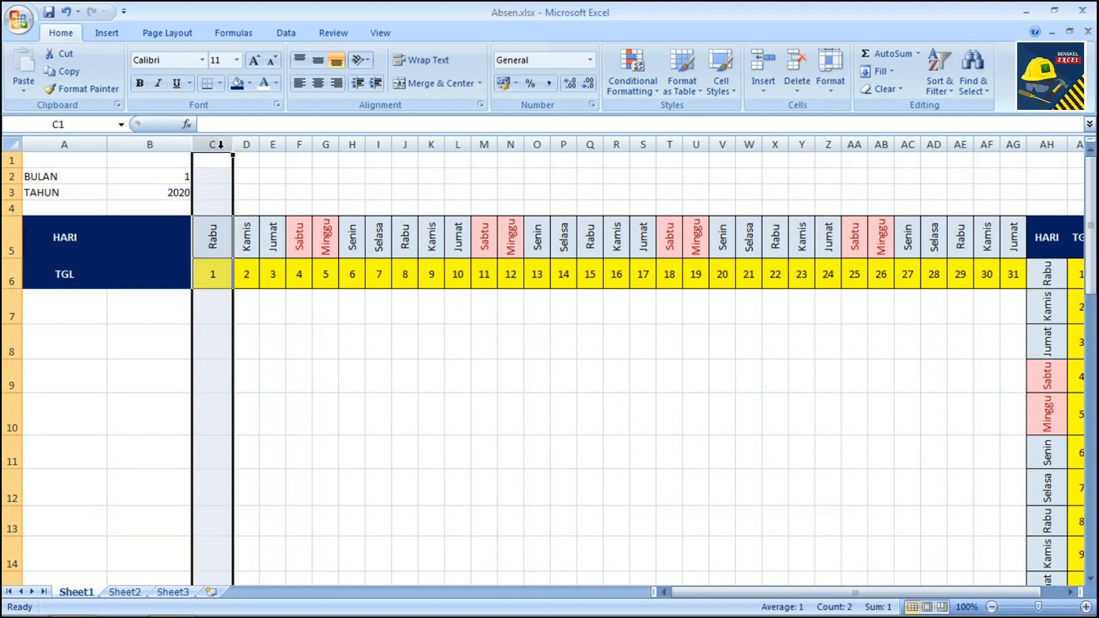
{"action": "right_click", "coordinate": [221, 147]}
{"action": "left_click", "coordinate": [258, 230]}
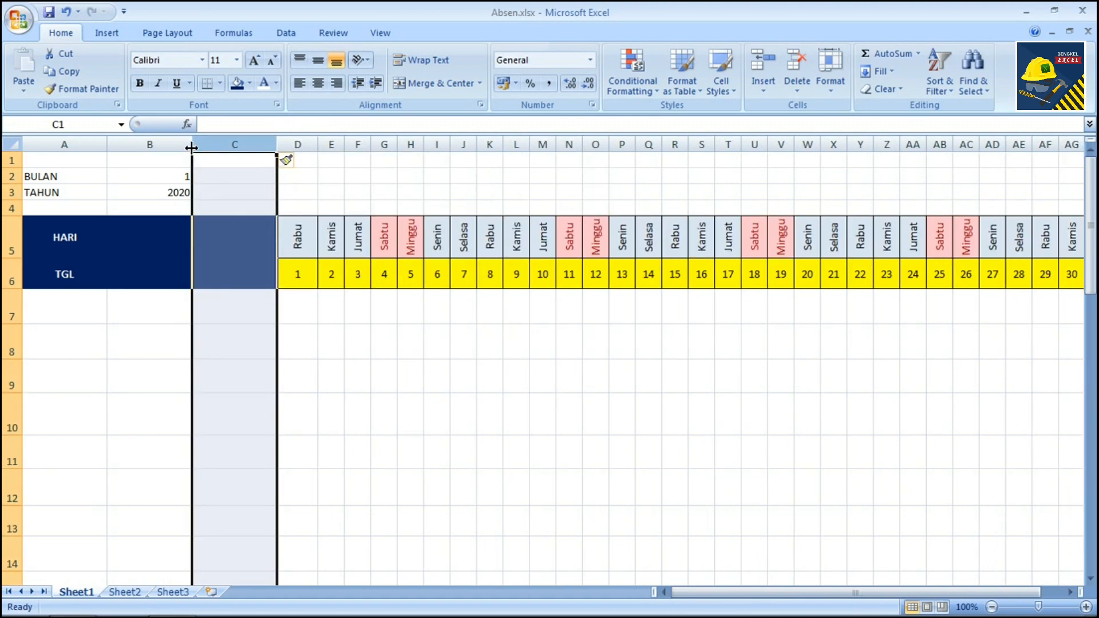
{"action": "left_click_drag", "start_coordinate": [192, 144], "coordinate": [140, 143]}
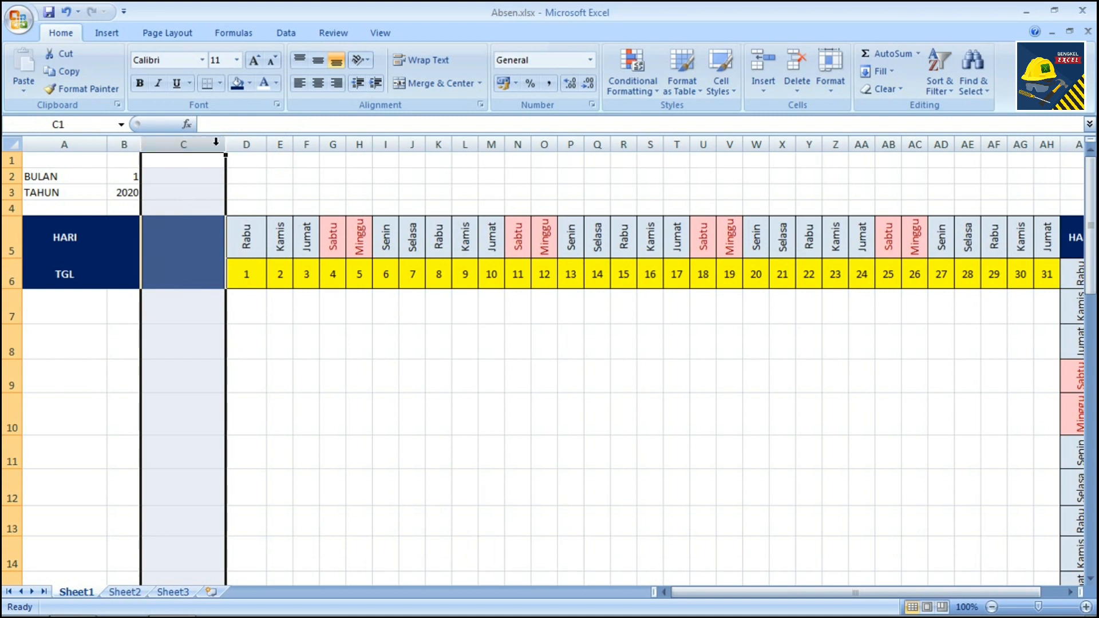
Enter a capital E in C2 and set its font to Wingdings to make a pointing-hand symbol
{"action": "left_click", "coordinate": [188, 173]}
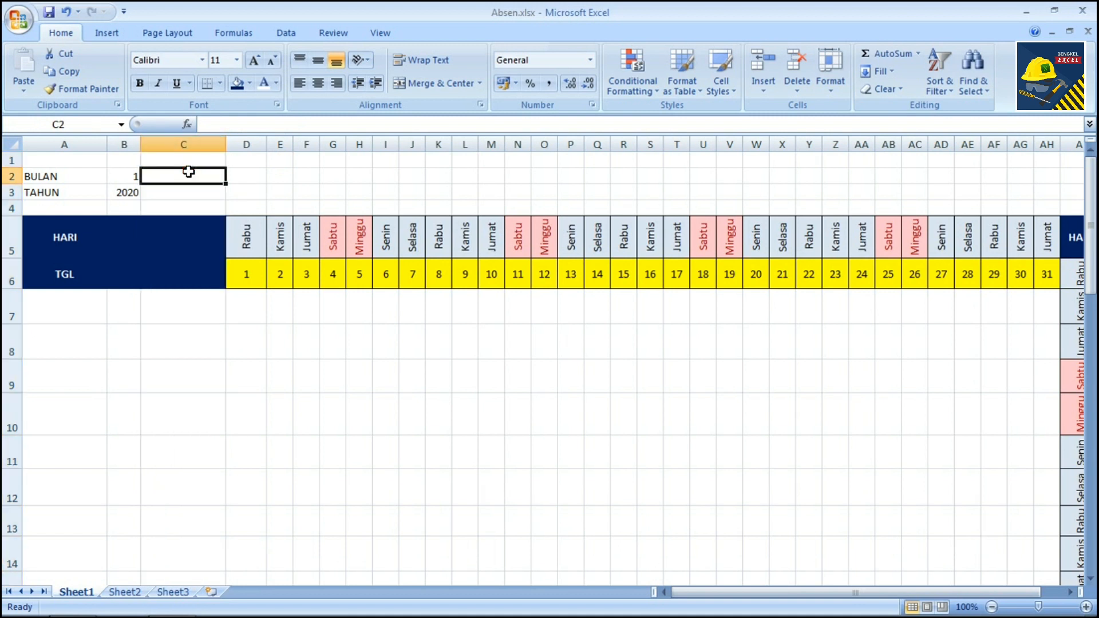
{"action": "type", "text": "e"}
{"action": "key", "text": "BackSpace"}
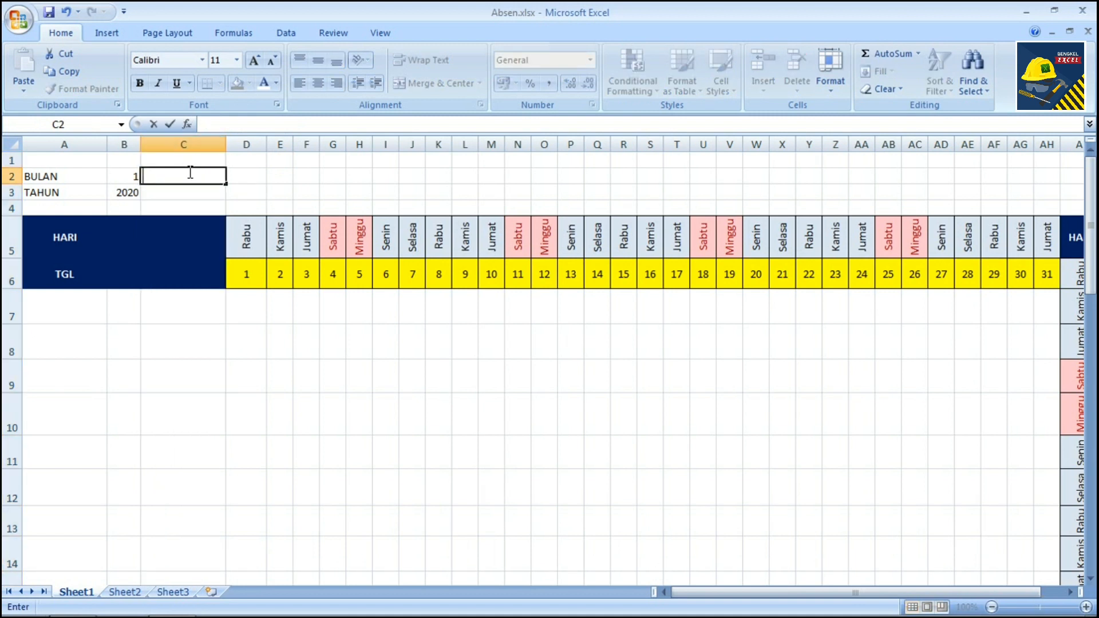
{"action": "type", "text": "E"}
{"action": "key", "text": "ctrl+Return"}
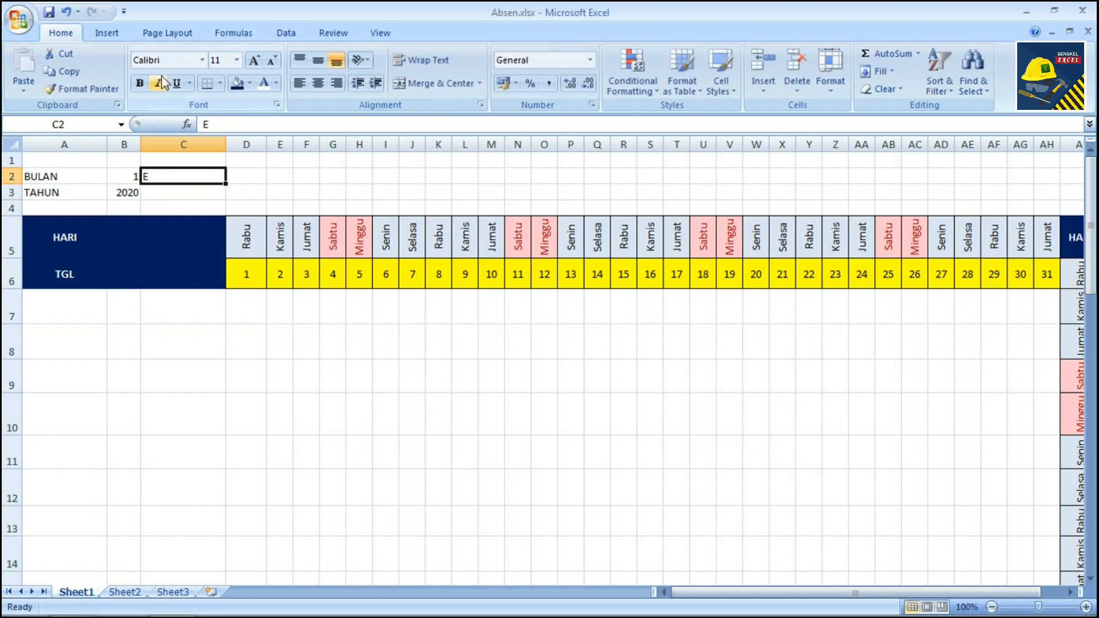
{"action": "left_click", "coordinate": [179, 59]}
{"action": "type", "text": "W"}
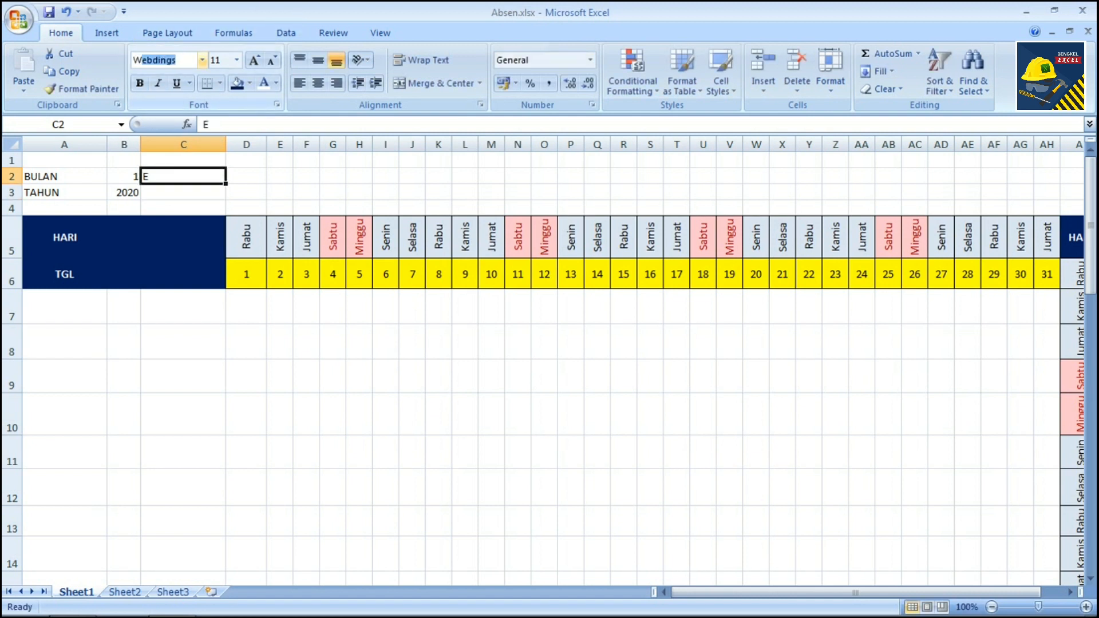
{"action": "type", "text": "in"}
{"action": "key", "text": "Return"}
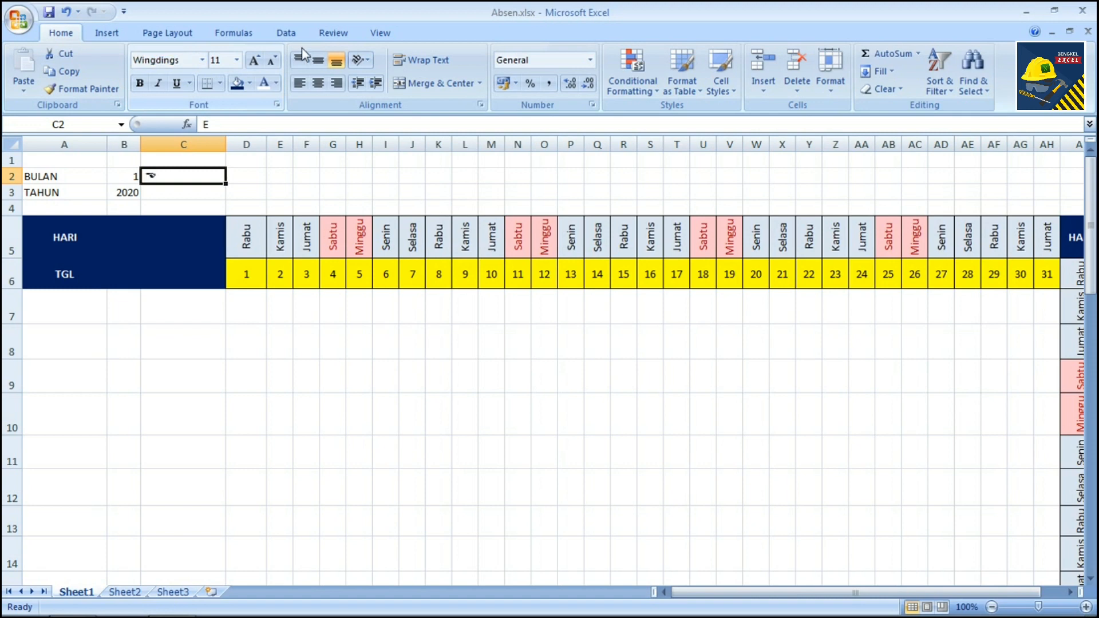
Enlarge the hand symbol in C2 to font size 28 and narrow columns C and A
{"action": "left_click", "coordinate": [255, 60]}
{"action": "left_click", "coordinate": [254, 61]}
{"action": "left_click", "coordinate": [255, 62]}
{"action": "left_click", "coordinate": [255, 62]}
{"action": "left_click", "coordinate": [256, 61]}
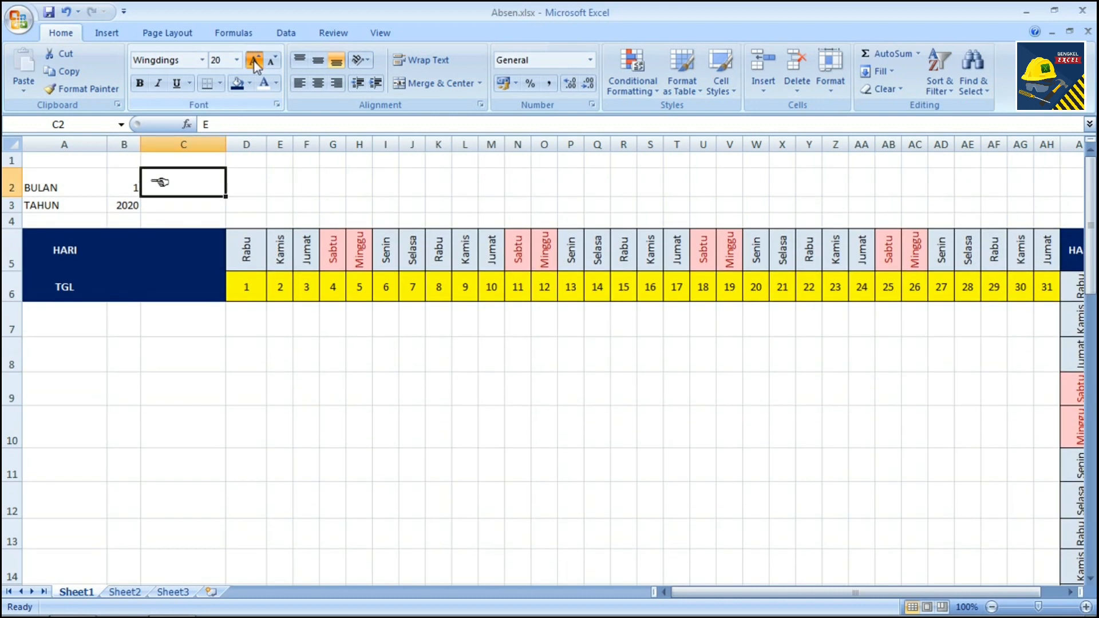
{"action": "left_click", "coordinate": [255, 61]}
{"action": "left_click", "coordinate": [256, 61]}
{"action": "left_click", "coordinate": [256, 62]}
{"action": "left_click", "coordinate": [256, 62]}
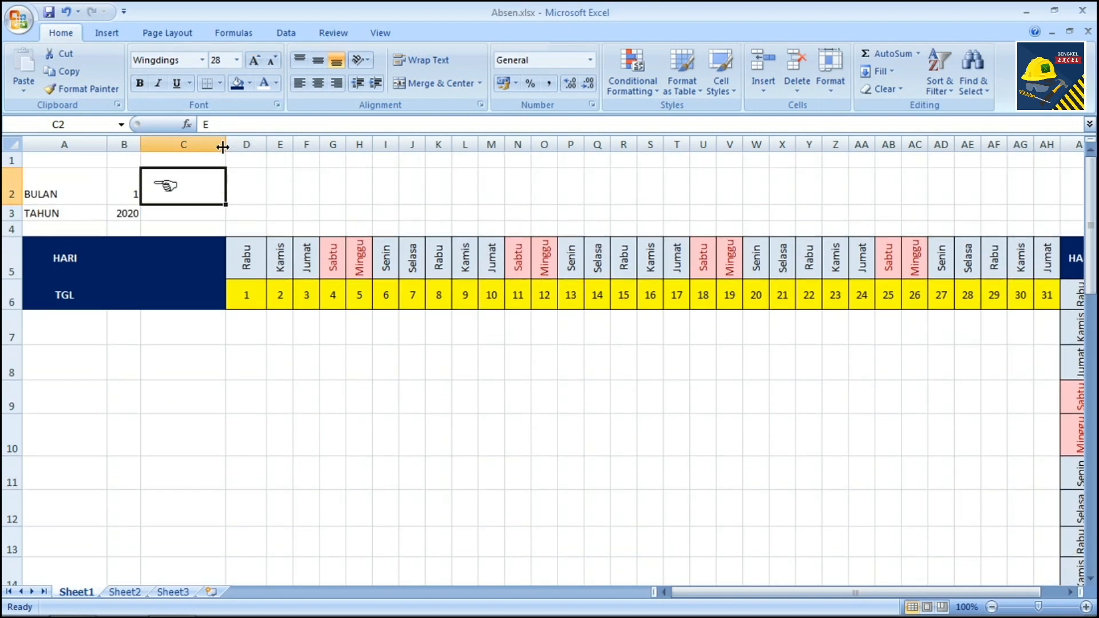
{"action": "left_click_drag", "start_coordinate": [227, 145], "coordinate": [185, 144]}
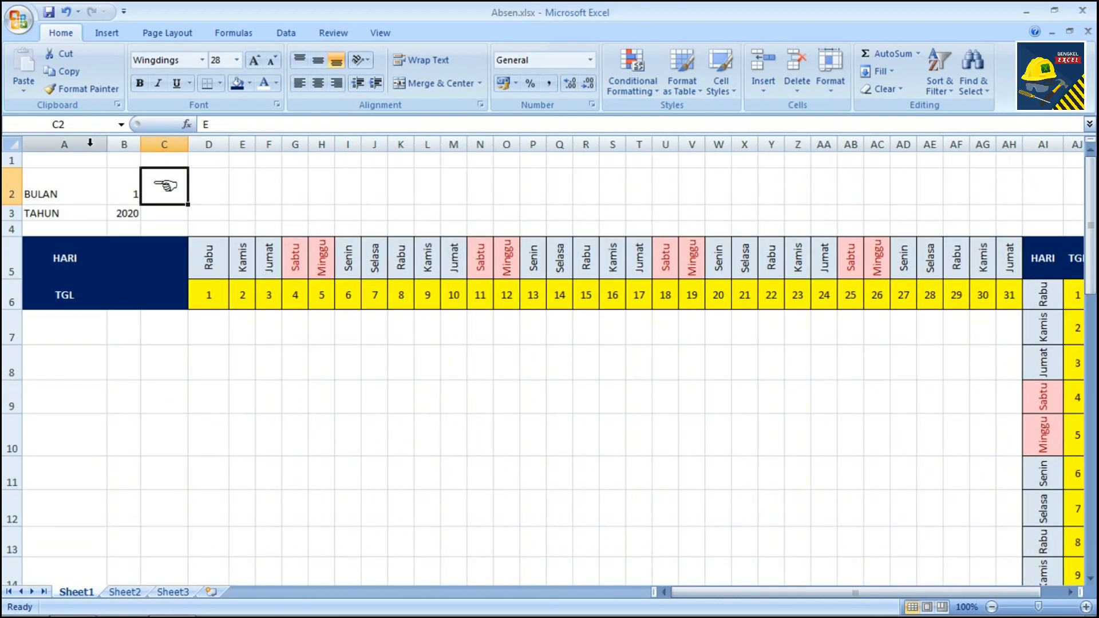
{"action": "left_click_drag", "start_coordinate": [107, 145], "coordinate": [76, 146]}
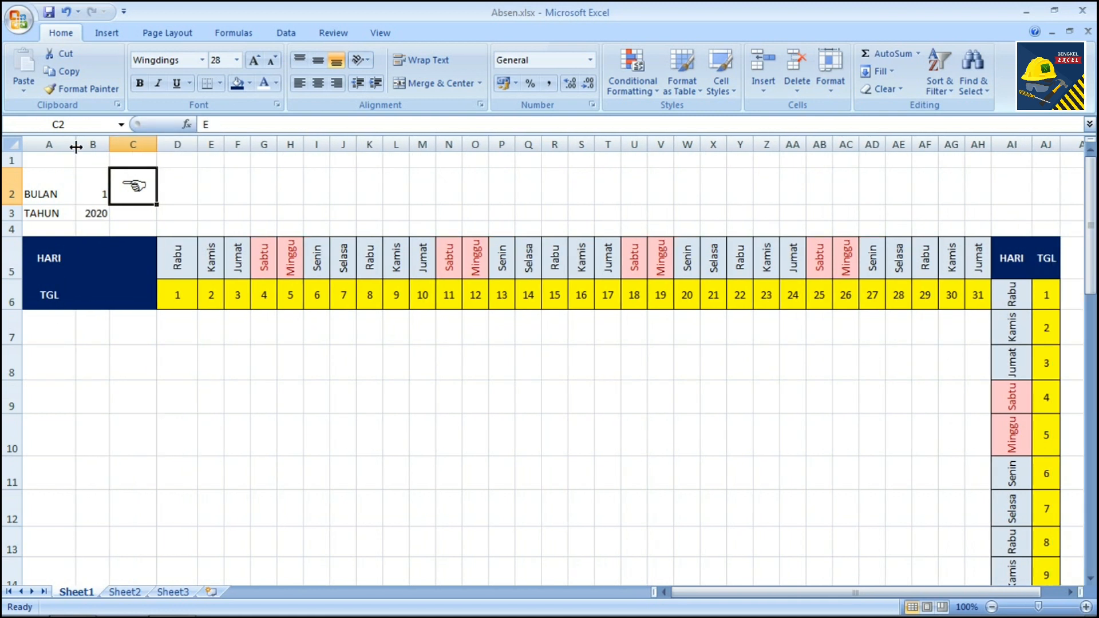
Center the month and year values in B2:B3 horizontally and vertically and make them bold
{"action": "left_click_drag", "start_coordinate": [93, 196], "coordinate": [92, 208]}
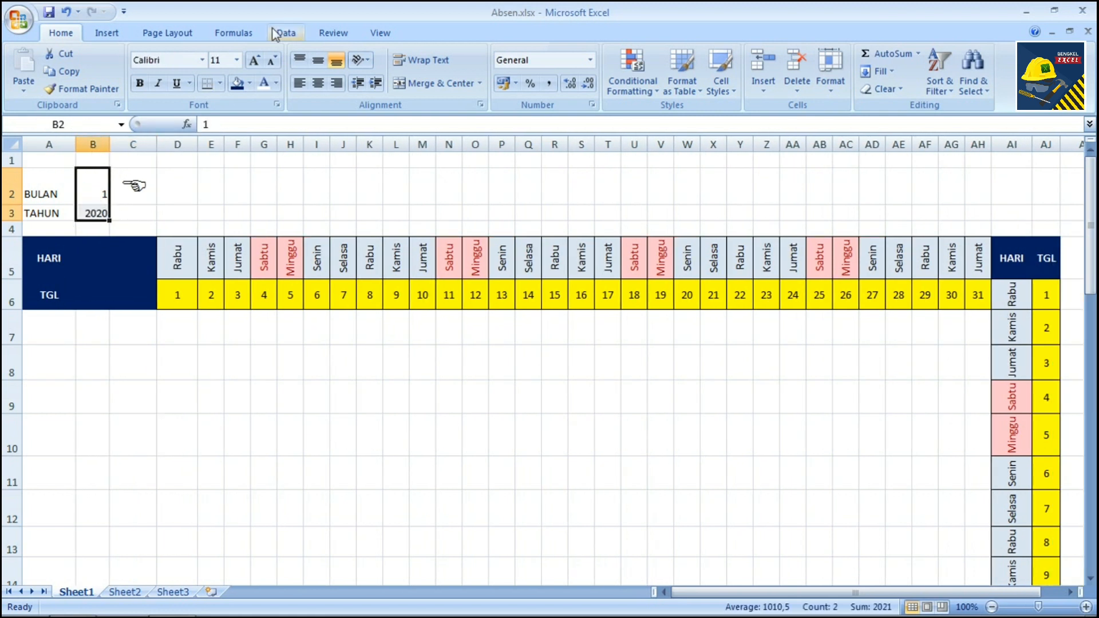
{"action": "left_click", "coordinate": [319, 60]}
{"action": "left_click", "coordinate": [323, 84]}
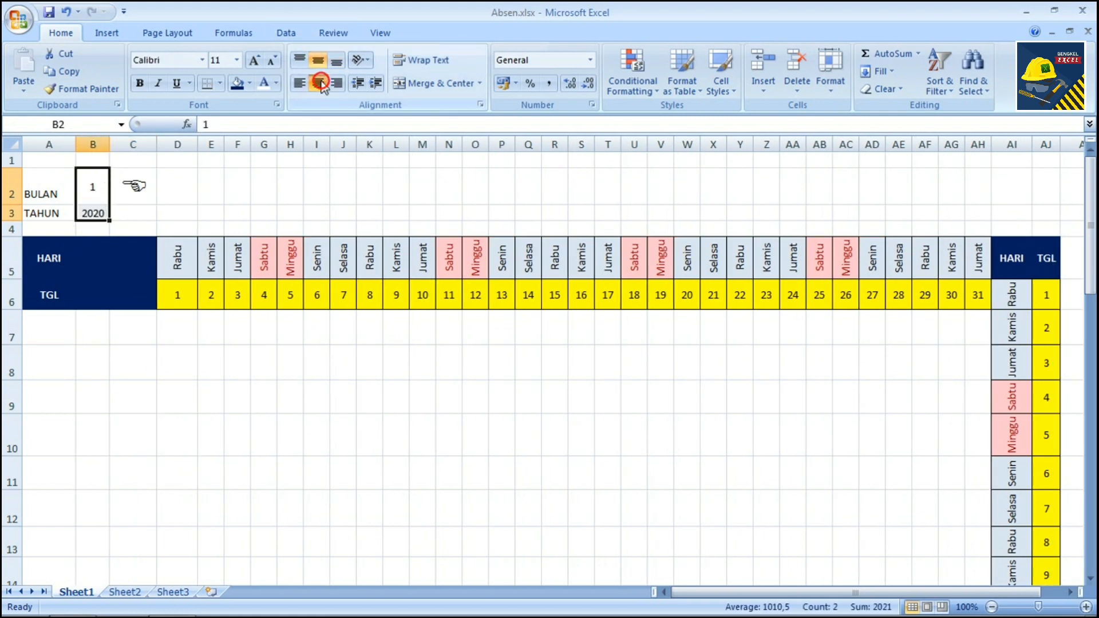
{"action": "left_click", "coordinate": [139, 83]}
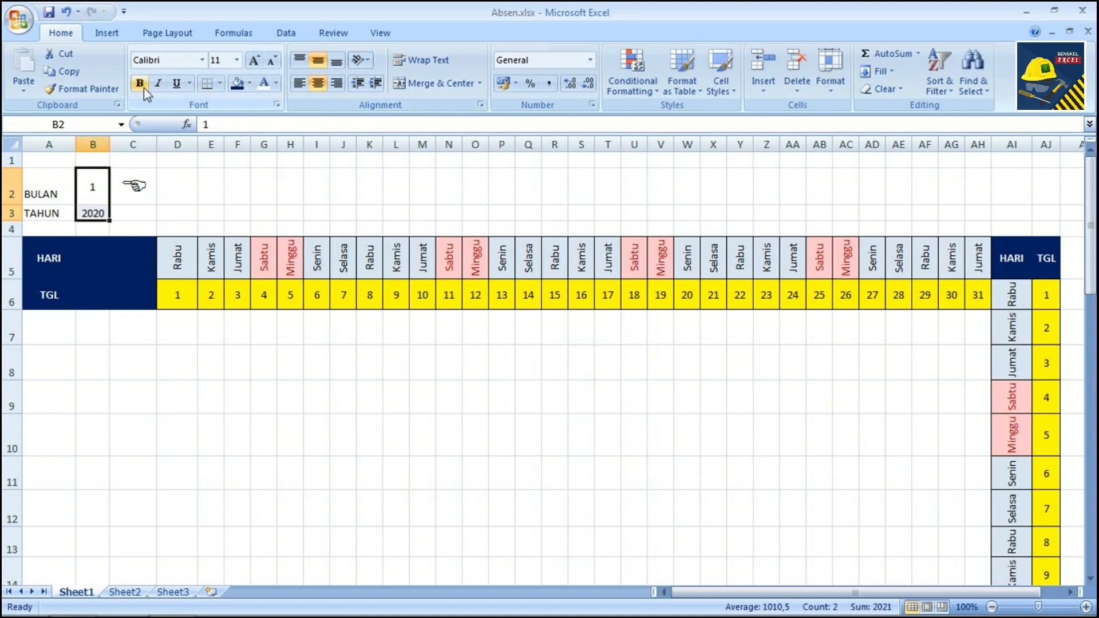
Increase the font size of the month number in B2 to 18
{"action": "left_click", "coordinate": [87, 203]}
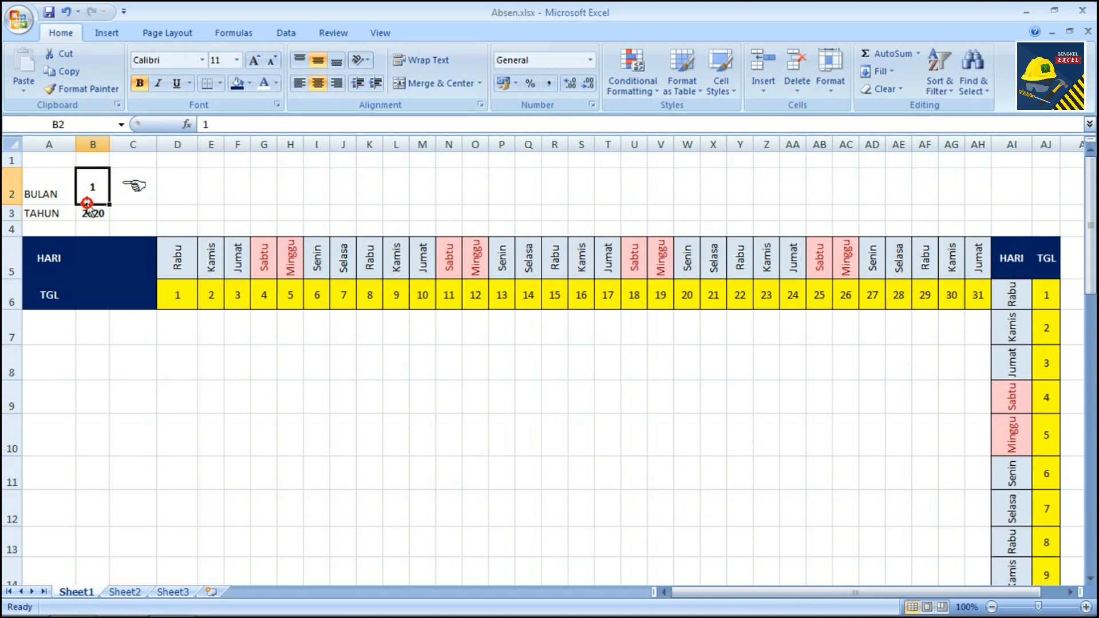
{"action": "left_click", "coordinate": [252, 59]}
{"action": "left_click", "coordinate": [252, 59]}
{"action": "left_click", "coordinate": [252, 60]}
{"action": "left_click", "coordinate": [253, 60]}
{"action": "left_click", "coordinate": [253, 59]}
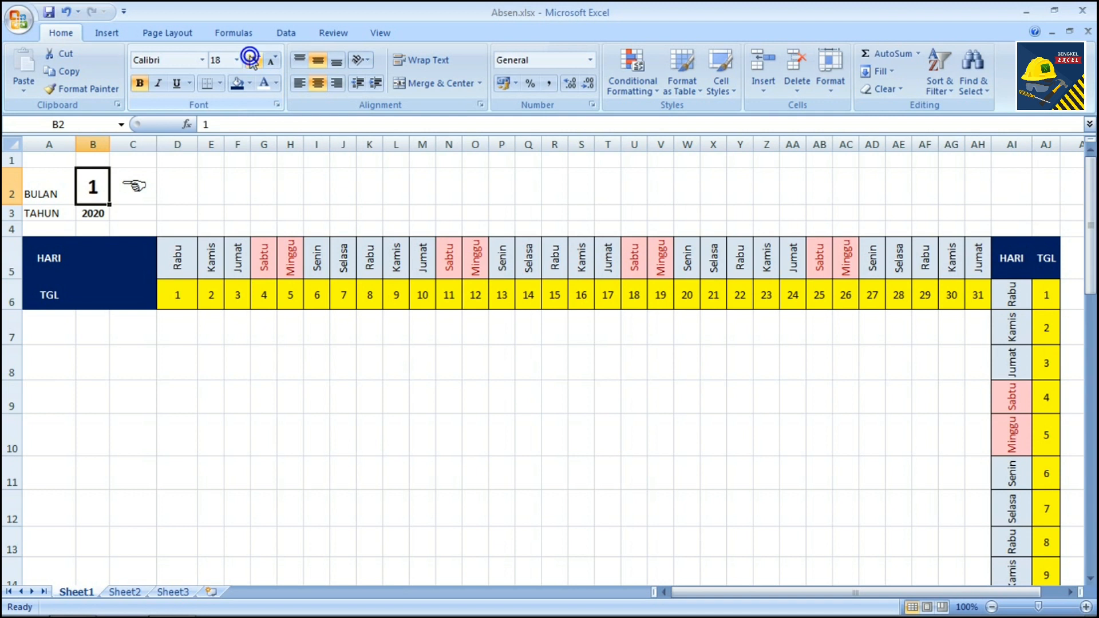
Center the BULAN and TAHUN labels in A2:A3 horizontally and vertically, and save the workbook
{"action": "left_click_drag", "start_coordinate": [54, 182], "coordinate": [54, 209]}
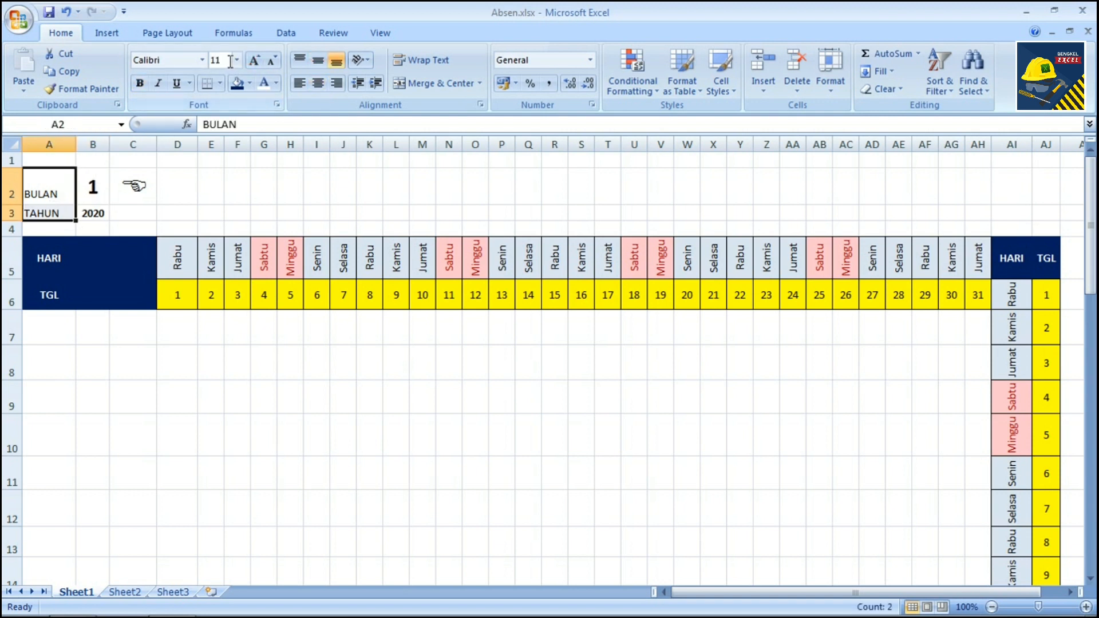
{"action": "left_click", "coordinate": [318, 83]}
{"action": "left_click", "coordinate": [318, 60]}
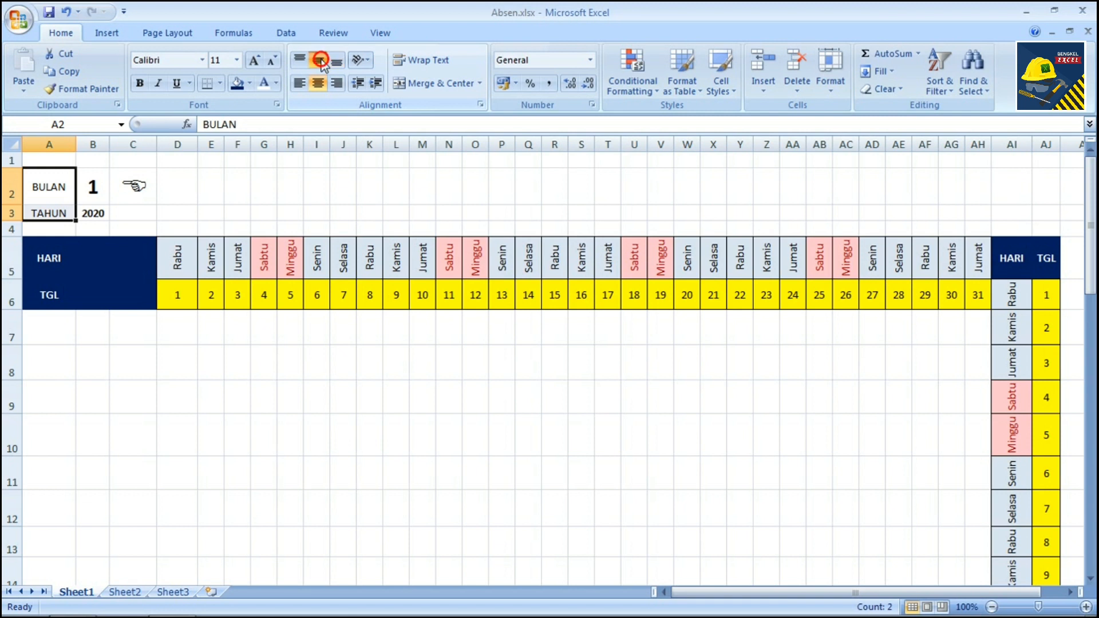
{"action": "left_click", "coordinate": [50, 13]}
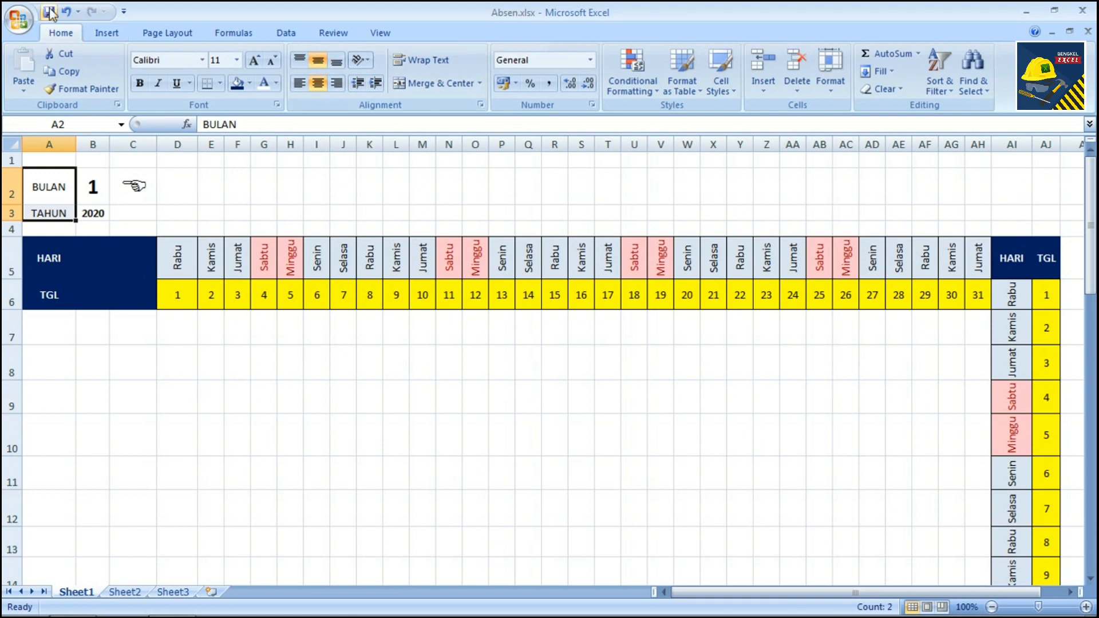